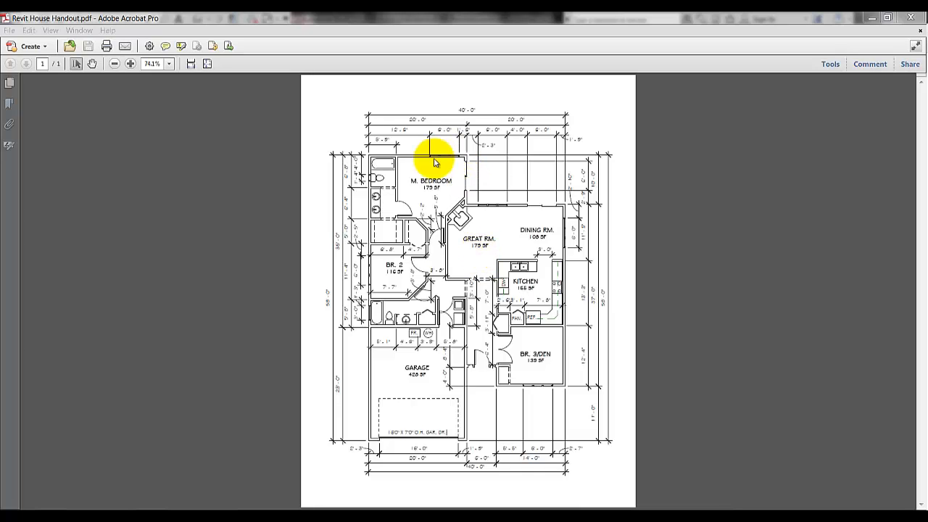
# Review the house floor plan handout, then switch to Revit's start screen
pyautogui.click(381, 181)
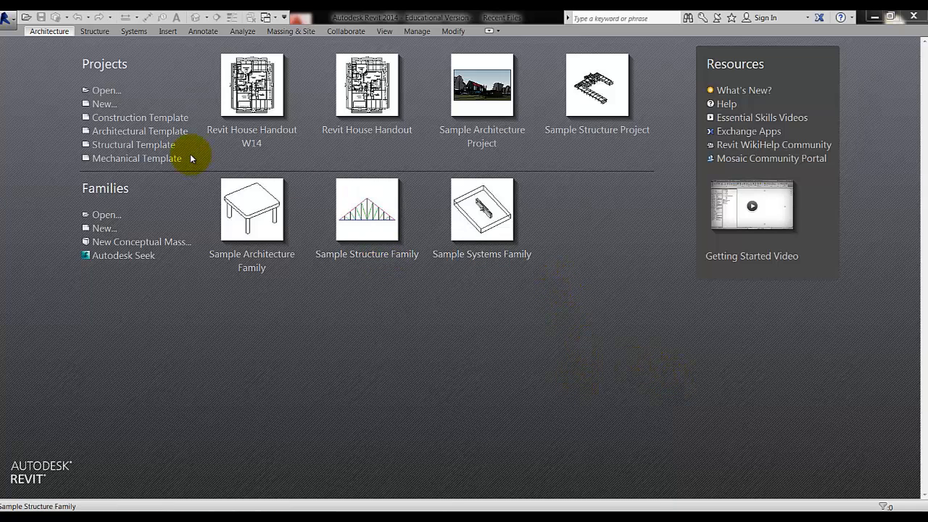
# Start a new project with the US Imperial Residential-Default.rte template
pyautogui.click(104, 105)
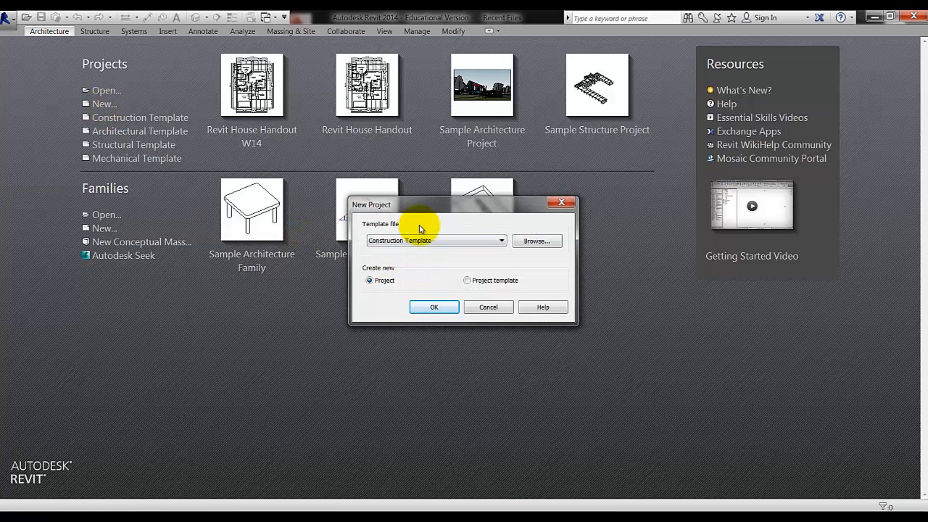
pyautogui.click(537, 242)
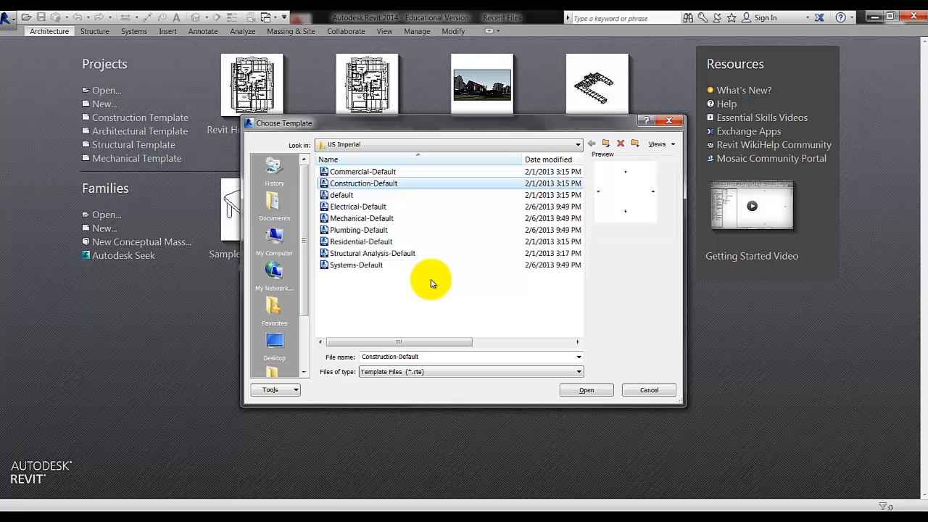
pyautogui.click(380, 243)
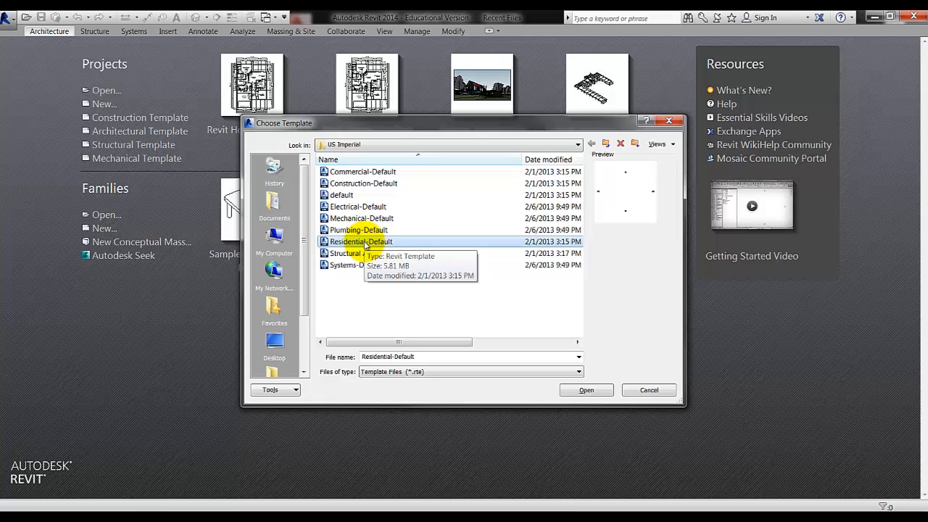
pyautogui.click(582, 392)
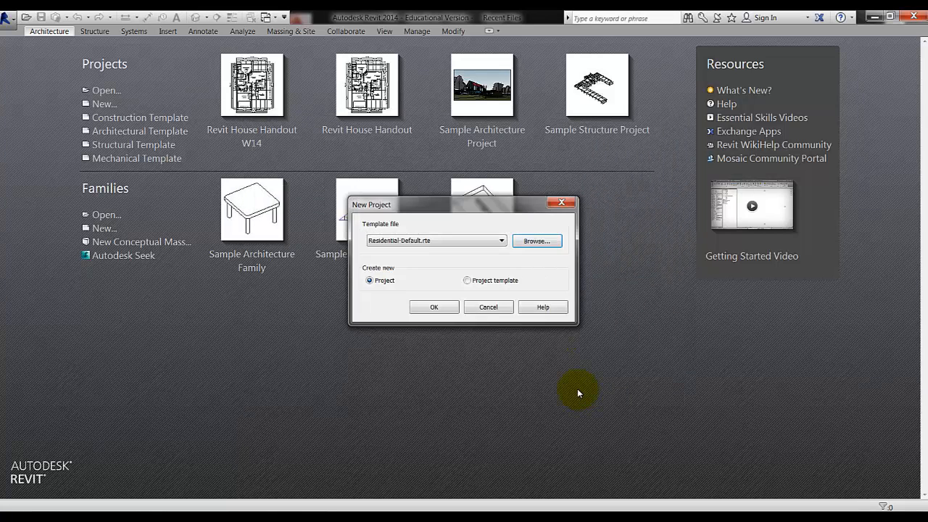
# Create the residential project, look over the Structure and Systems tabs, then return to Architecture
pyautogui.click(434, 309)
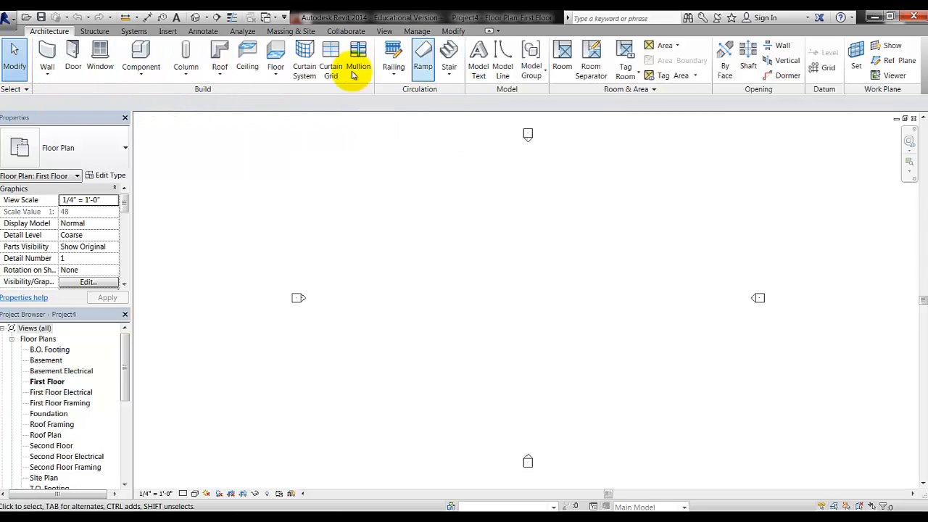
pyautogui.click(96, 32)
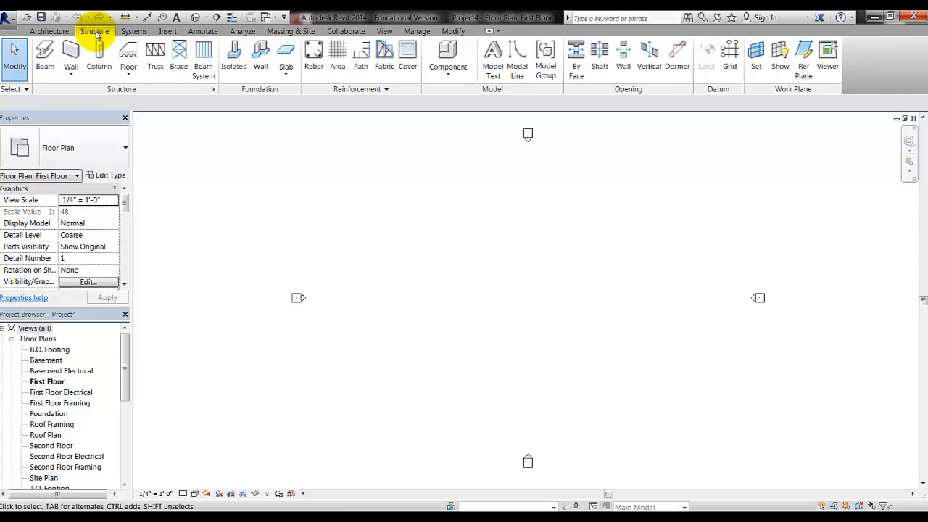
pyautogui.click(135, 33)
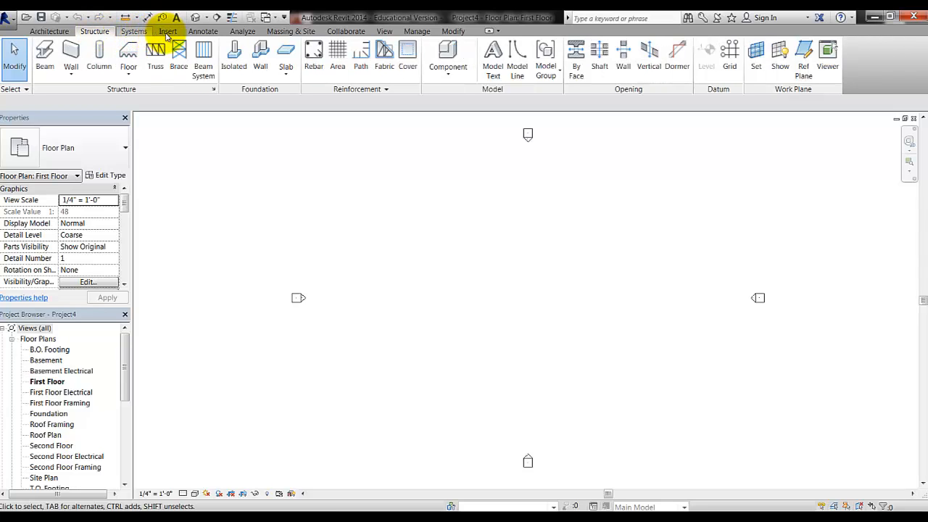
pyautogui.click(51, 32)
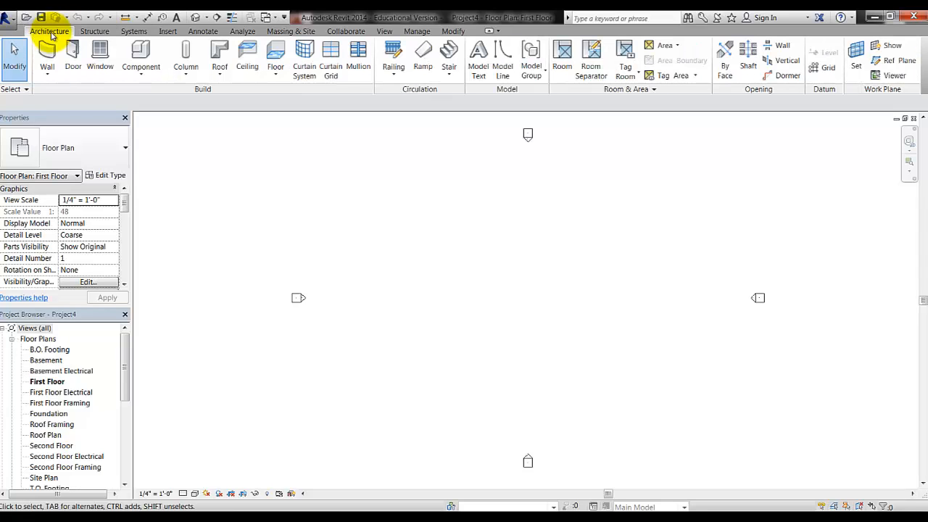
pyautogui.click(6, 20)
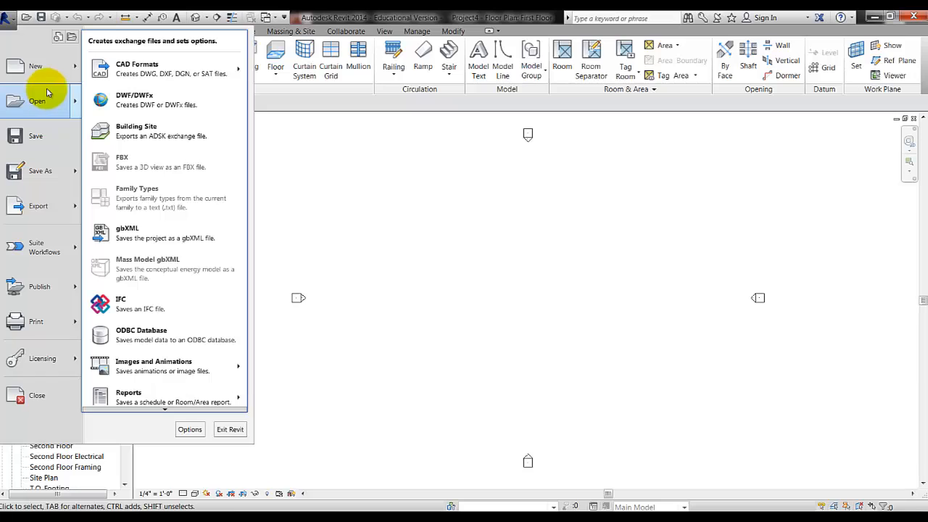
pyautogui.moveTo(40, 71)
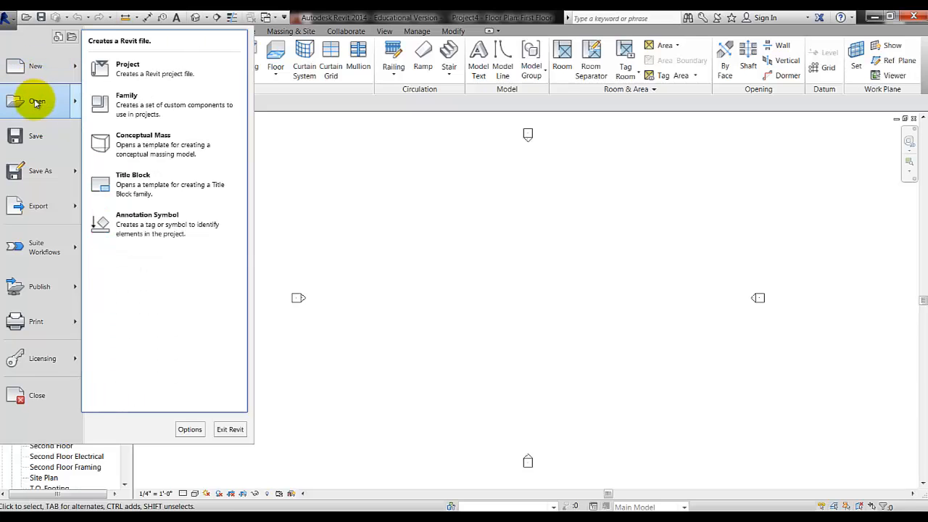
pyautogui.moveTo(36, 103)
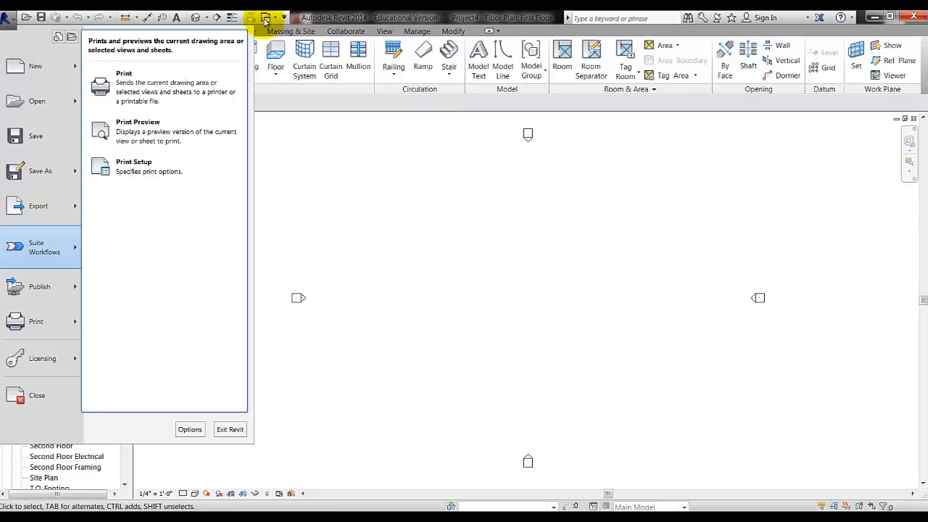
pyautogui.click(357, 24)
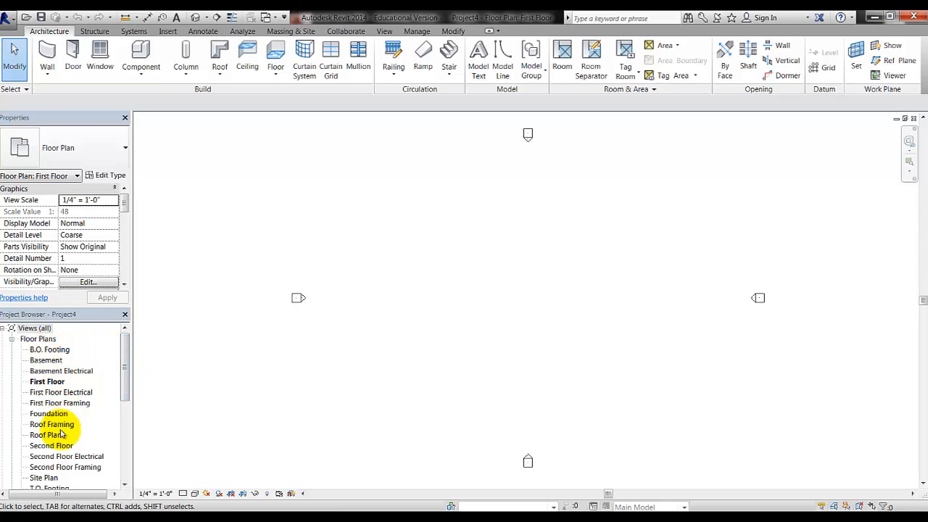
pyautogui.moveTo(126, 354); pyautogui.dragTo(126, 364)
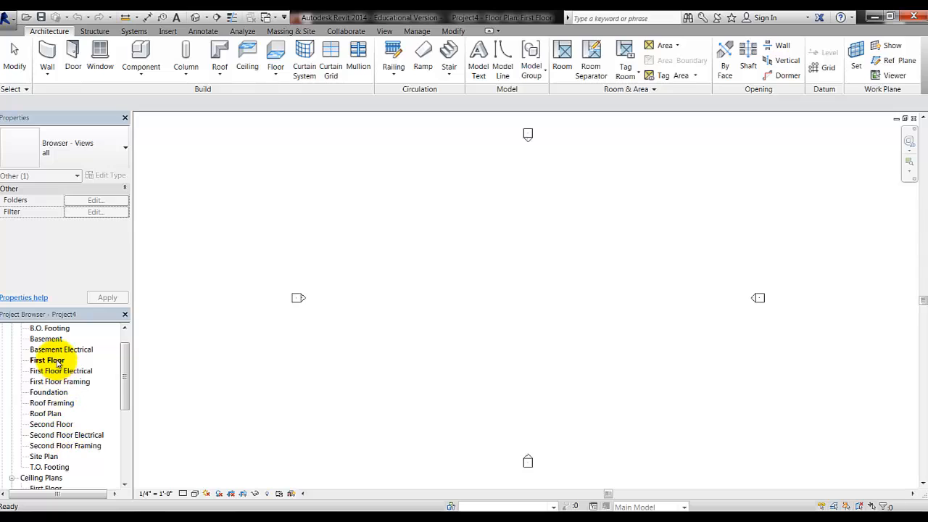
pyautogui.moveTo(125, 374); pyautogui.dragTo(99, 358)
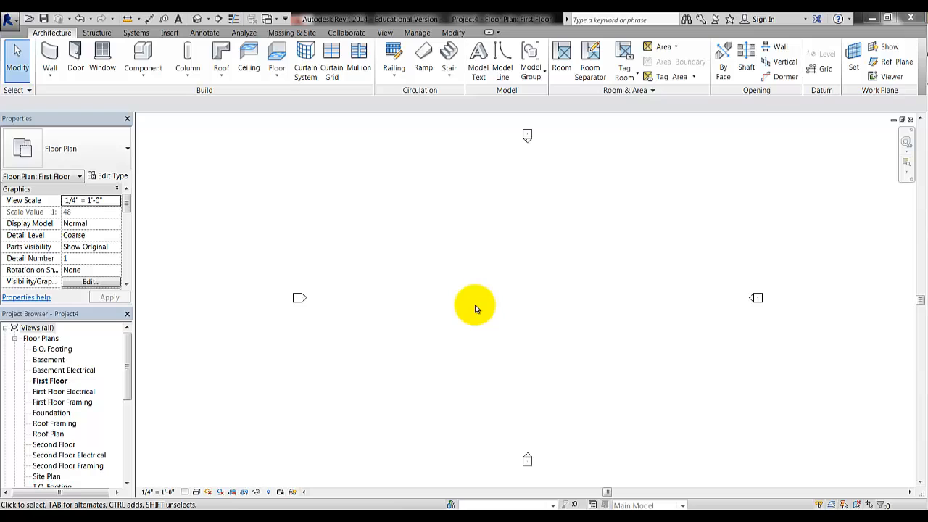
# Set the First Floor plan's view scale to 1/8" = 1'-0"
pyautogui.click(161, 499)
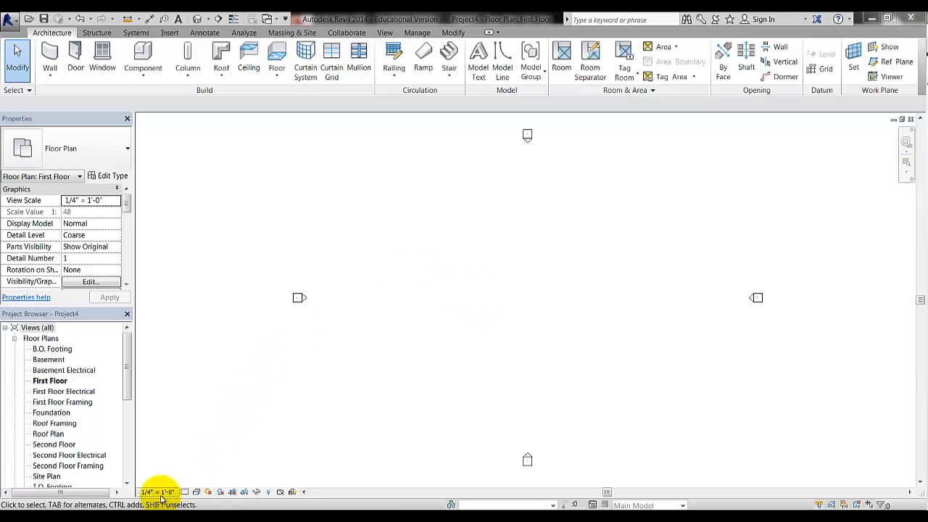
pyautogui.click(161, 499)
pyautogui.click(161, 498)
pyautogui.click(161, 493)
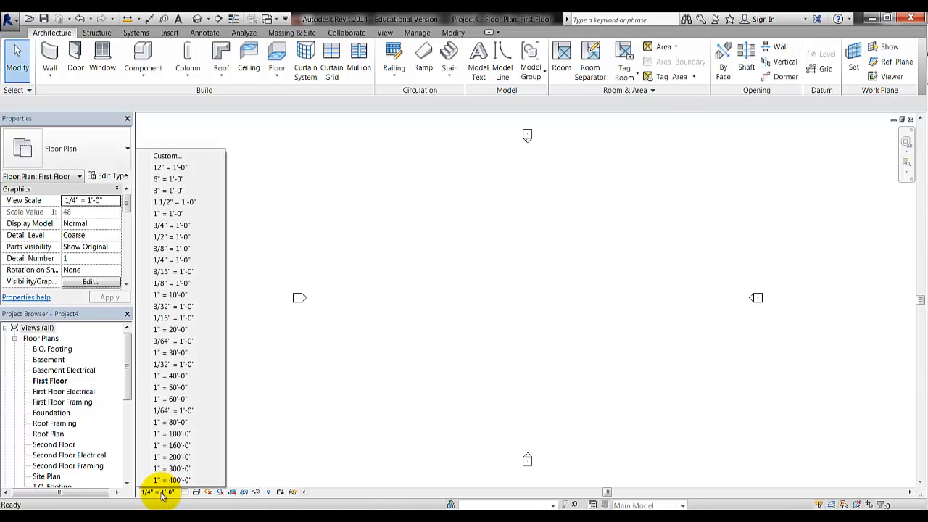
pyautogui.click(182, 283)
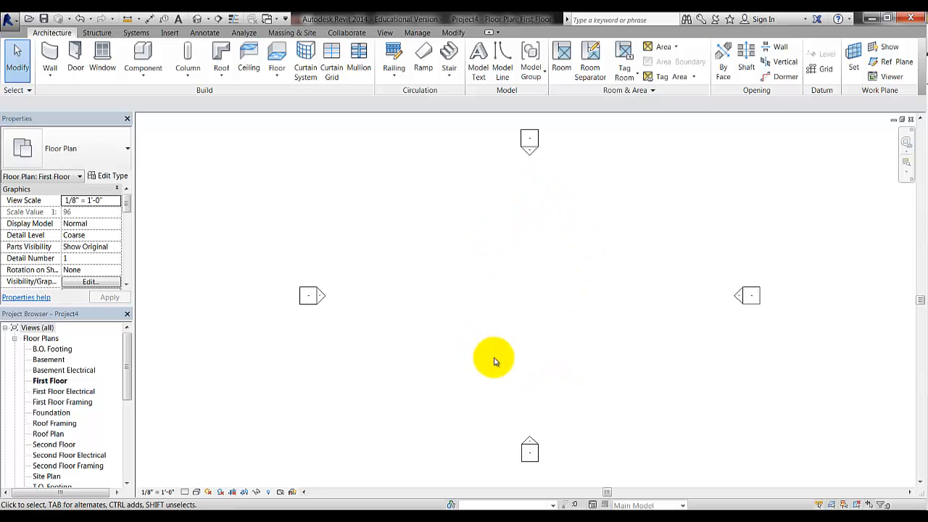
# Set up walls at 9' 0" height on Finish Face: Exterior, then view the PDF plan
pyautogui.click(47, 54)
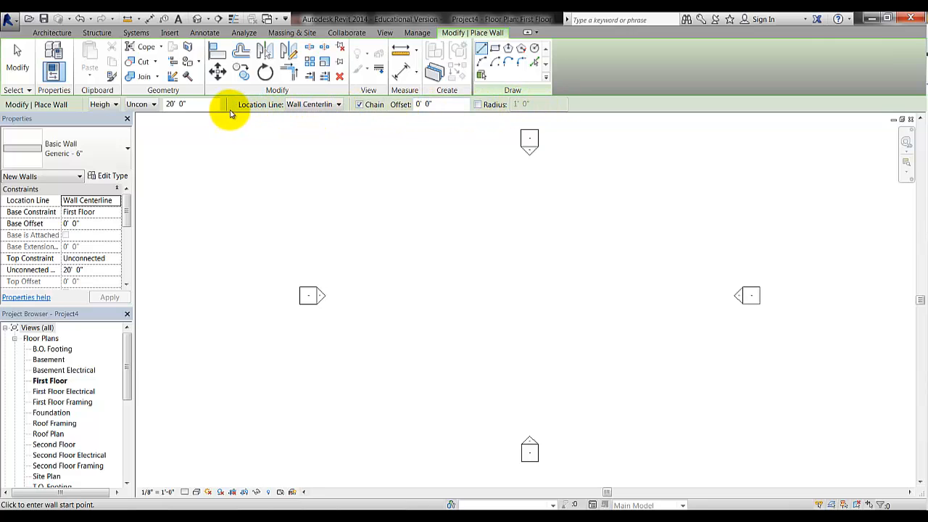
pyautogui.click(193, 106)
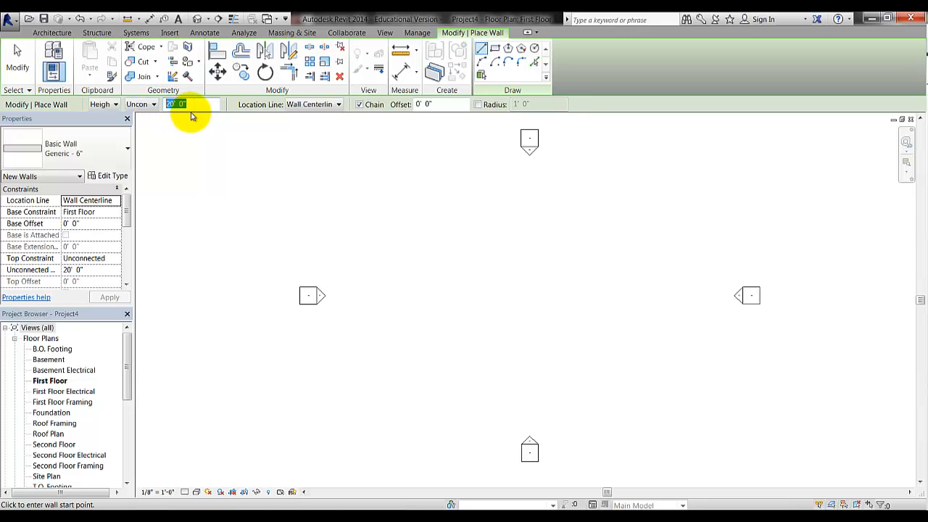
pyautogui.write('9')
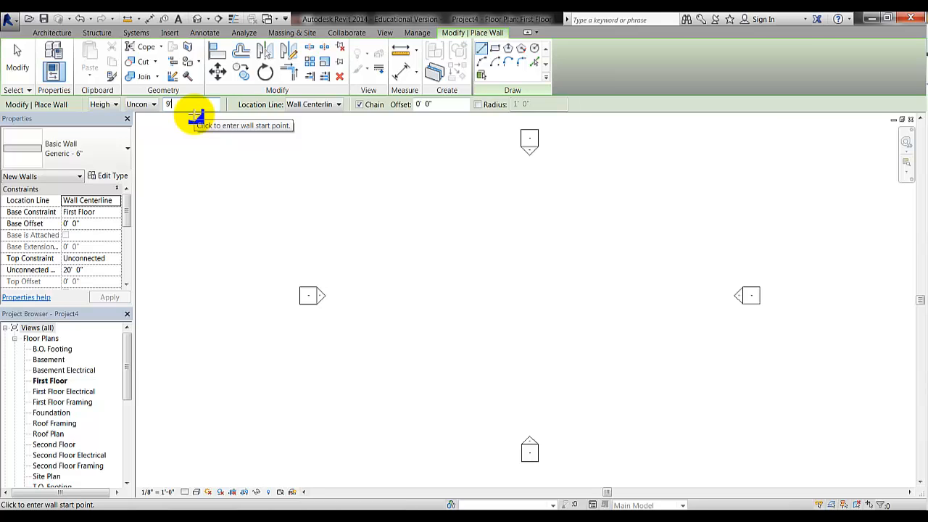
pyautogui.press('Return')
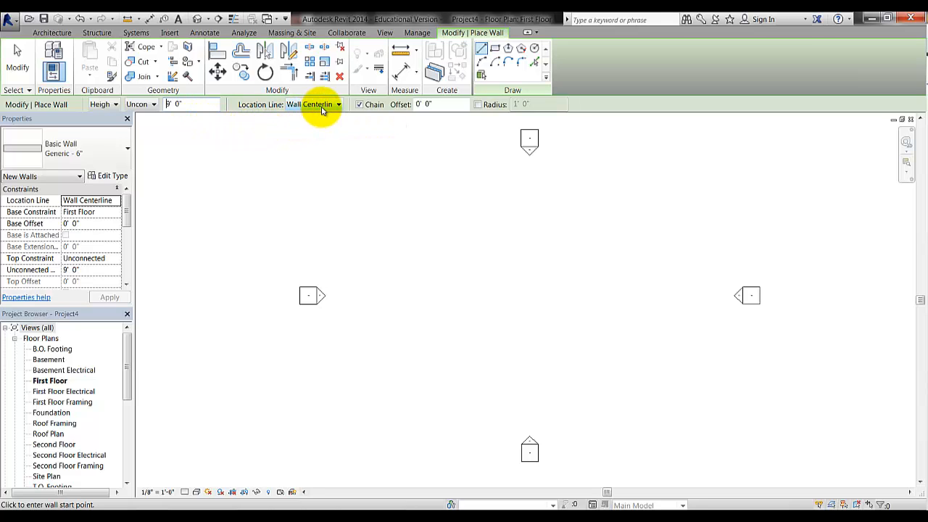
pyautogui.click(330, 107)
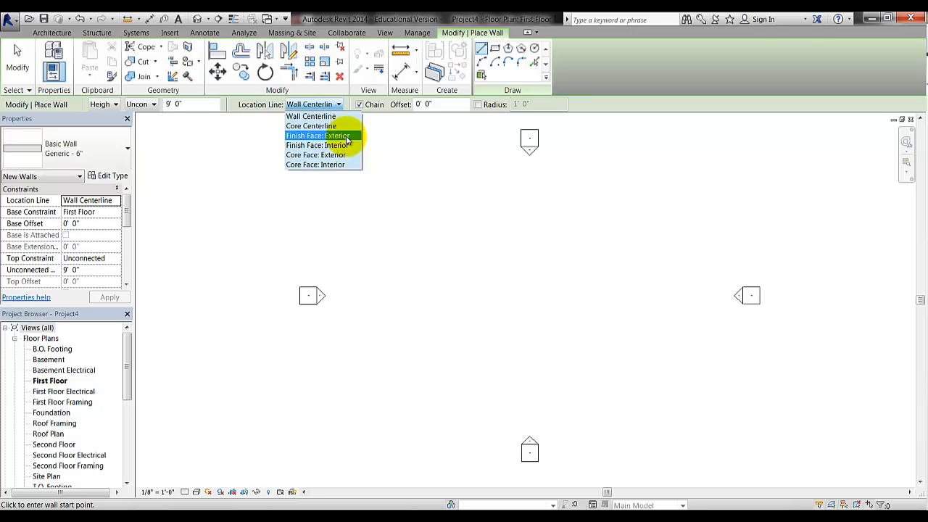
pyautogui.click(347, 138)
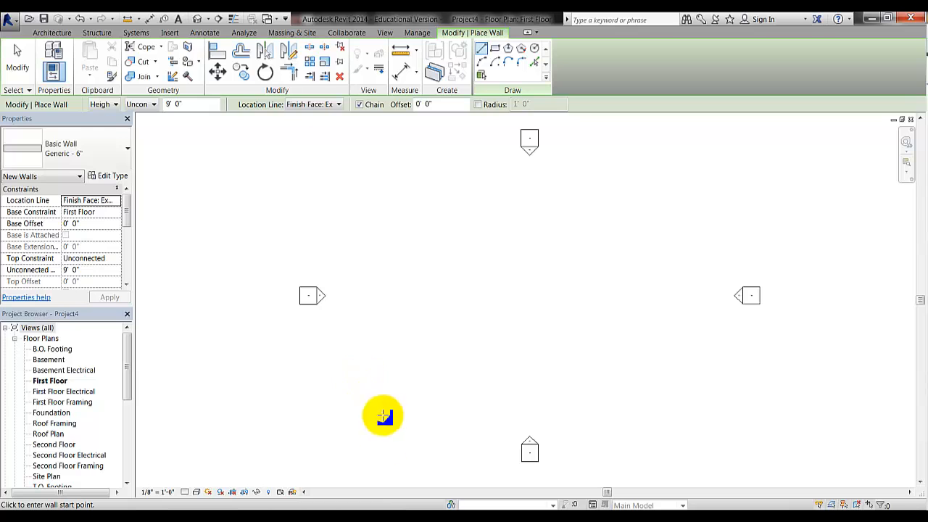
pyautogui.click(355, 515)
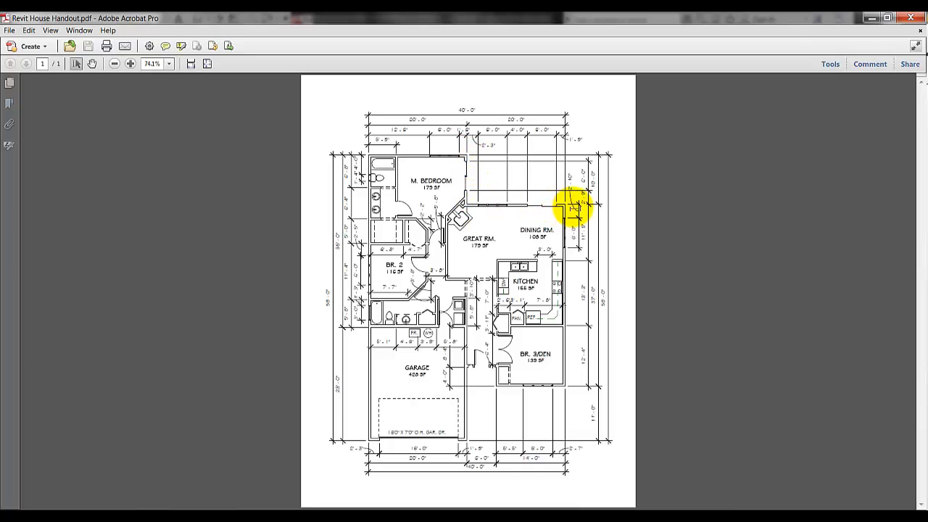
# Minimize the PDF and begin the first wall on the First Floor plan
pyautogui.click(872, 20)
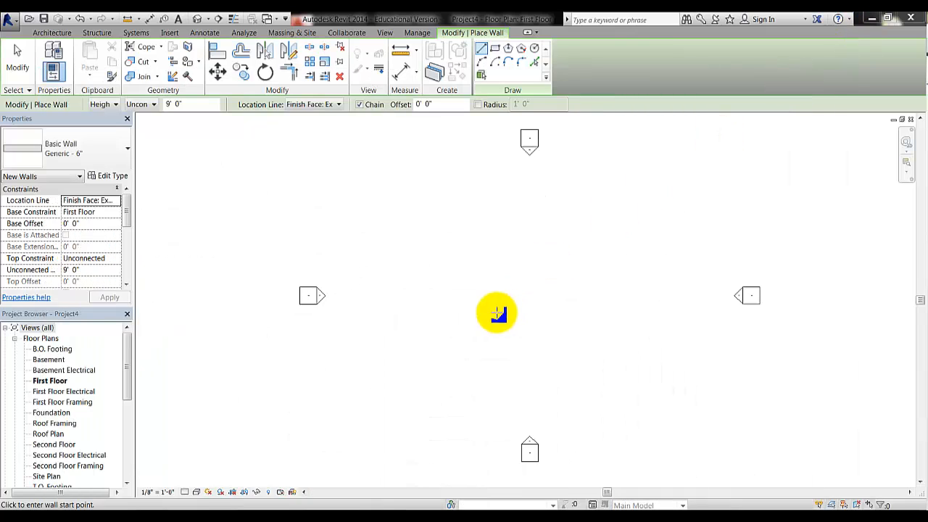
pyautogui.click(421, 190)
# Draw the first horizontal wall segment at 20' long
pyautogui.click(433, 183)
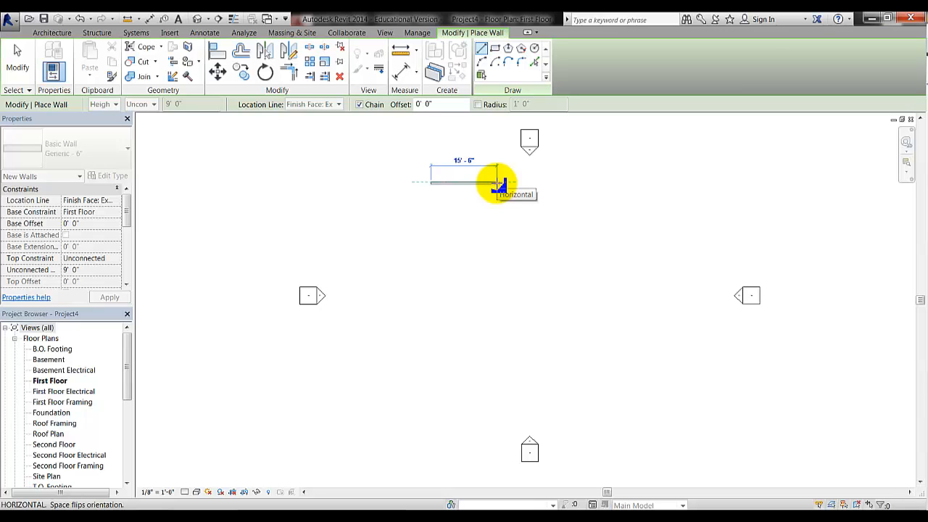
pyautogui.write('20')
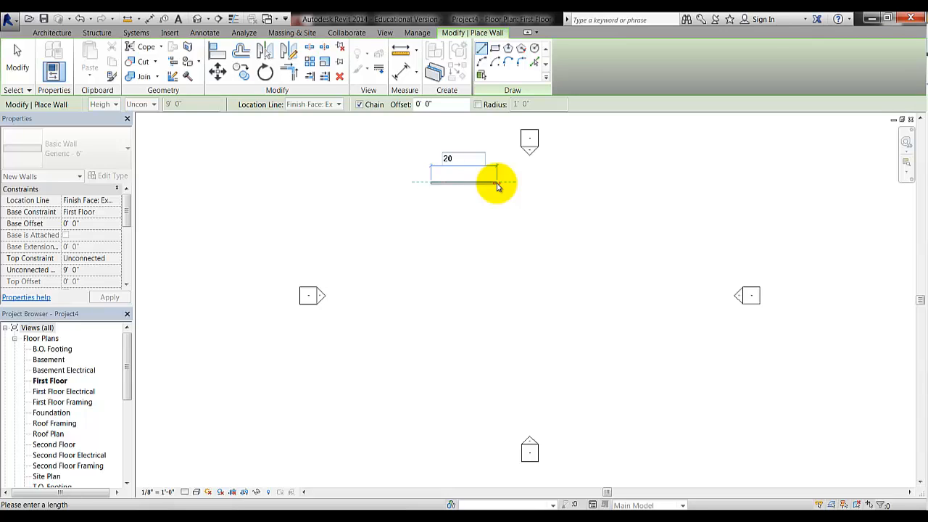
pyautogui.press('Return')
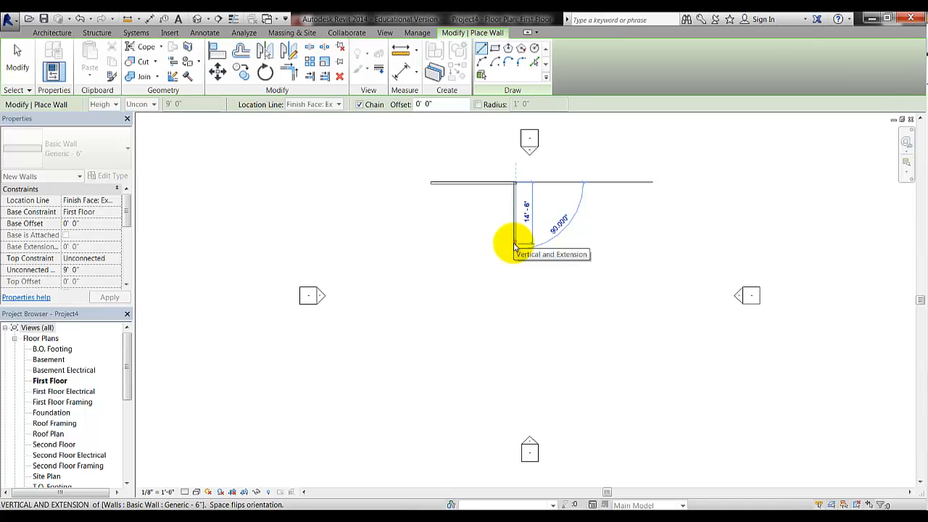
# Chain wall segments of 10', 20', 37', 14' and 4'
pyautogui.write('10')
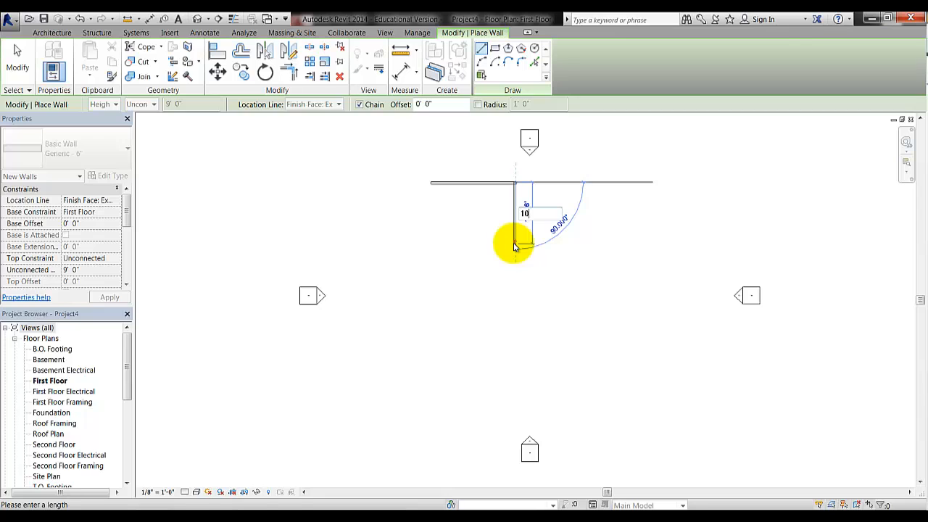
pyautogui.press('Return')
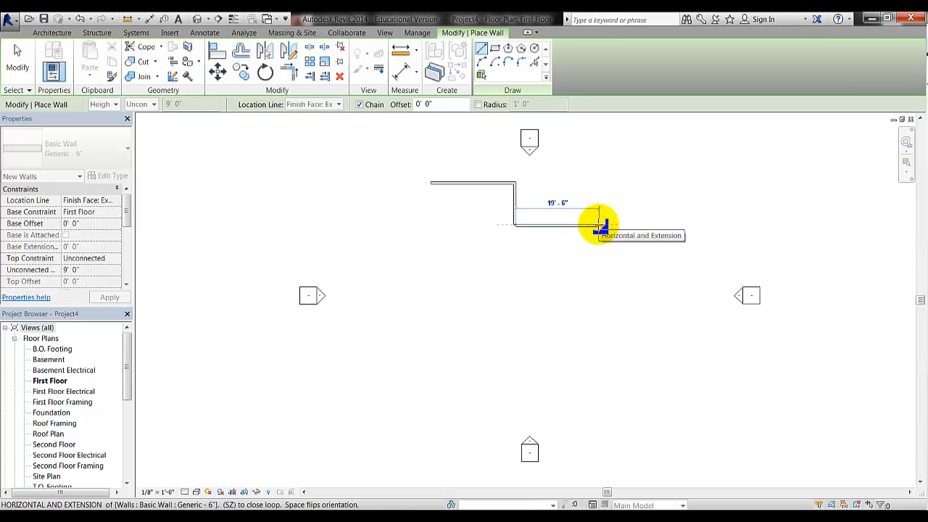
pyautogui.write('20')
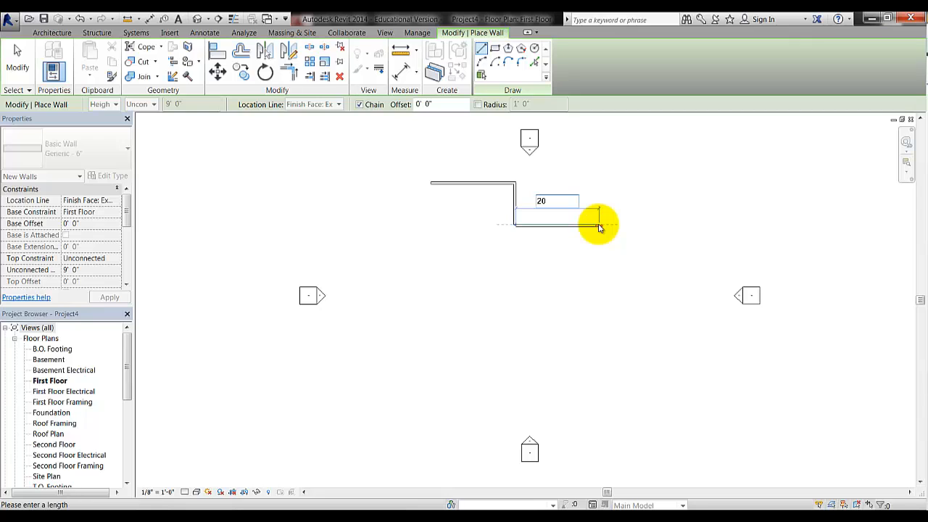
pyautogui.press('Return')
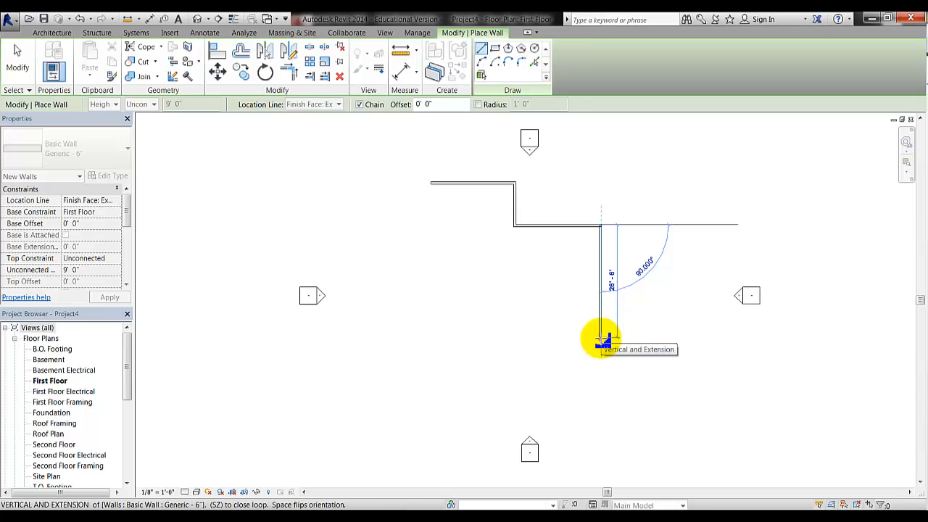
pyautogui.write('37')
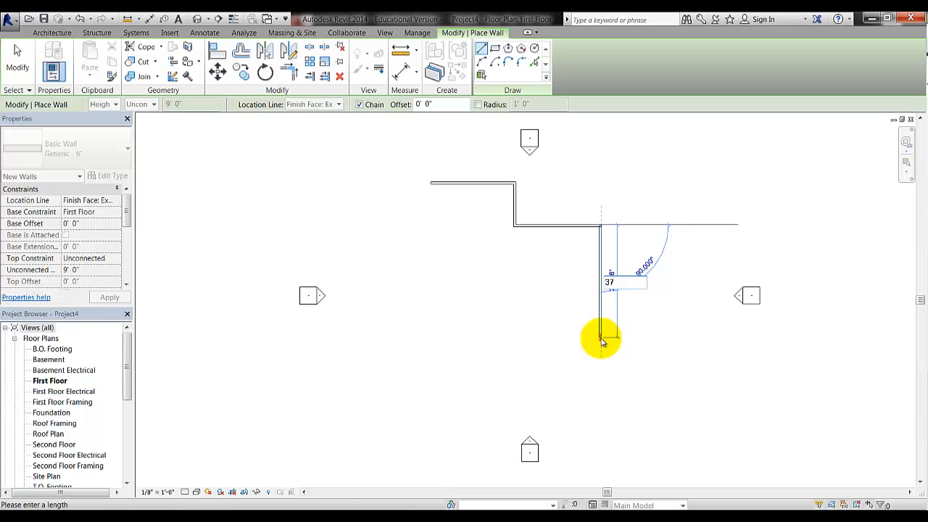
pyautogui.press('Return')
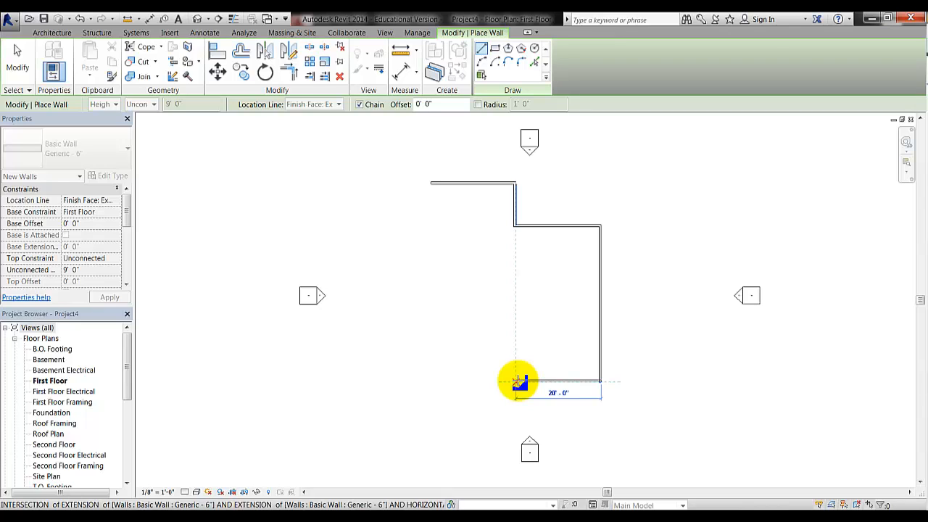
pyautogui.write('14')
pyautogui.press('Return')
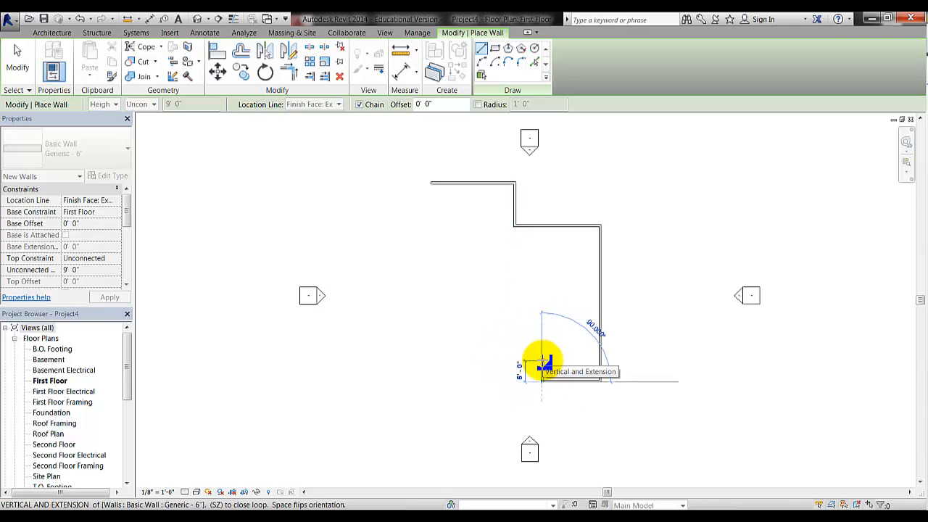
pyautogui.write('4')
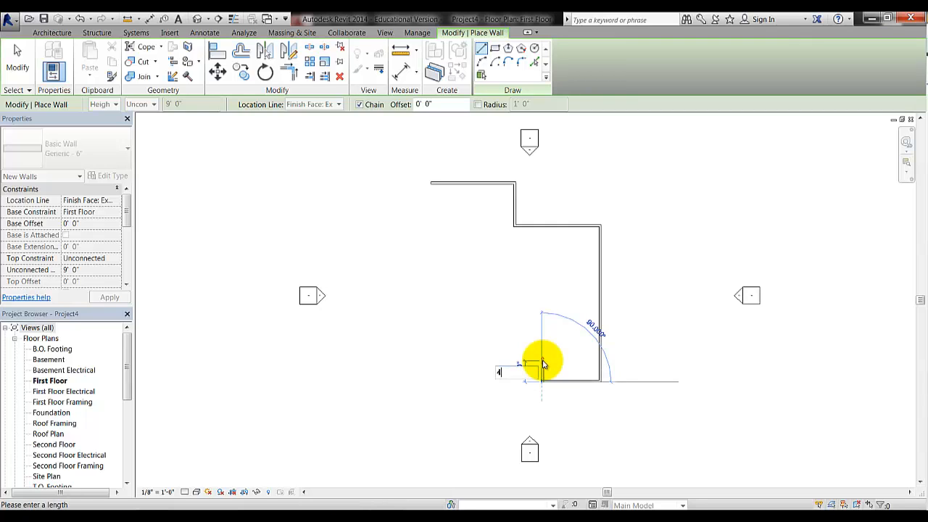
pyautogui.press('Return')
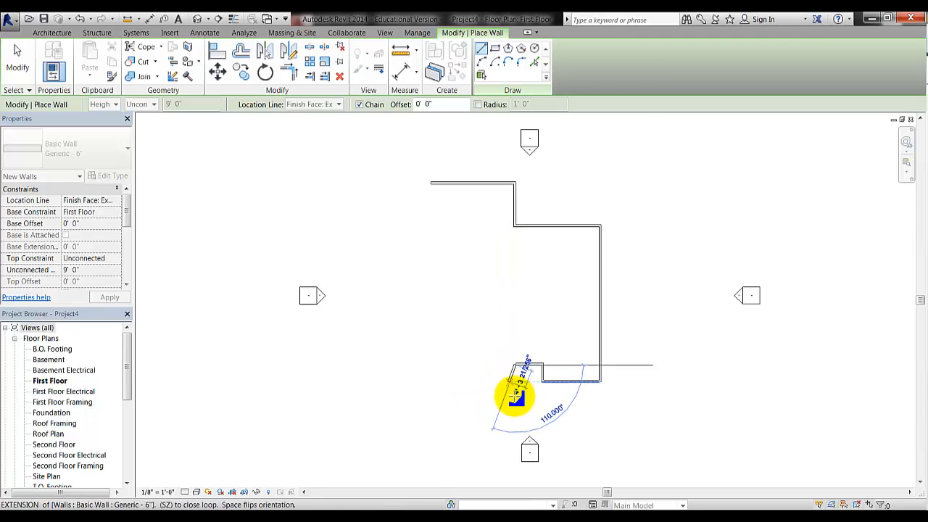
# Add a 15' wall, then close the loop back at the starting corner
pyautogui.write('11')
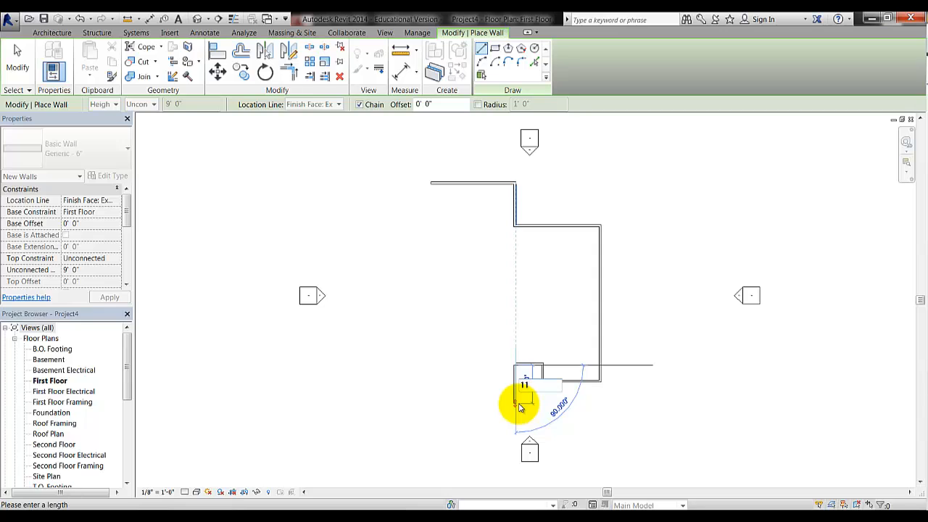
pyautogui.press('BackSpace')
pyautogui.press('BackSpace')
pyautogui.write('15')
pyautogui.press('Return')
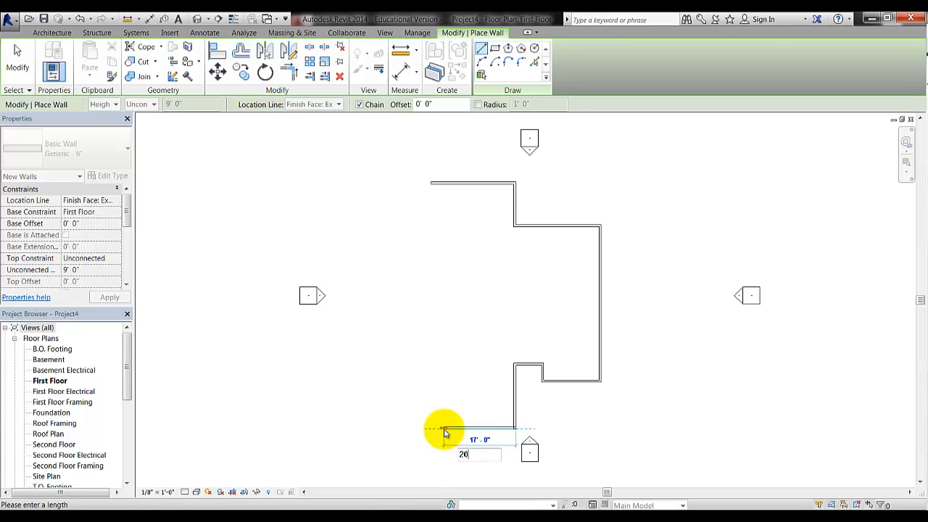
pyautogui.click(431, 428)
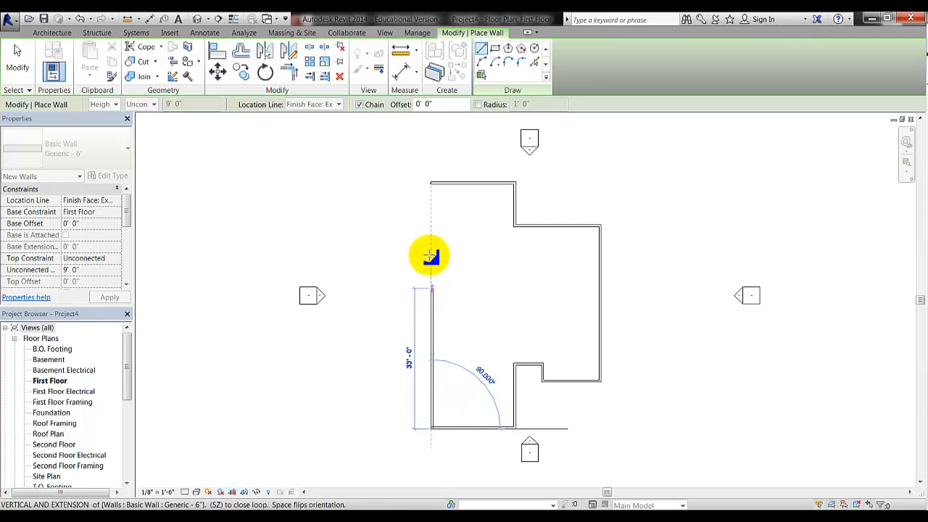
pyautogui.click(433, 185)
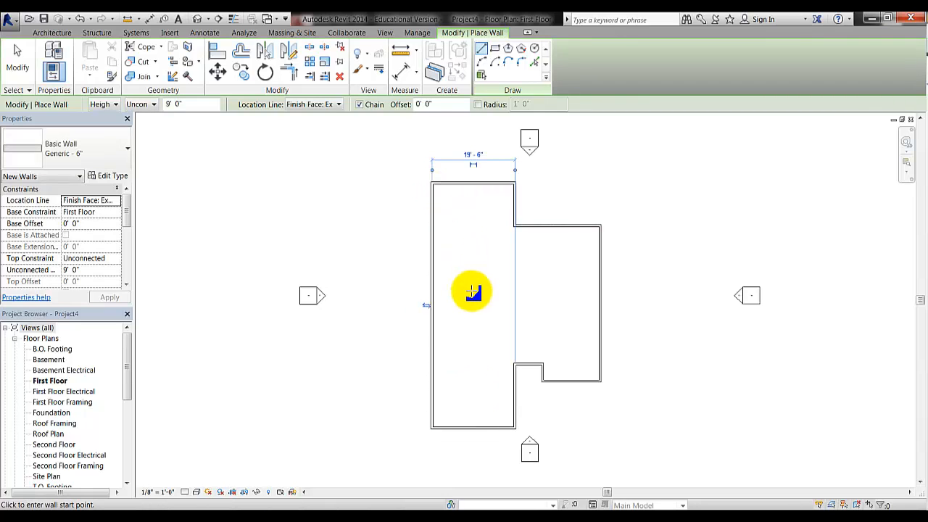
# Exit the Wall tool, recentre the wall outline, and scroll the Project Browser to 3D Views
pyautogui.press('Escape')
pyautogui.press('Escape')
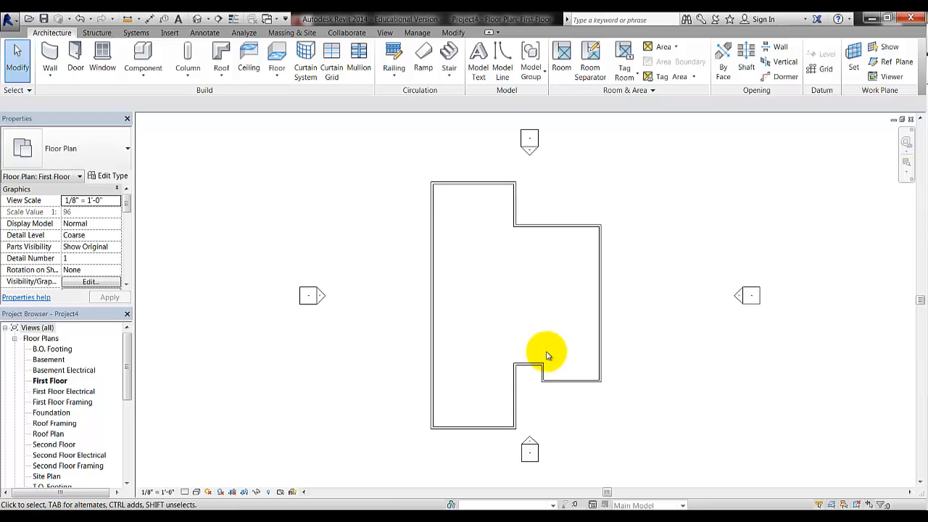
pyautogui.scroll(2, 508, 249)
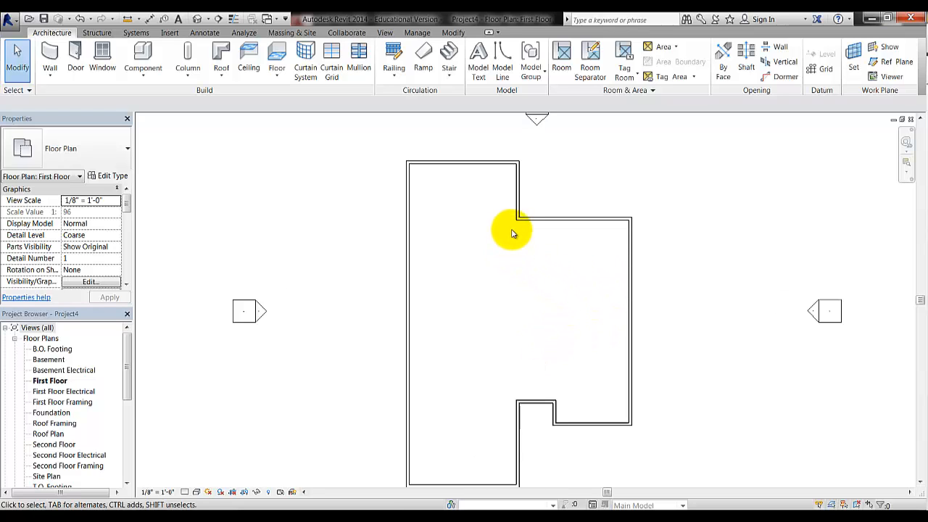
pyautogui.scroll(-1, 506, 232)
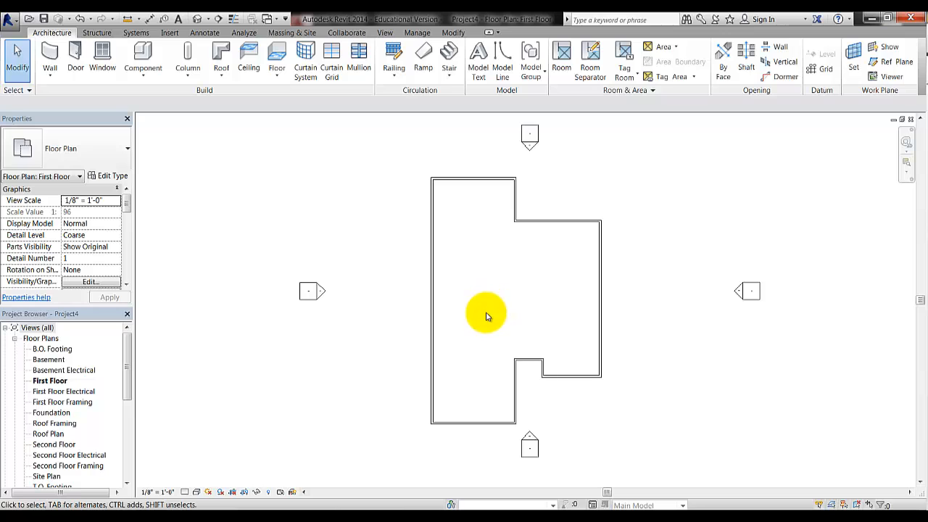
pyautogui.scroll(3, 486, 297)
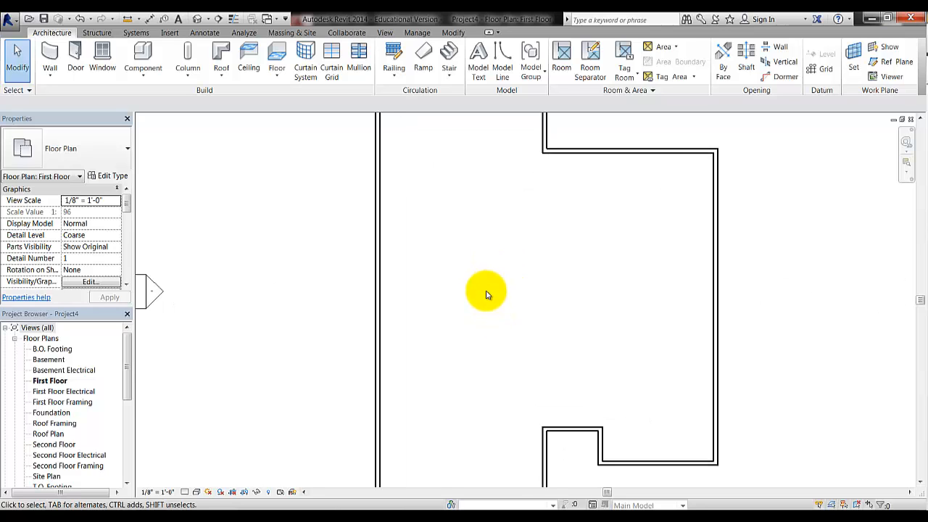
pyautogui.scroll(-5, 486, 294)
pyautogui.scroll(6, 486, 295)
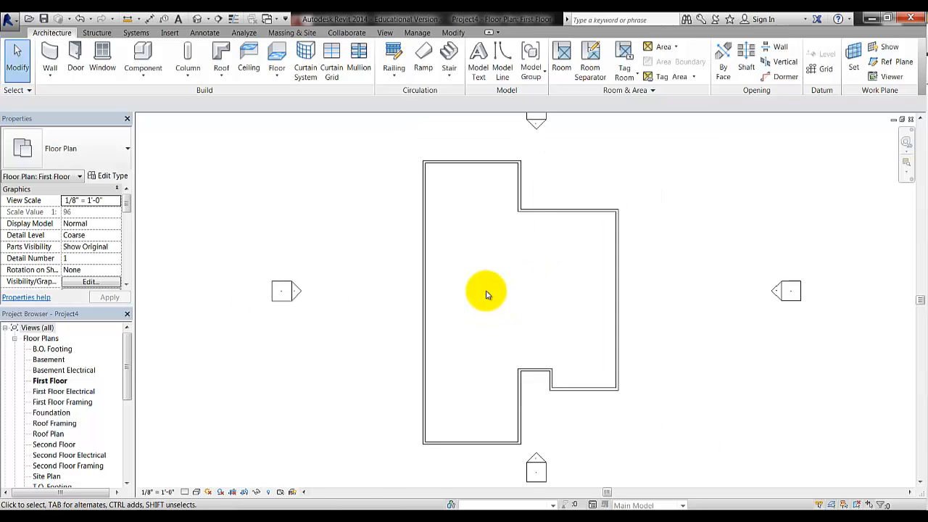
pyautogui.scroll(-3, 486, 294)
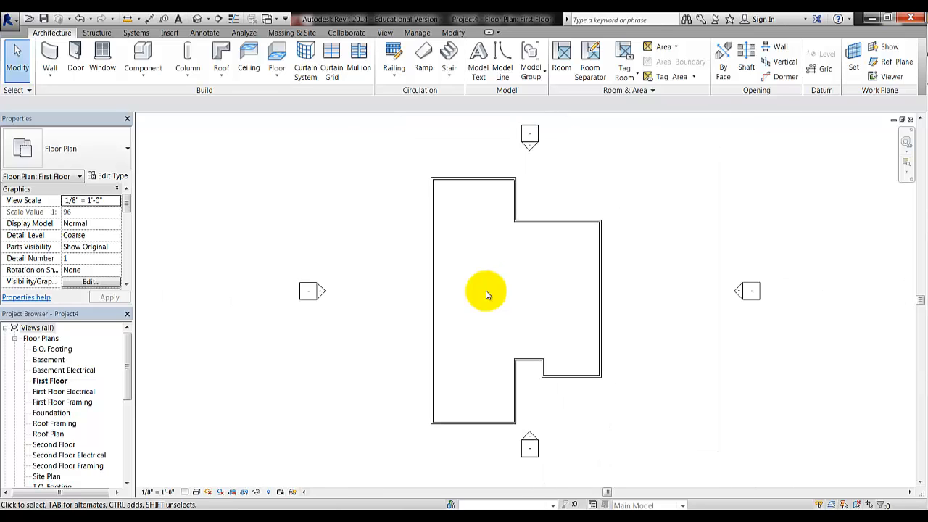
pyautogui.moveTo(562, 288); pyautogui.dragTo(508, 287, button='middle')
pyautogui.moveTo(465, 289); pyautogui.dragTo(552, 291, button='middle')
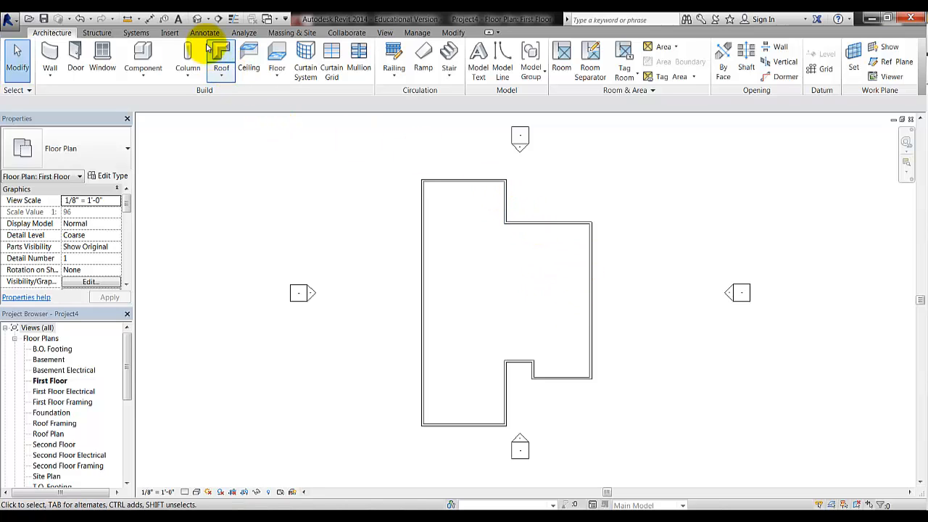
pyautogui.click(195, 21)
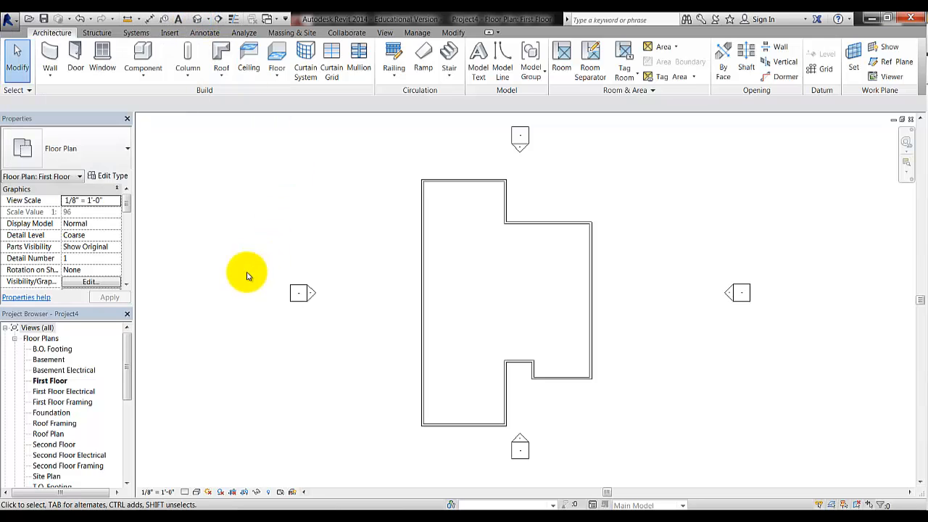
pyautogui.moveTo(128, 362); pyautogui.dragTo(129, 417)
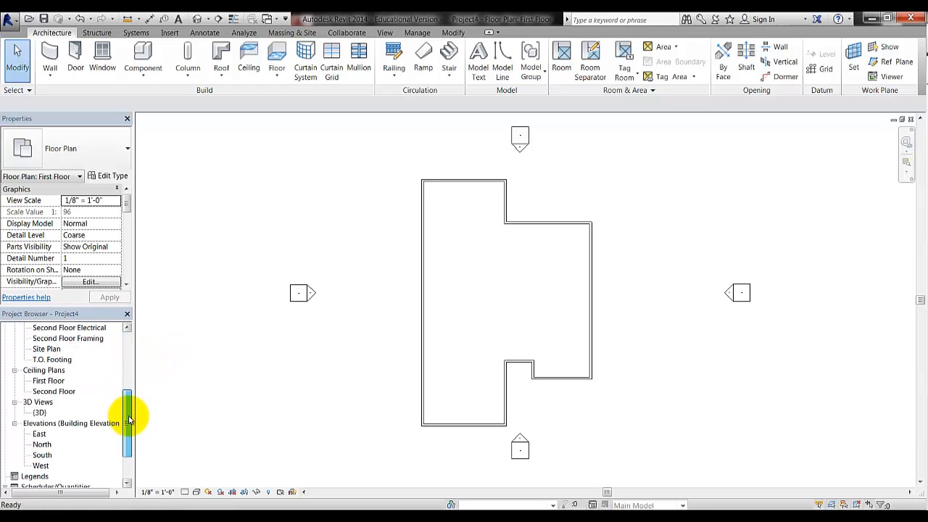
# Open the {3D} view and pan and orbit to inspect the exterior walls
pyautogui.click(38, 419)
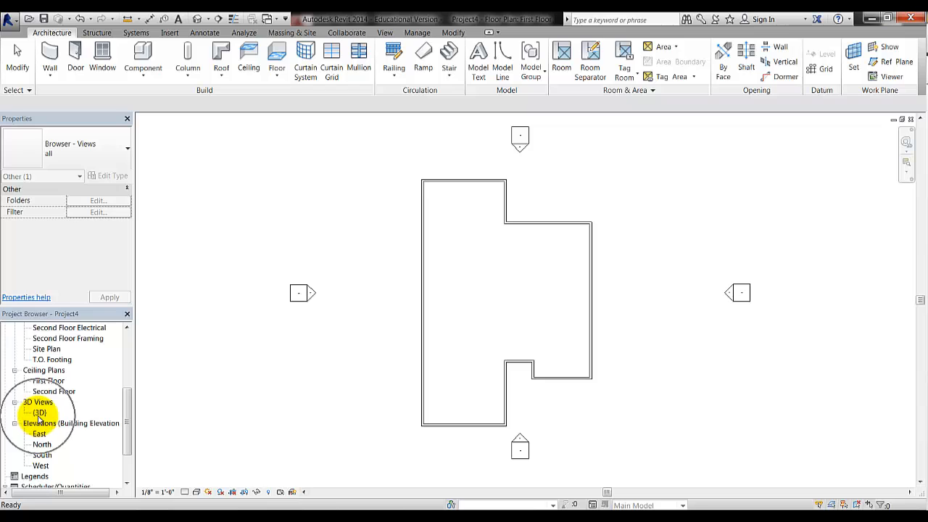
pyautogui.click(39, 413)
pyautogui.doubleClick(40, 413)
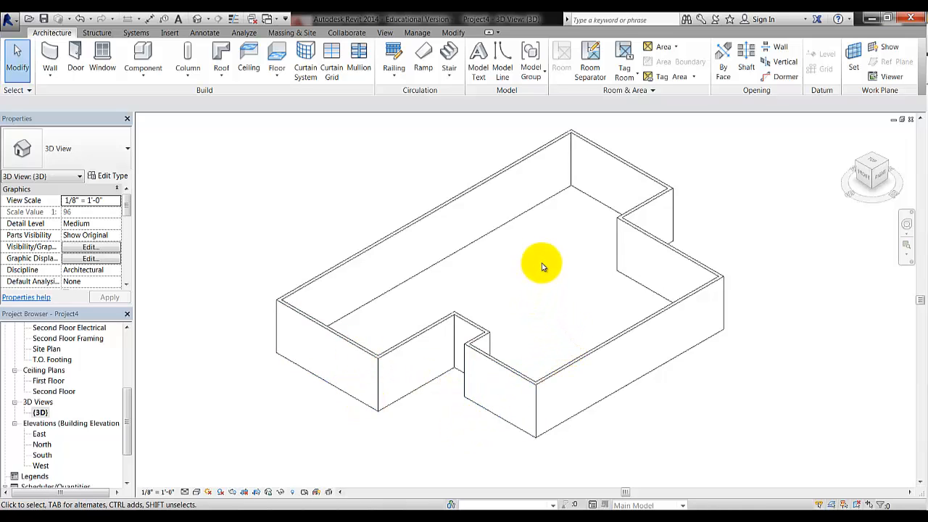
pyautogui.scroll(-2, 535, 267)
pyautogui.scroll(2, 534, 268)
pyautogui.scroll(-2, 534, 268)
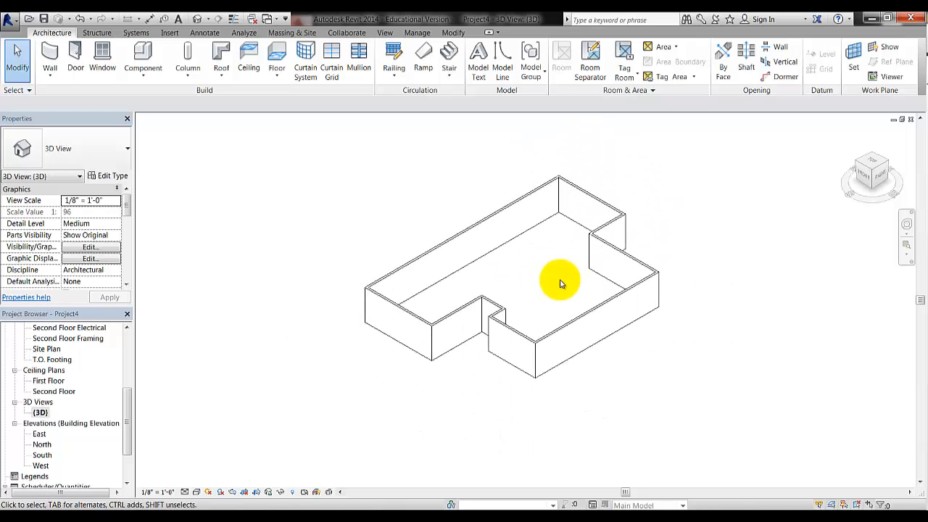
pyautogui.moveTo(559, 284); pyautogui.dragTo(488, 307, button='middle')
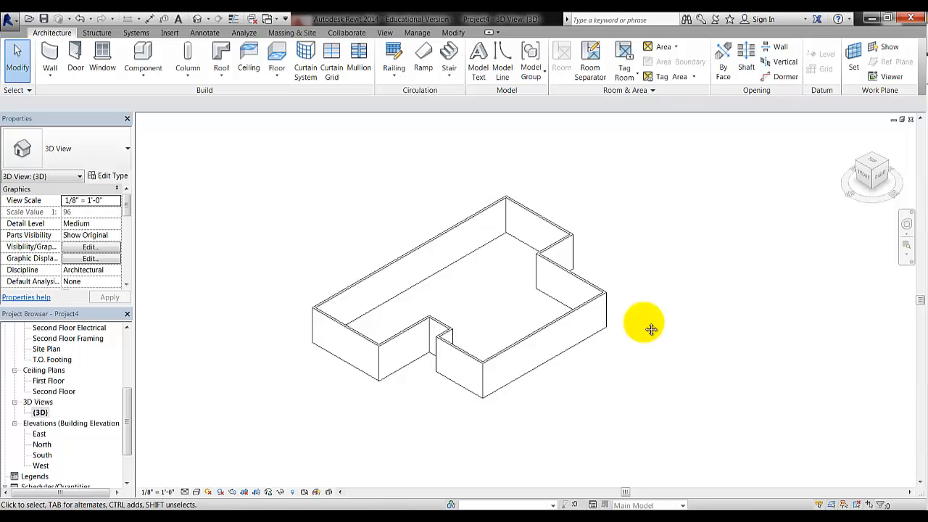
pyautogui.keyDown('shift'); pyautogui.moveTo(651, 329); pyautogui.dragTo(653, 300, button='middle'); pyautogui.keyUp('shift')
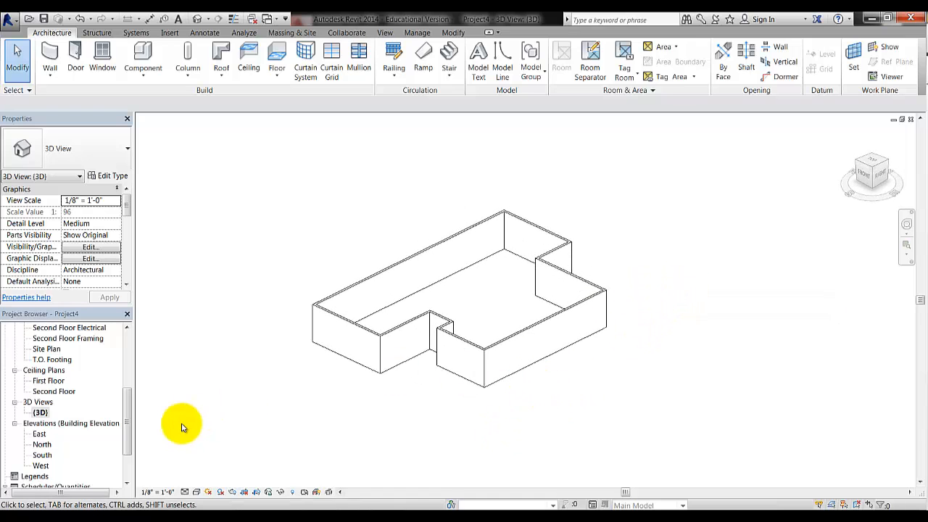
pyautogui.moveTo(127, 434); pyautogui.dragTo(127, 371)
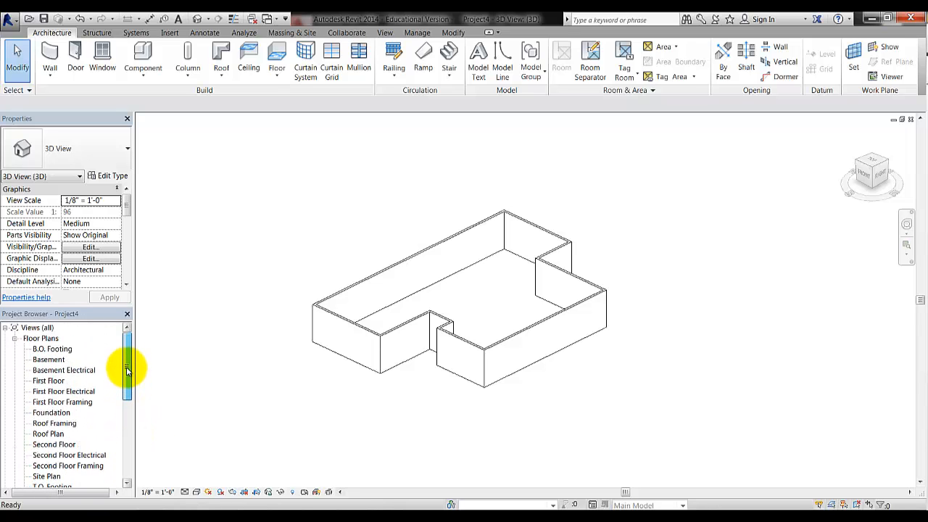
# Open the First Floor plan from the Floor Plans list in the Project Browser
pyautogui.doubleClick(50, 382)
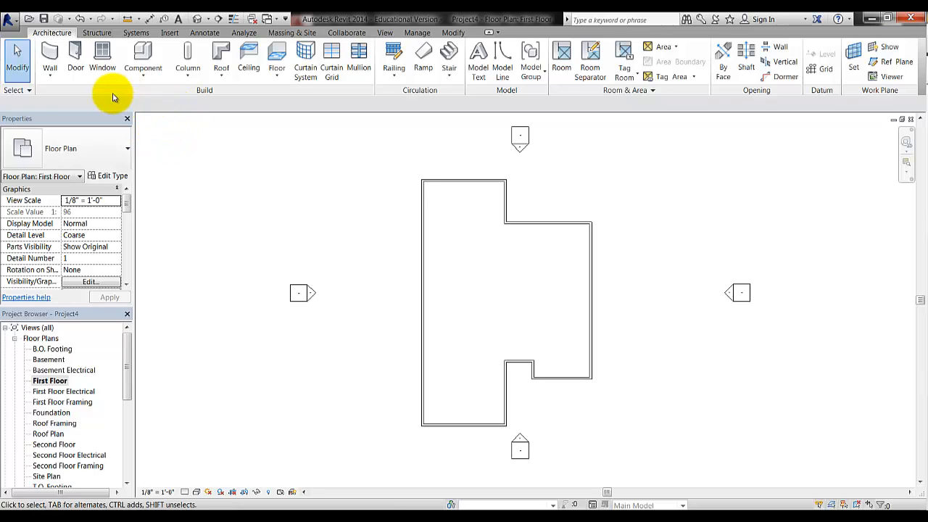
# Set up Interior - 4 1/2" Partition walls at 9' 0" unconnected height, checking the location line
pyautogui.click(51, 53)
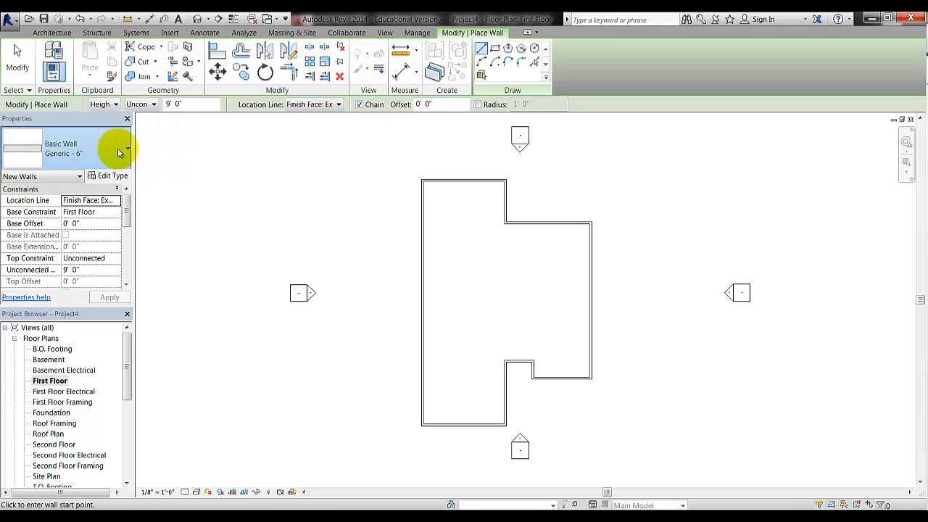
pyautogui.click(119, 151)
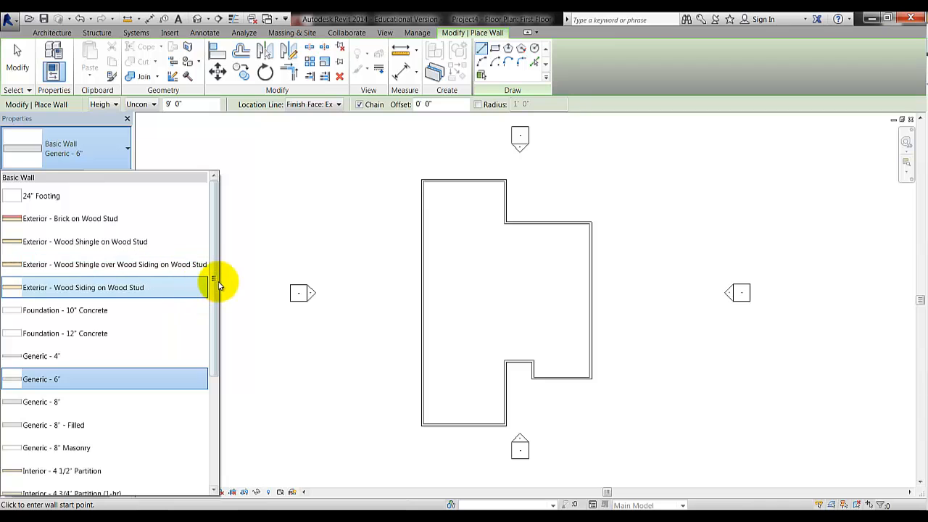
pyautogui.moveTo(214, 286); pyautogui.dragTo(215, 348)
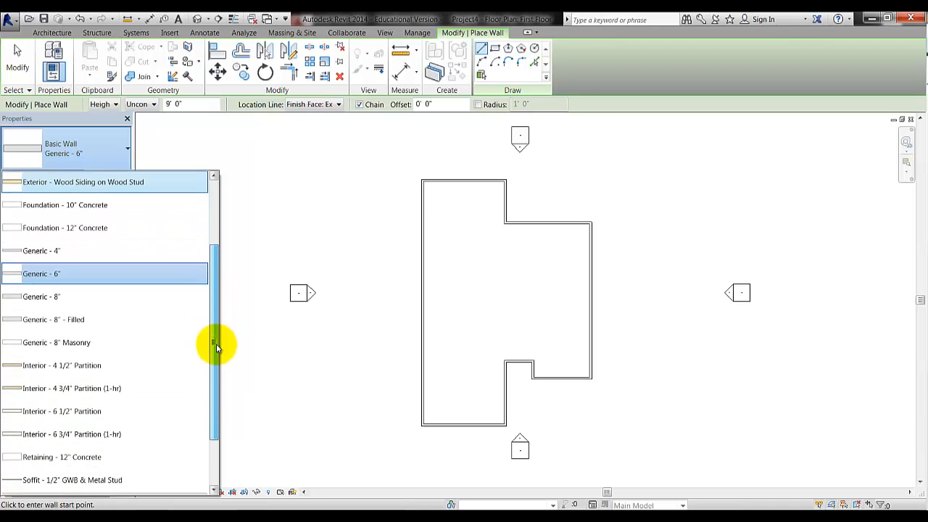
pyautogui.click(100, 372)
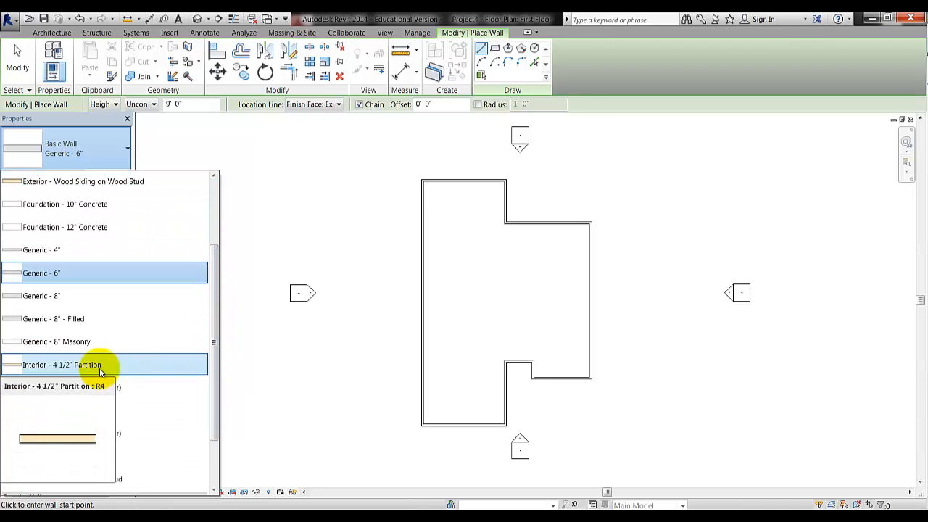
pyautogui.click(91, 372)
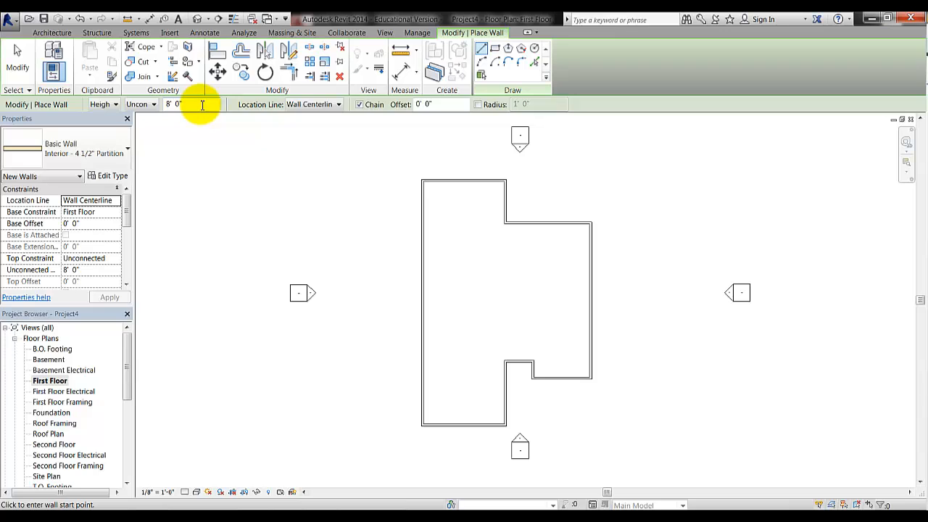
pyautogui.click(202, 104)
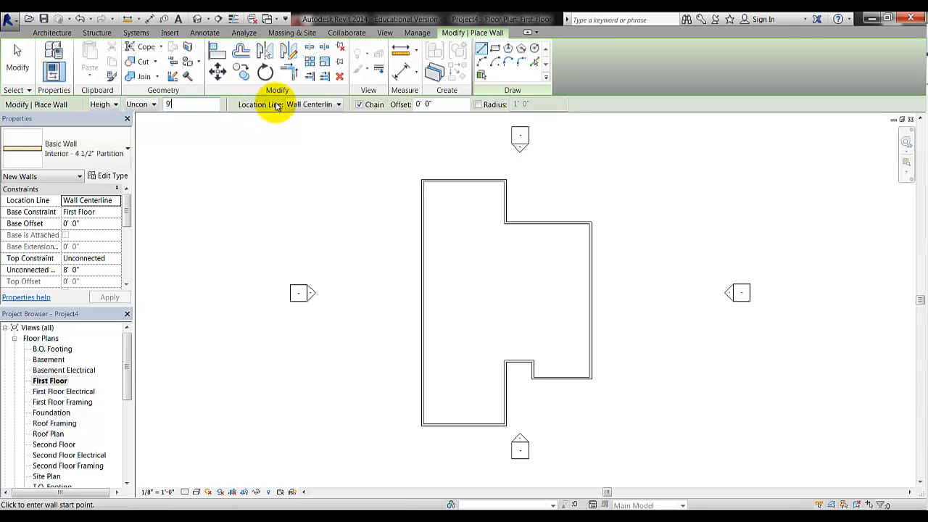
pyautogui.press('Return')
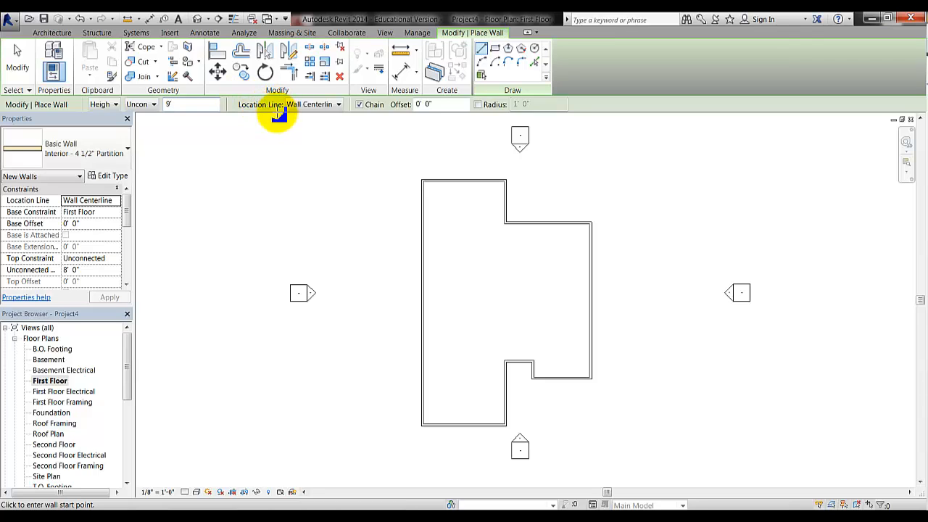
pyautogui.click(337, 106)
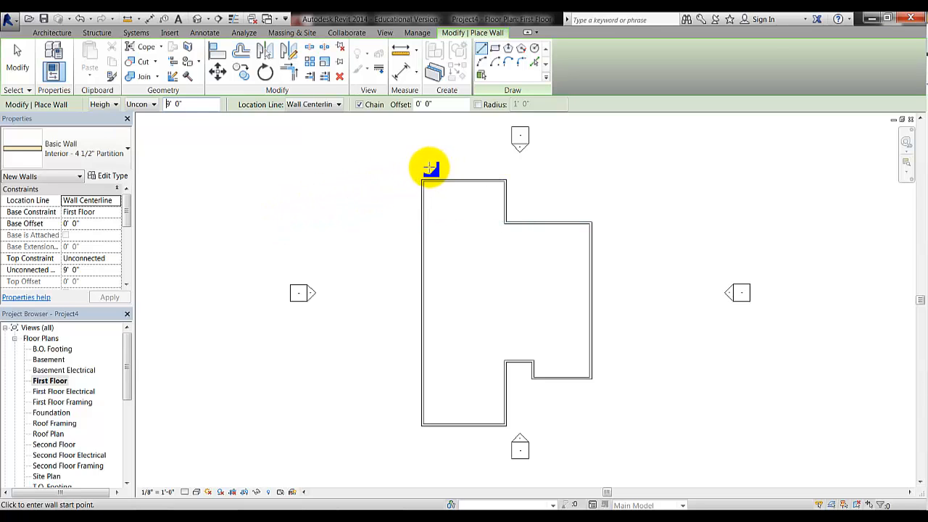
# Zoom into the outline's top-left corner and bring up the house handout PDF
pyautogui.moveTo(448, 218); pyautogui.dragTo(465, 244, button='middle')
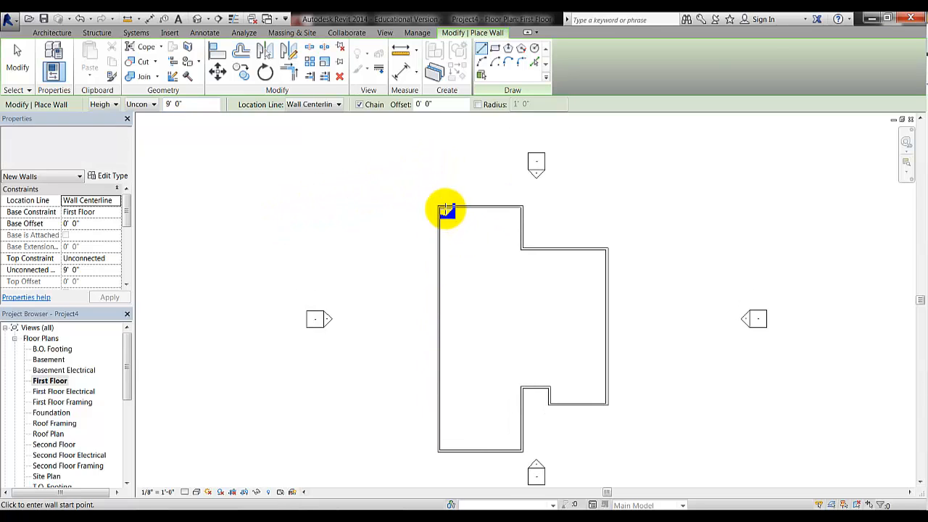
pyautogui.scroll(5, 445, 208)
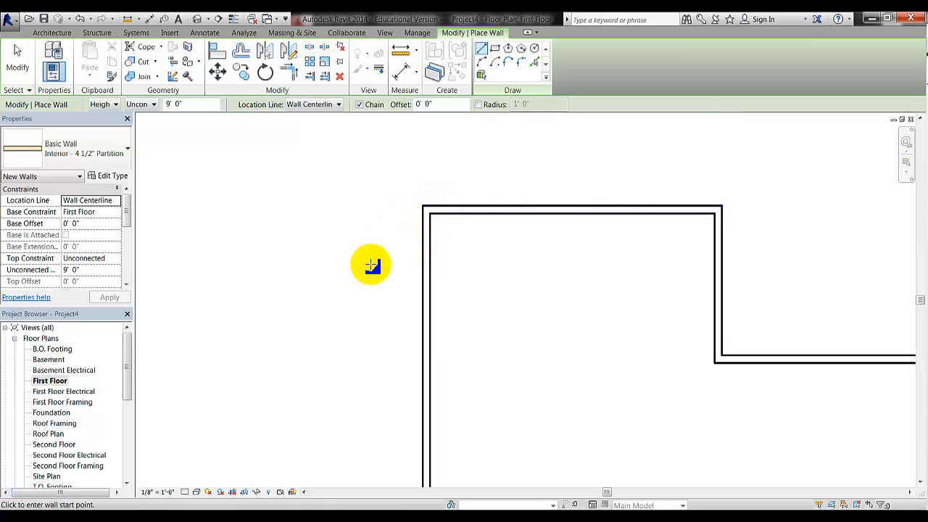
pyautogui.scroll(1, 366, 252)
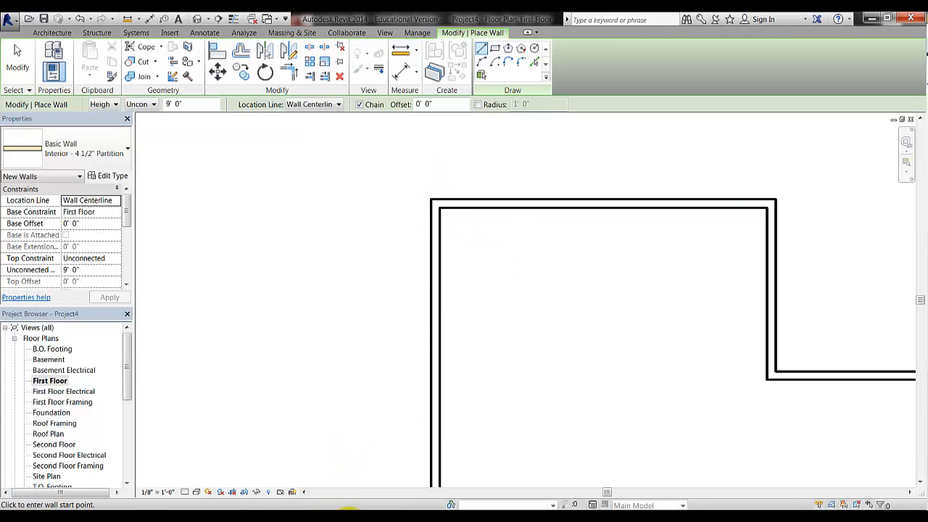
pyautogui.click(348, 510)
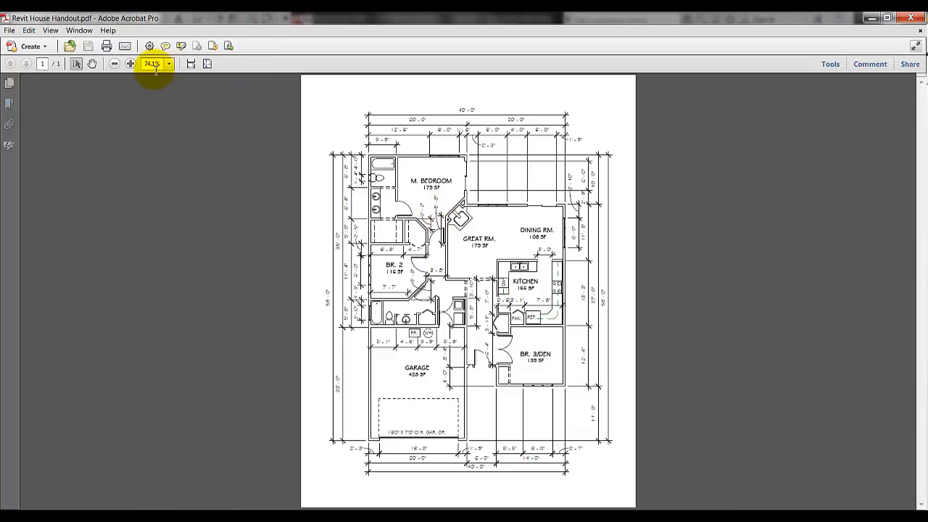
# Enlarge the handout plan to 150% to read the bath and bedroom dimensions, then minimize Acrobat
pyautogui.click(131, 64)
pyautogui.click(130, 63)
pyautogui.click(130, 64)
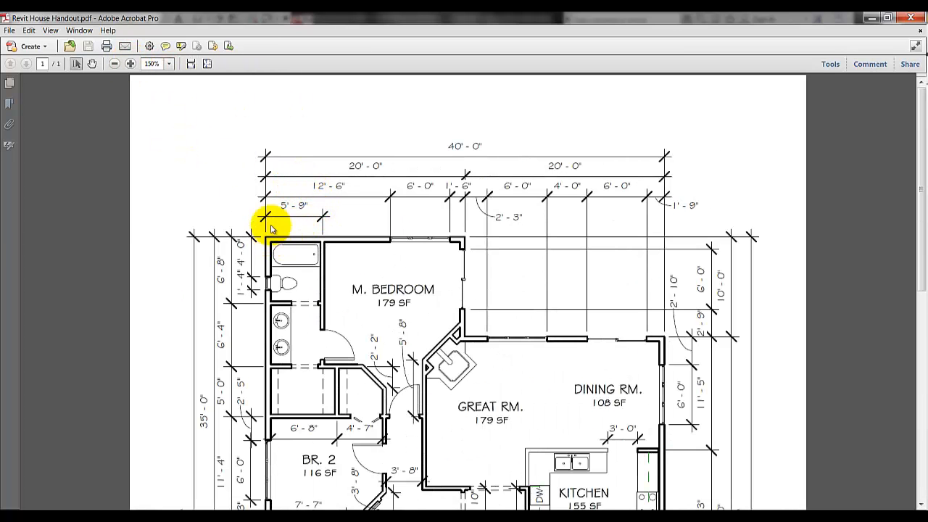
pyautogui.press('ctrl')
pyautogui.press('ctrl')
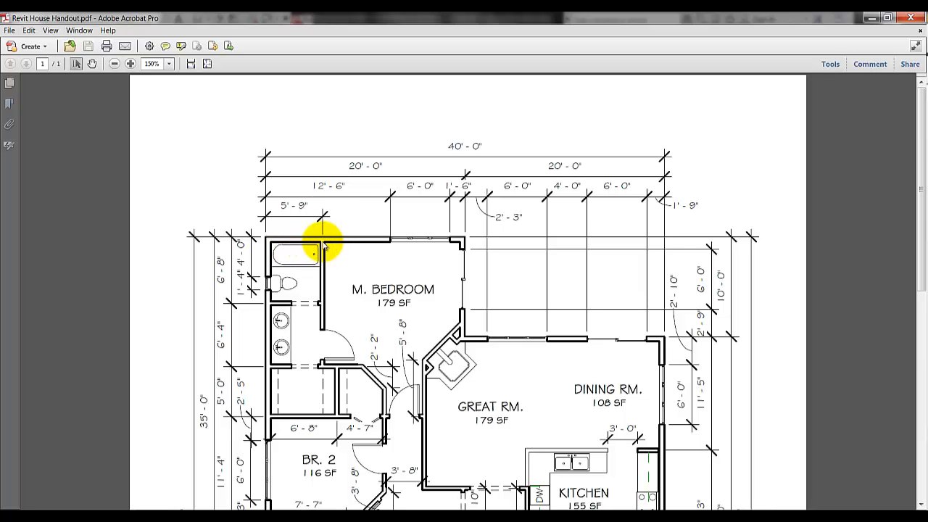
pyautogui.click(870, 17)
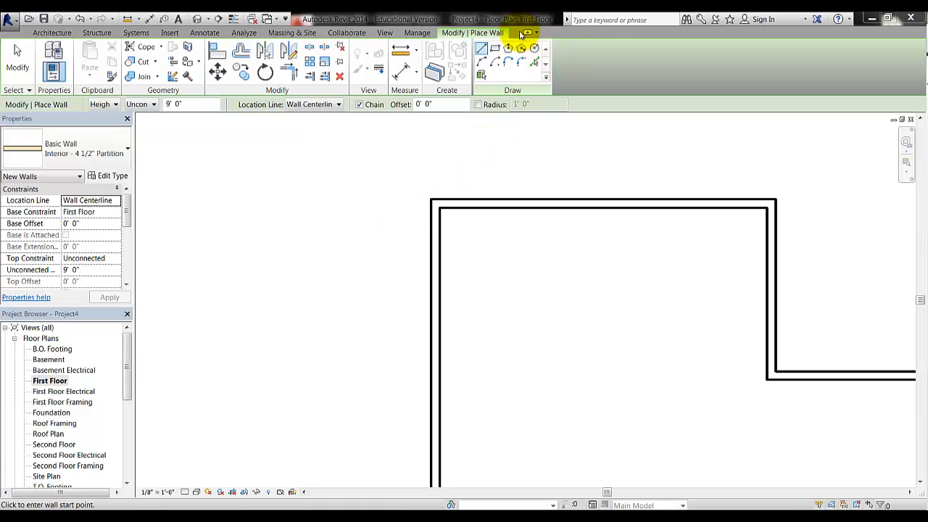
# Draw partitions from the top-left corner: 5'-6" along the top wall, 6' down, back to the left wall
pyautogui.click(432, 198)
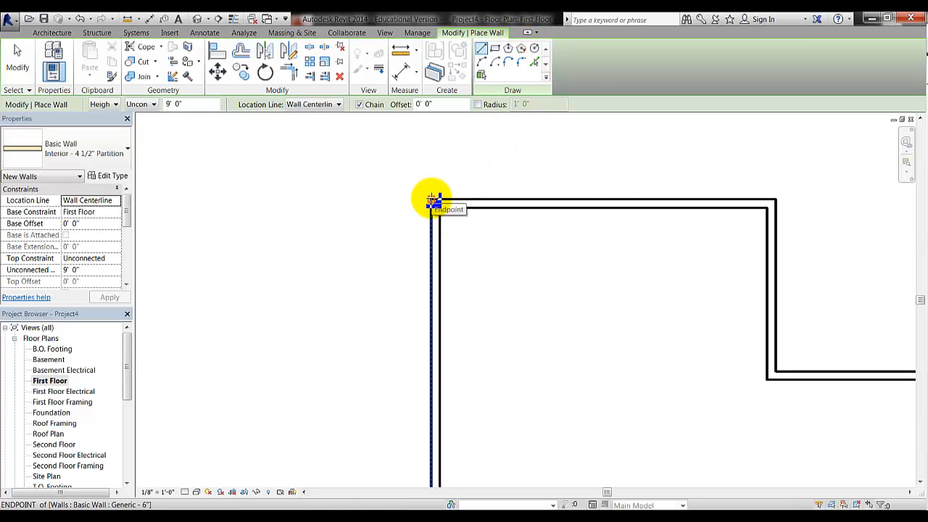
pyautogui.click(431, 199)
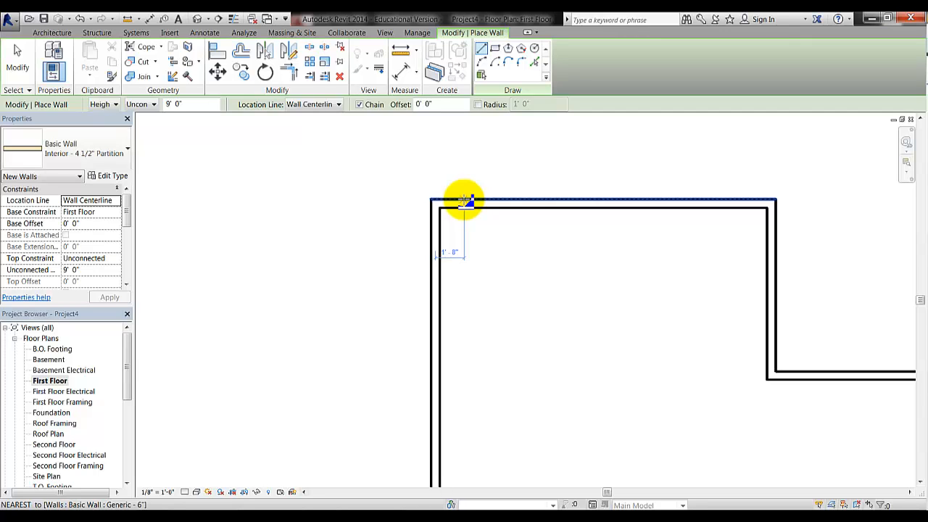
pyautogui.write("5'6")
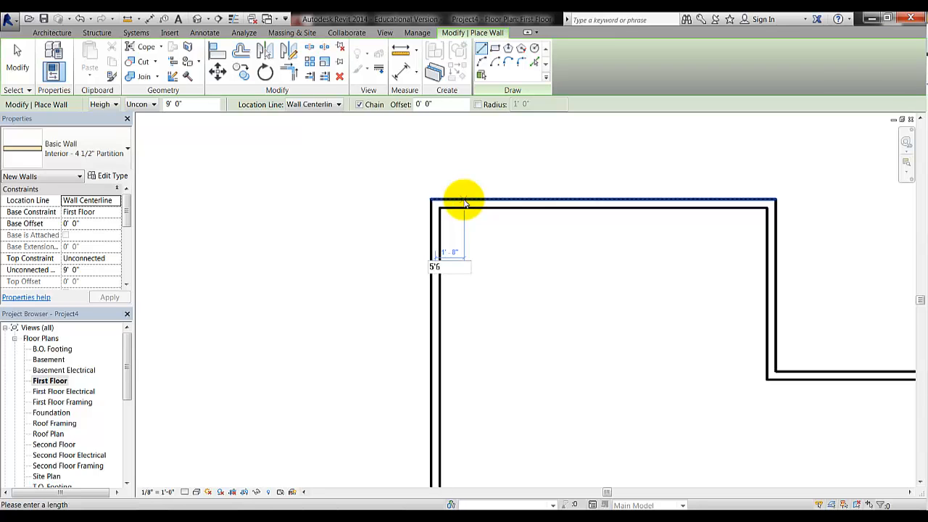
pyautogui.press('Return')
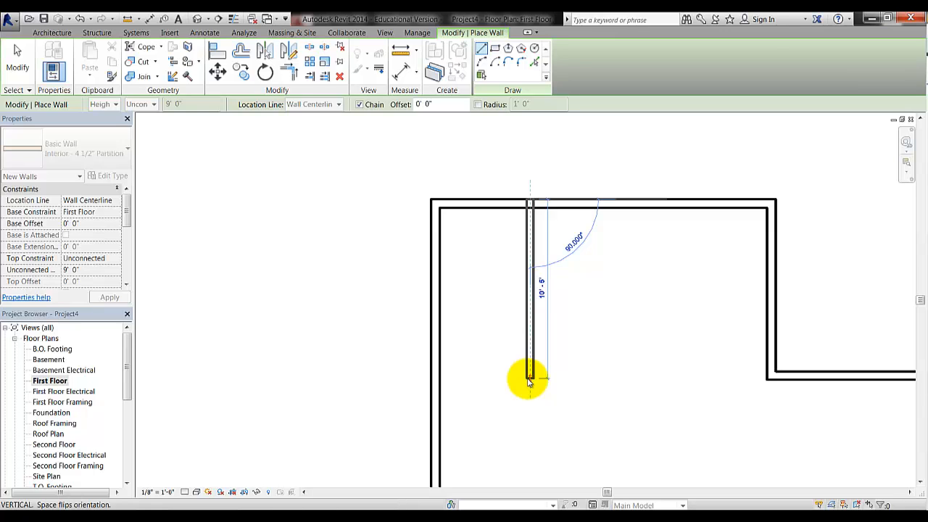
pyautogui.write("6'0")
pyautogui.press('Return')
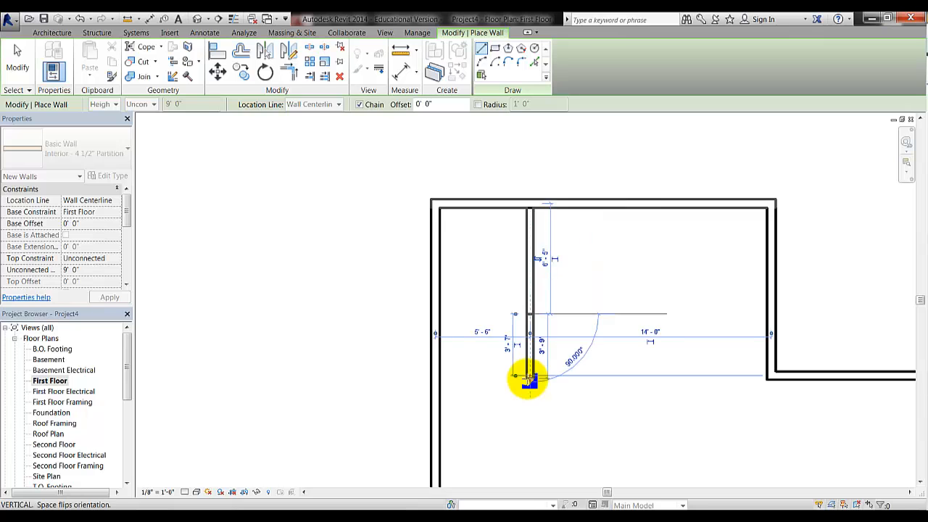
pyautogui.click(438, 314)
pyautogui.press('Escape')
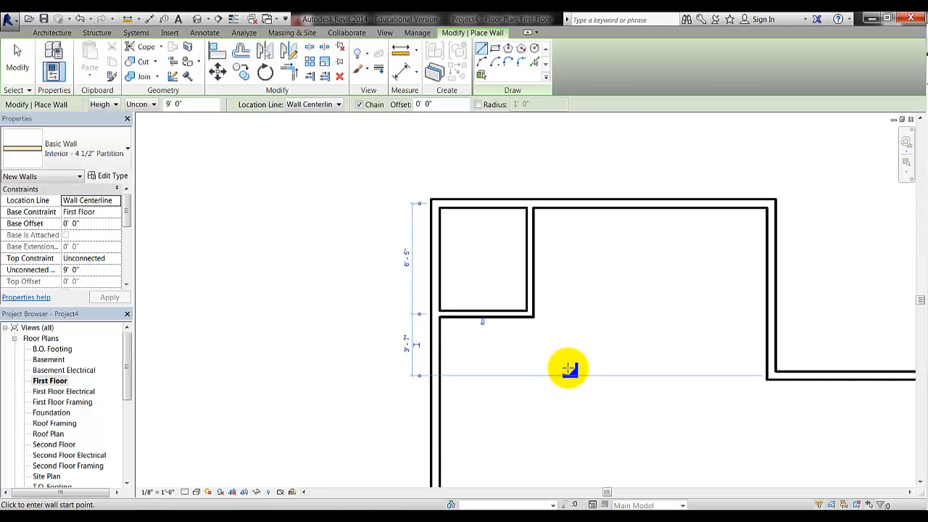
# Draw a second 5'-6"-wide room starting 6'-4" below the first partition's end
pyautogui.moveTo(590, 366); pyautogui.dragTo(491, 311, button='middle')
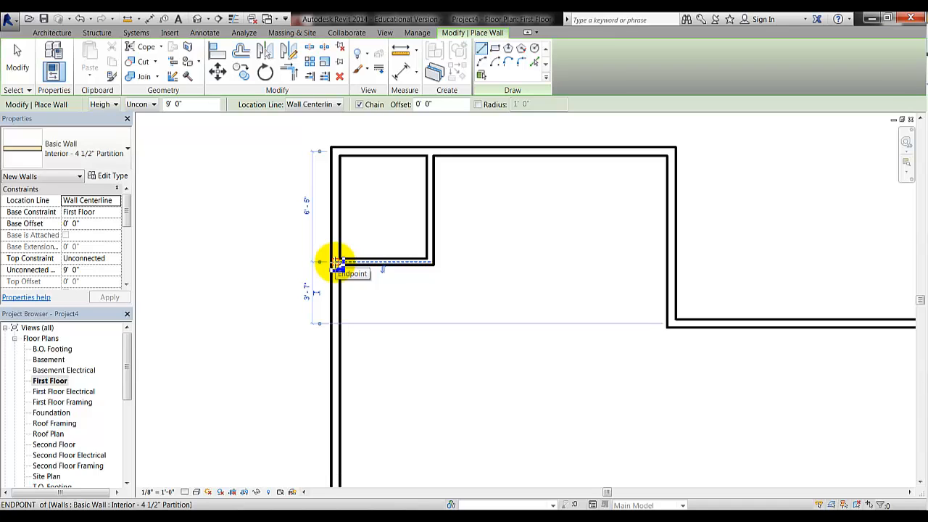
pyautogui.click(336, 263)
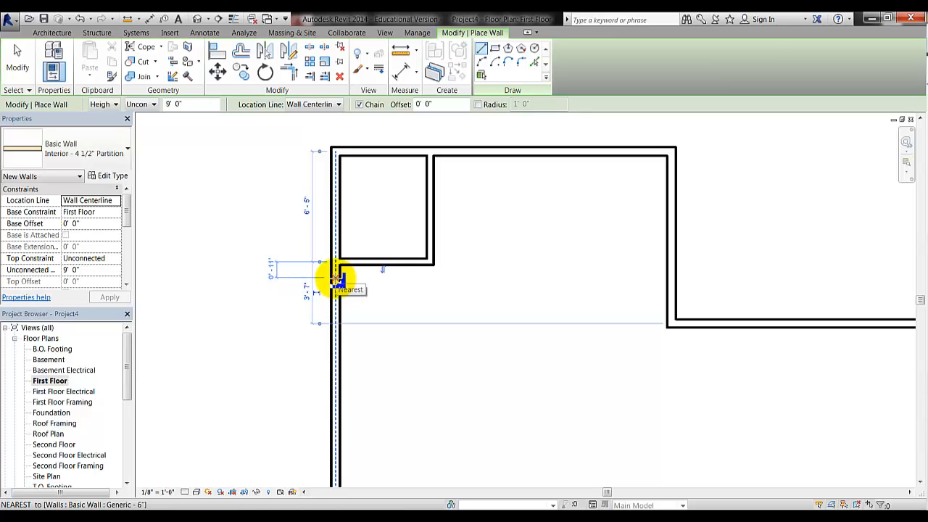
pyautogui.write("6'")
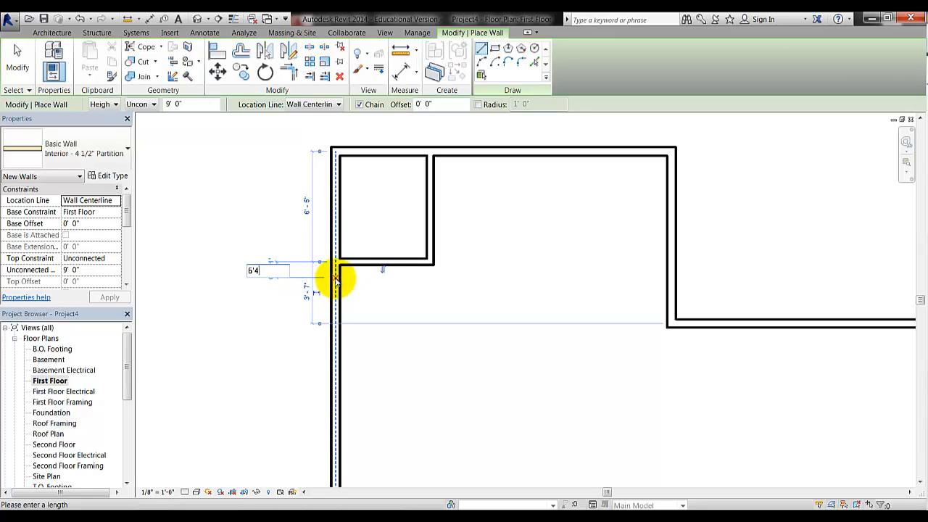
pyautogui.write('4')
pyautogui.press('Return')
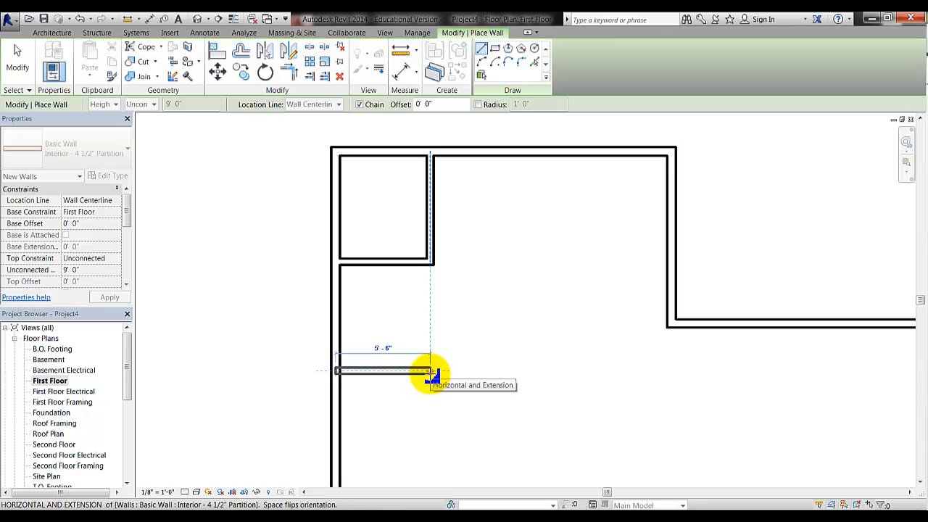
pyautogui.click(431, 372)
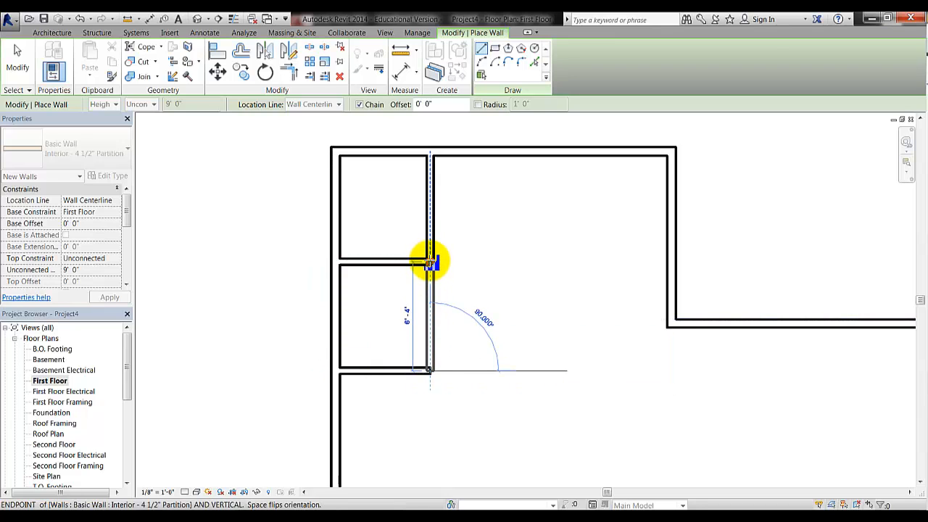
pyautogui.click(431, 263)
pyautogui.press('Escape')
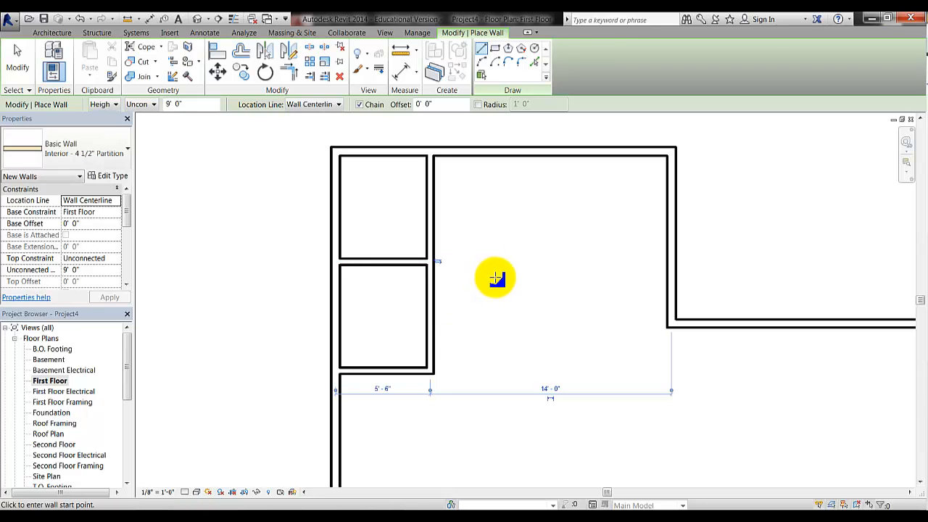
pyautogui.press('Escape')
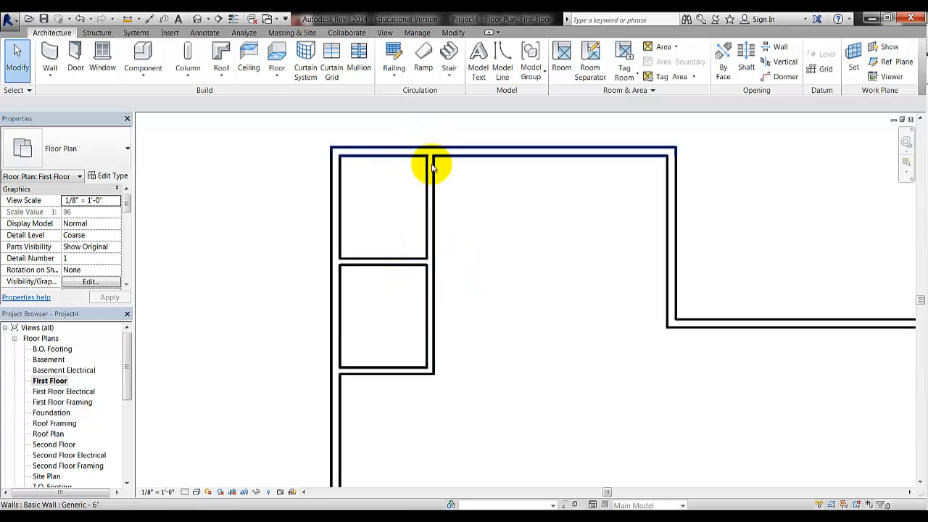
# Bring the house handout PDF back up for reference
pyautogui.click(331, 267)
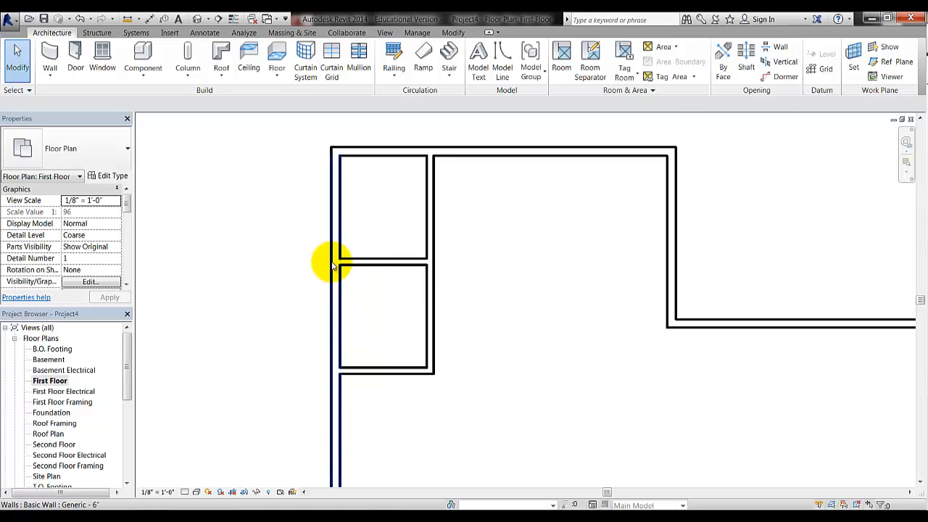
pyautogui.click(331, 266)
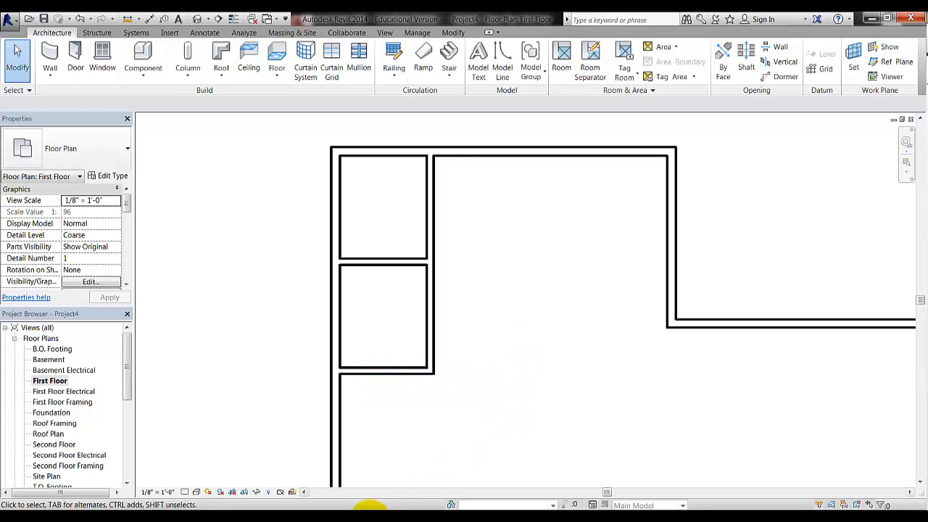
pyautogui.click(361, 518)
# Scroll down the handout PDF to read the remaining room dimensions
pyautogui.click(399, 470)
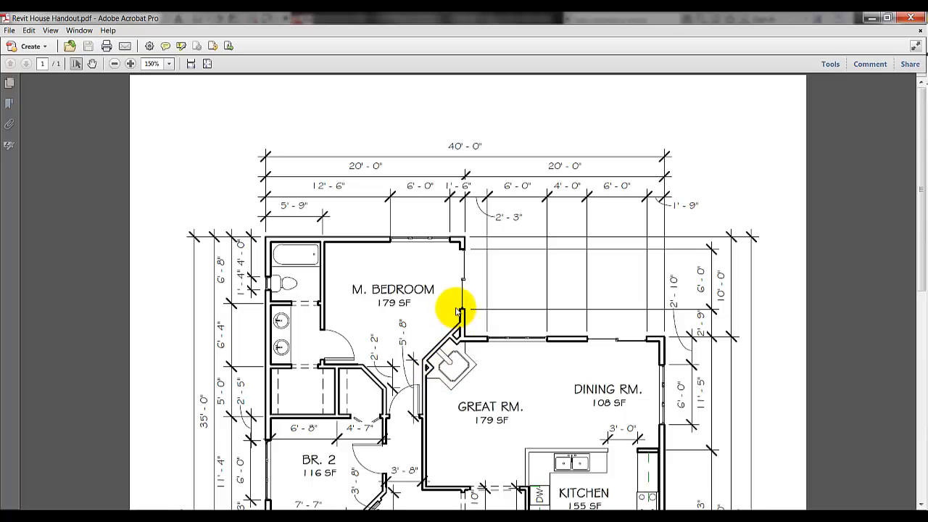
pyautogui.scroll(-2, 459, 312)
pyautogui.scroll(-1, 451, 306)
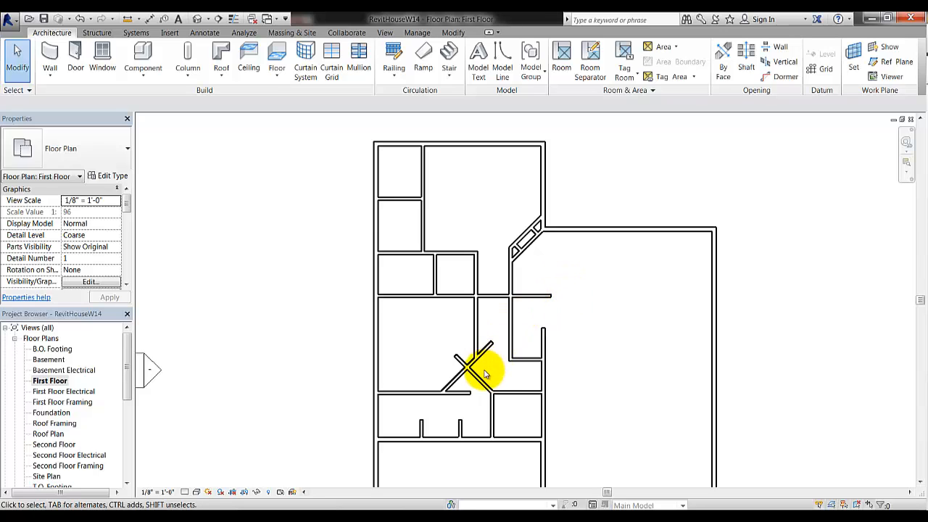
# Pan and zoom the First Floor plan toward the vertical 4 1/2" partition wall
pyautogui.moveTo(506, 377); pyautogui.dragTo(476, 351, button='middle')
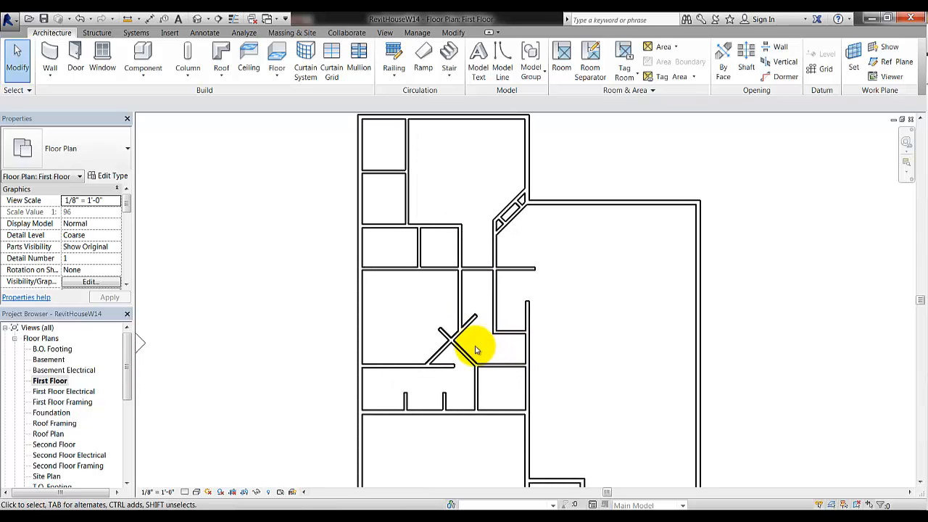
pyautogui.scroll(3, 476, 350)
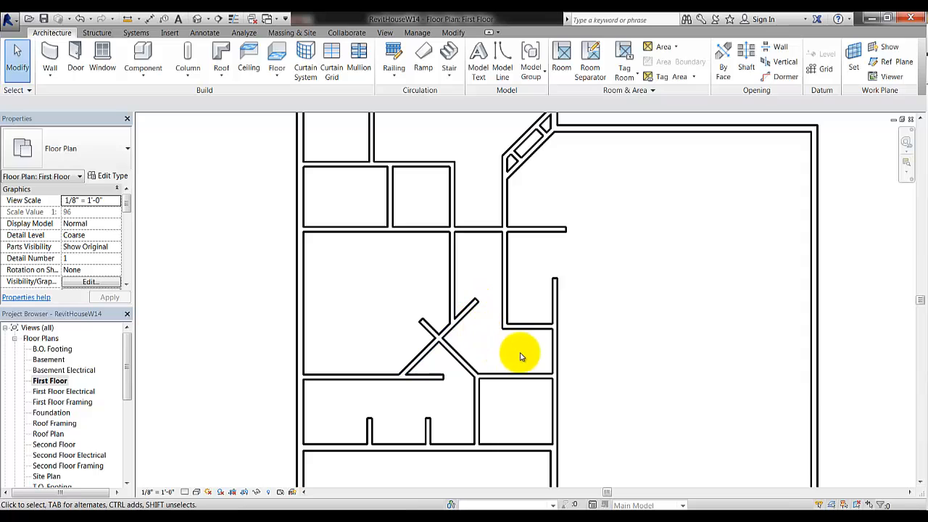
# Trim/Extend to Corner the vertical-horizontal, diagonal-vertical and diagonal-horizontal partition wall pairs
pyautogui.click(557, 305)
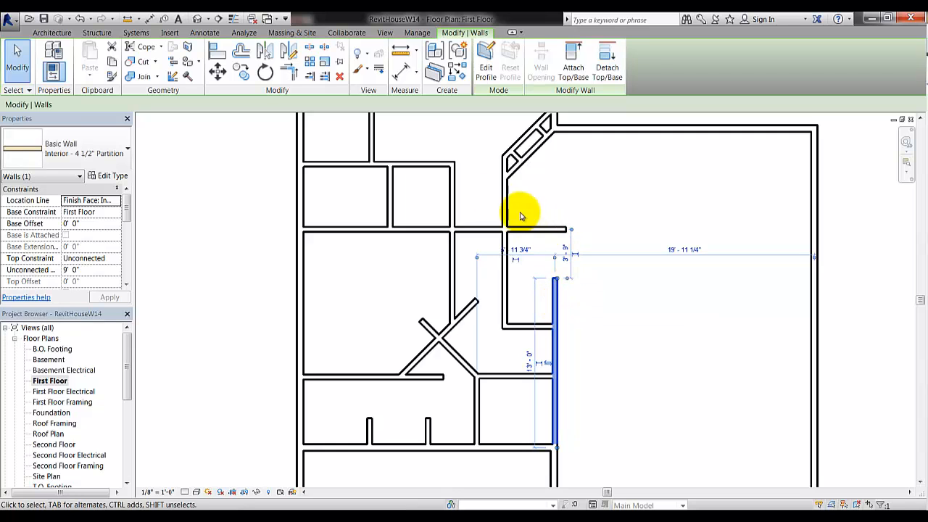
pyautogui.click(288, 76)
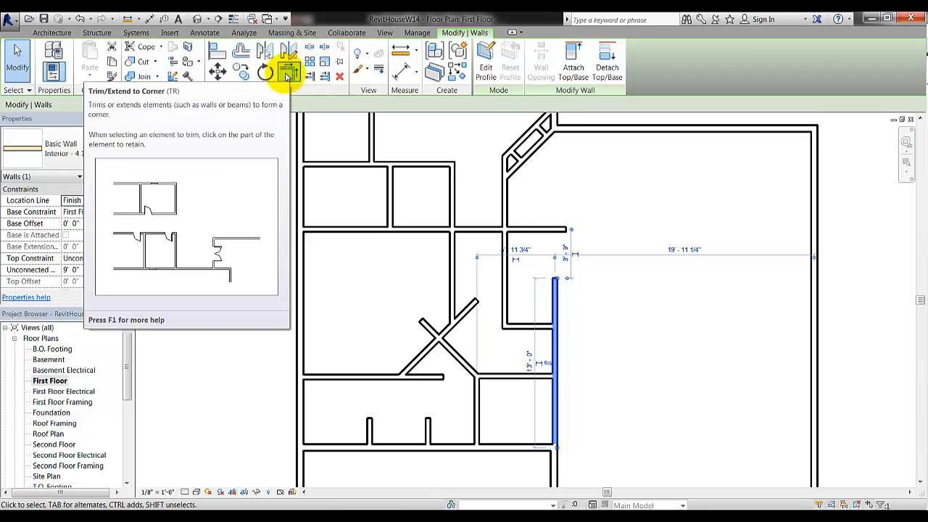
pyautogui.click(287, 76)
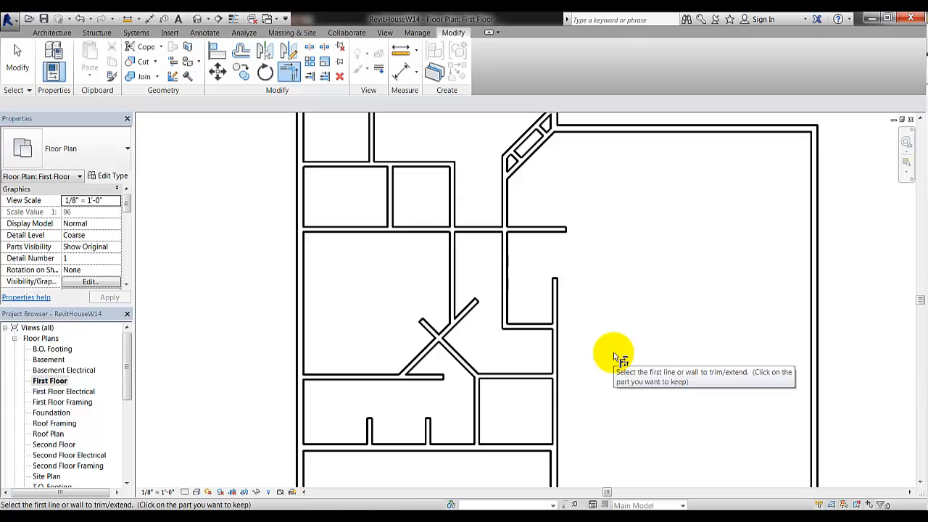
pyautogui.click(560, 354)
pyautogui.click(560, 354)
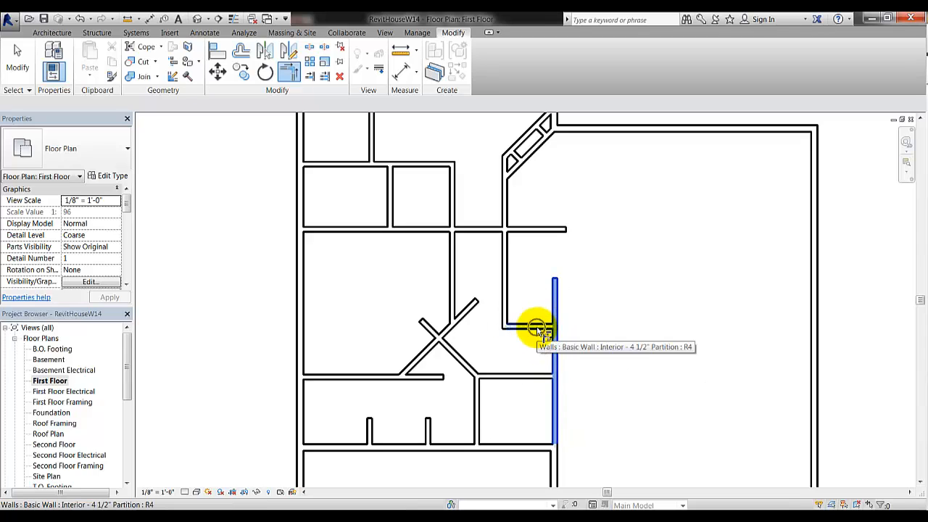
pyautogui.click(538, 332)
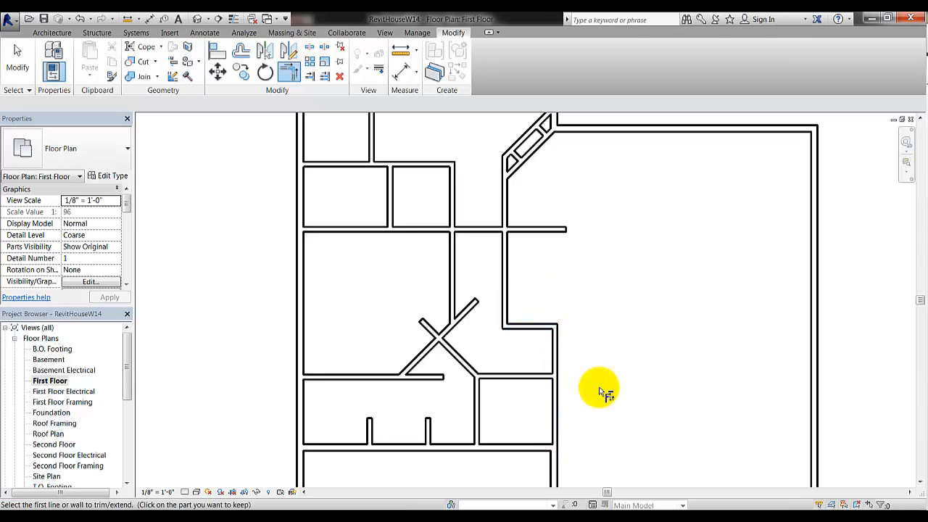
pyautogui.click(450, 331)
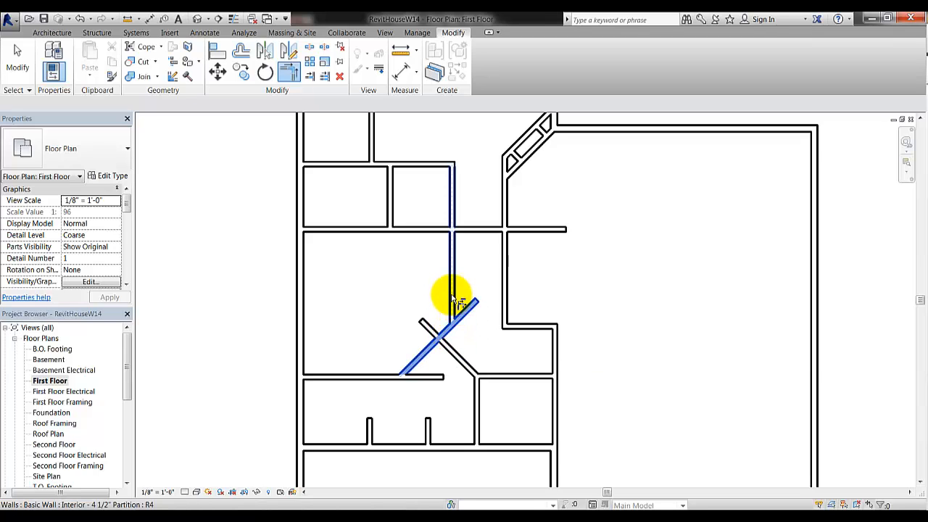
pyautogui.click(451, 299)
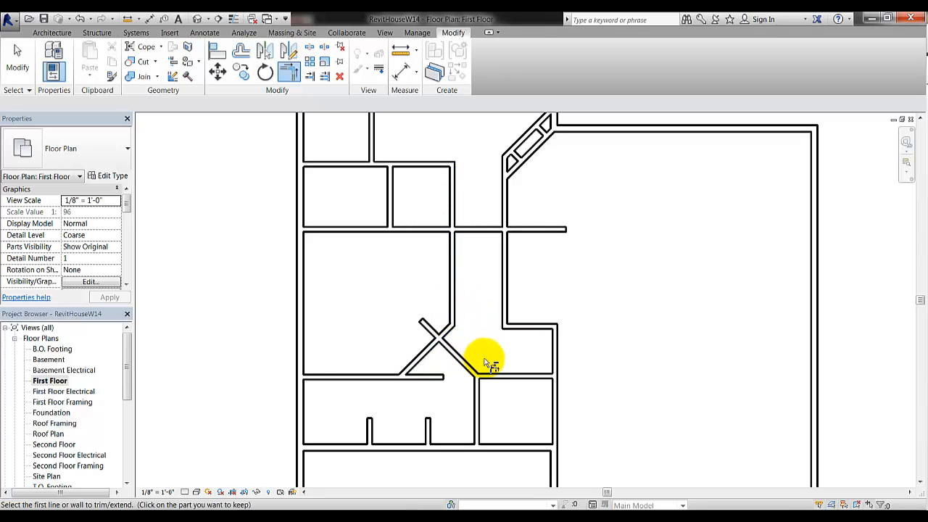
pyautogui.click(411, 362)
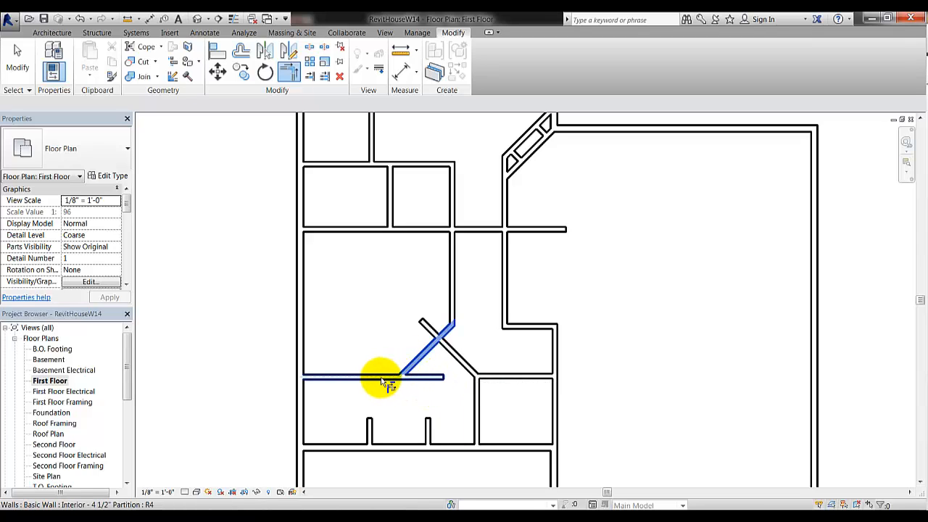
pyautogui.click(388, 376)
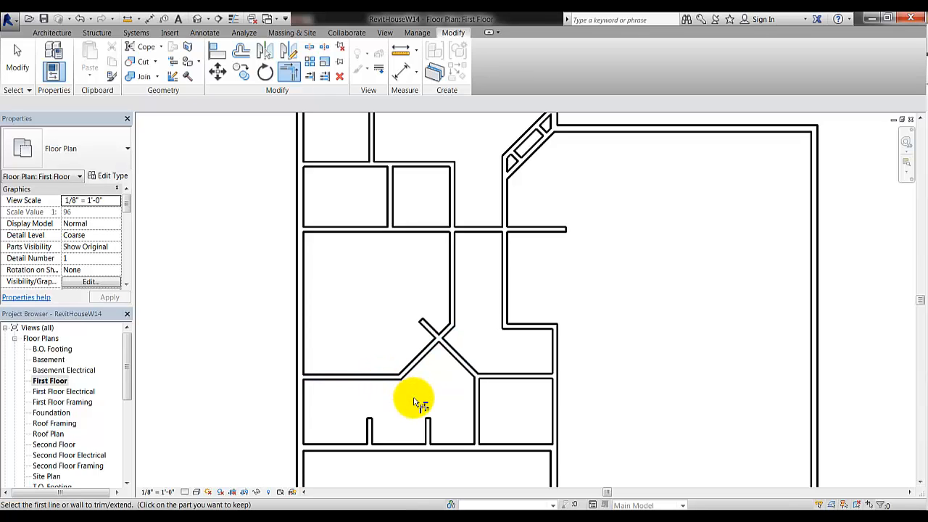
# Drag the other diagonal wall's end grip back to the crossing point
pyautogui.press('Escape')
pyautogui.press('Escape')
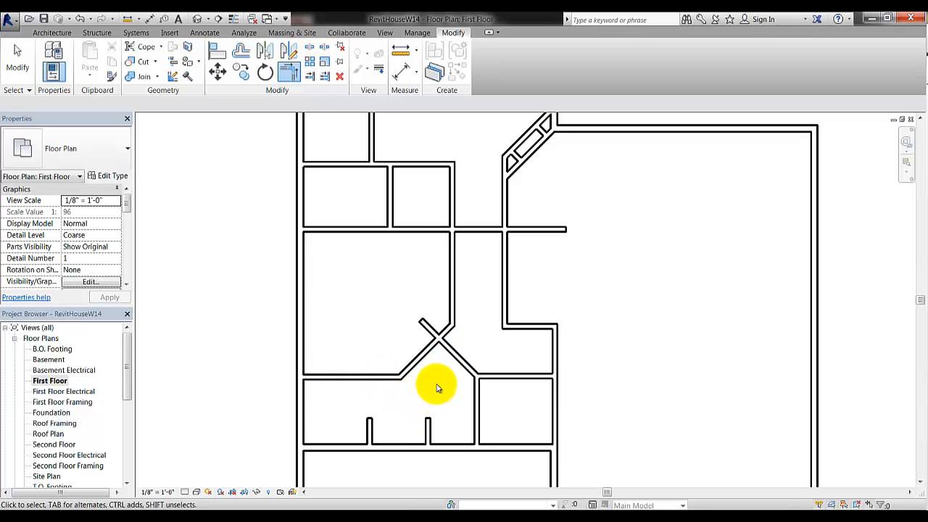
pyautogui.click(448, 354)
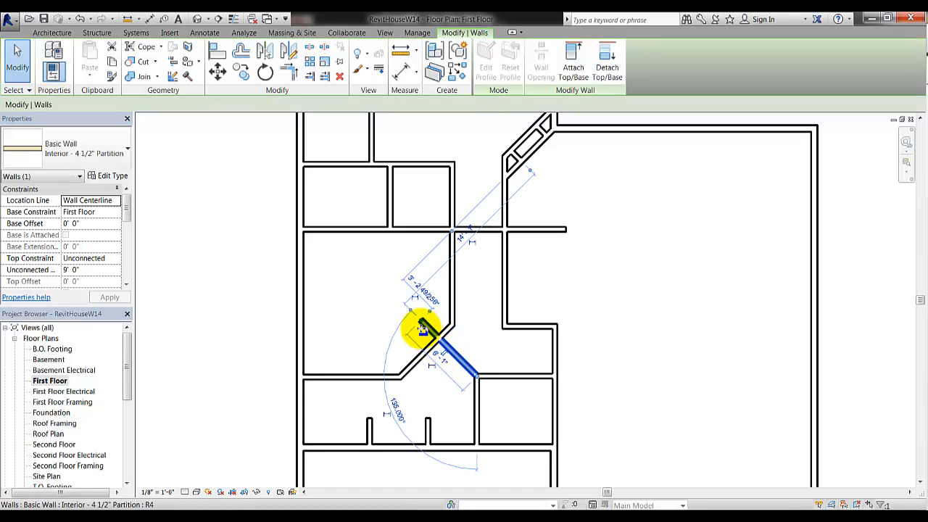
pyautogui.scroll(5, 426, 335)
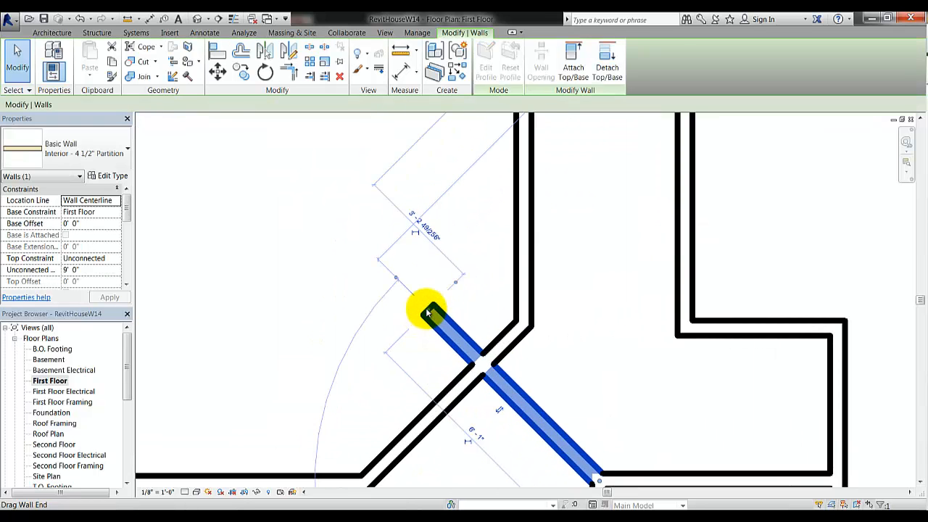
pyautogui.click(429, 313)
pyautogui.click(429, 313)
pyautogui.click(429, 313)
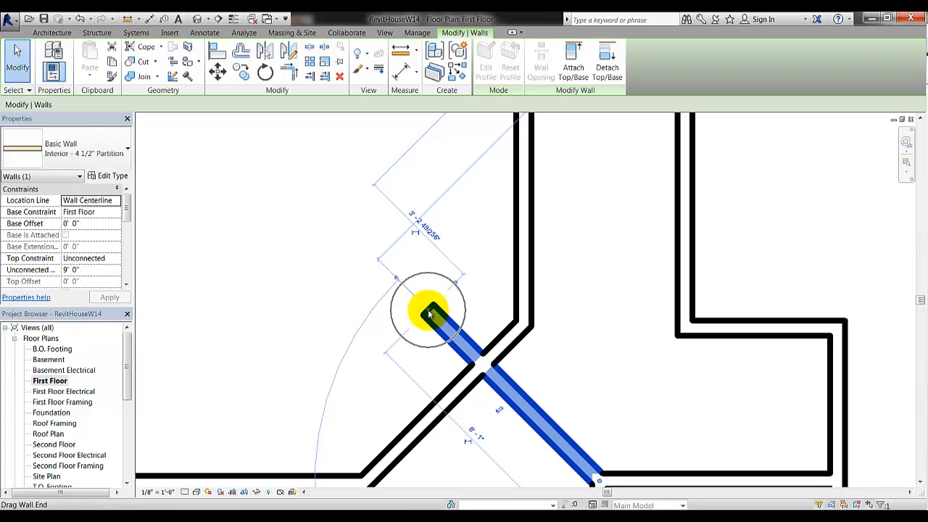
pyautogui.click(429, 313)
pyautogui.click(429, 313)
pyautogui.click(428, 313)
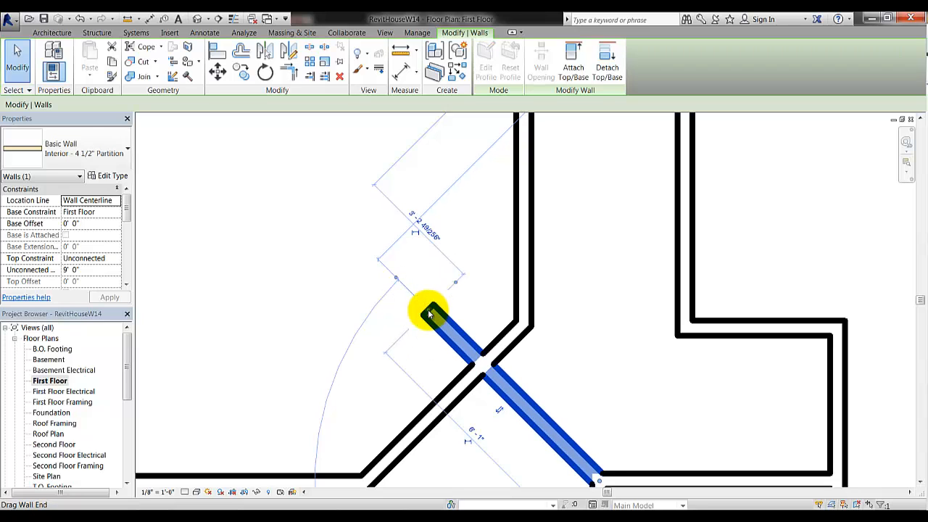
pyautogui.moveTo(429, 313); pyautogui.dragTo(486, 360)
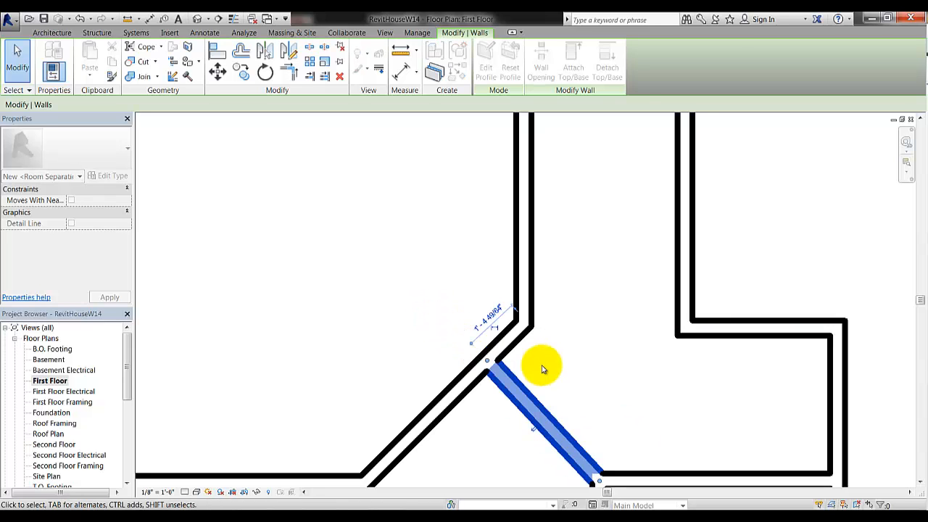
# Move over to the angled corner and select its lower diagonal wall
pyautogui.scroll(-2, 586, 342)
pyautogui.scroll(-2, 603, 346)
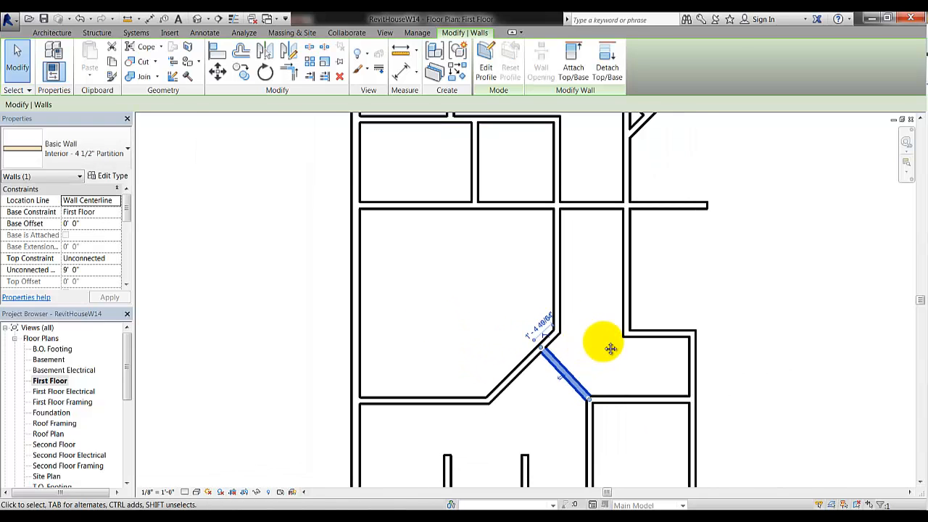
pyautogui.moveTo(601, 358); pyautogui.dragTo(537, 363, button='middle')
pyautogui.moveTo(537, 363); pyautogui.dragTo(517, 366, button='middle')
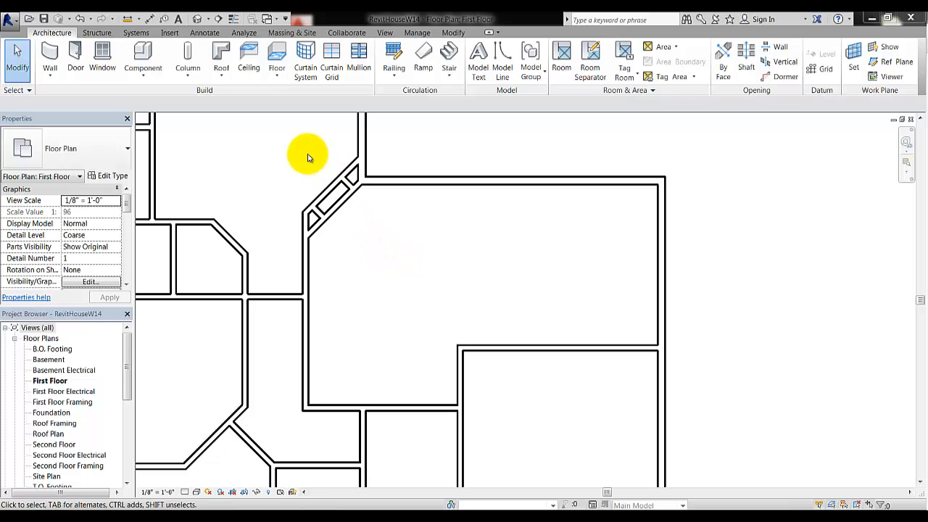
pyautogui.scroll(5, 308, 172)
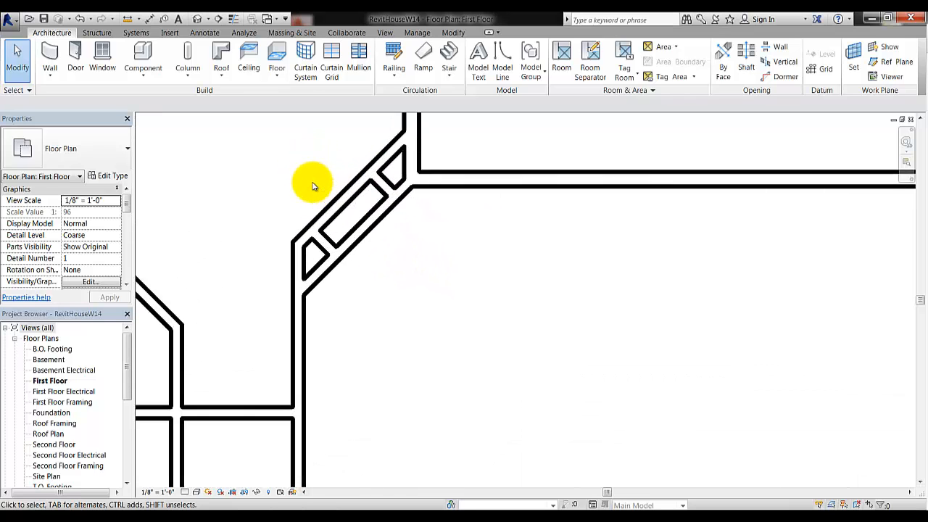
pyautogui.moveTo(310, 186); pyautogui.dragTo(376, 263, button='middle')
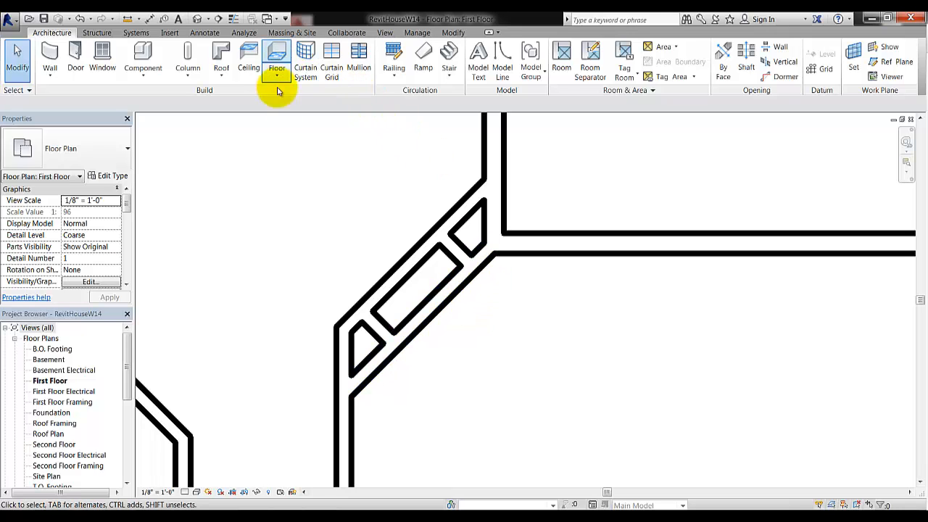
pyautogui.click(426, 309)
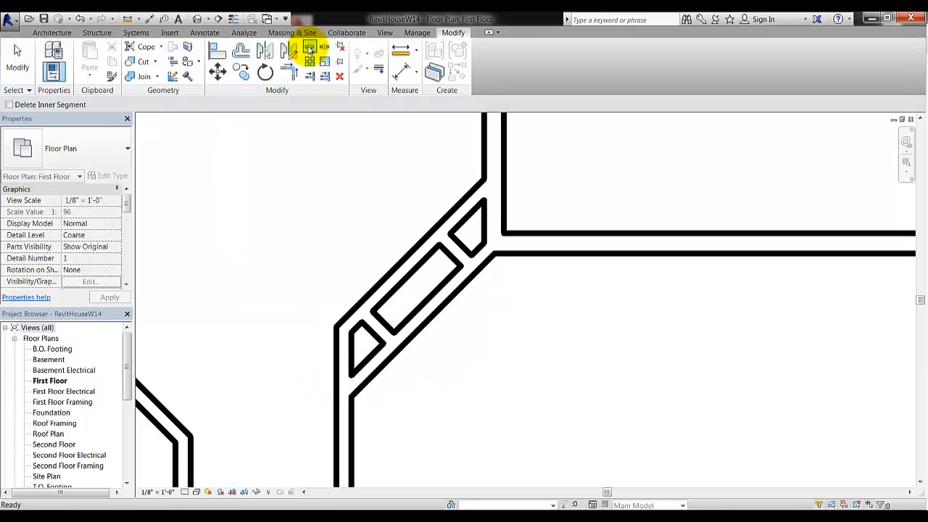
# Split the lower diagonal wall at two points and delete the middle segment between them
pyautogui.click(310, 49)
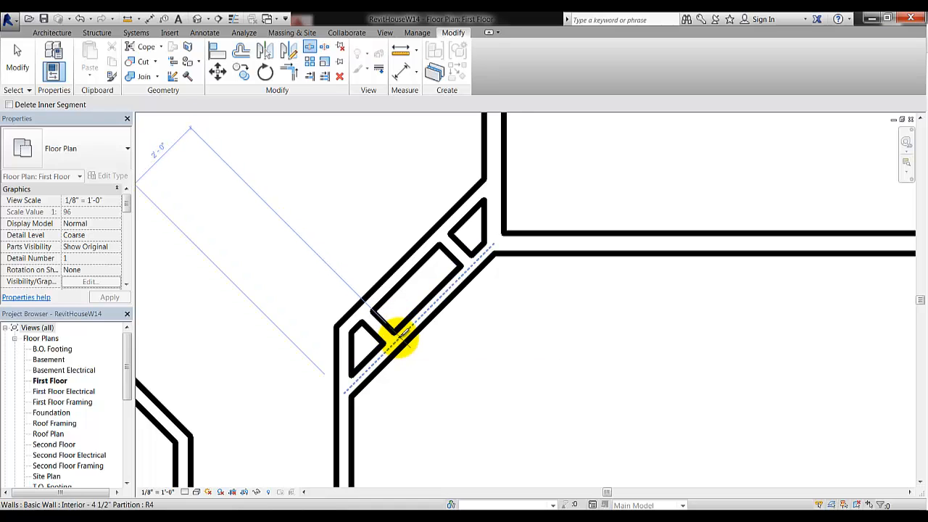
pyautogui.scroll(3, 401, 335)
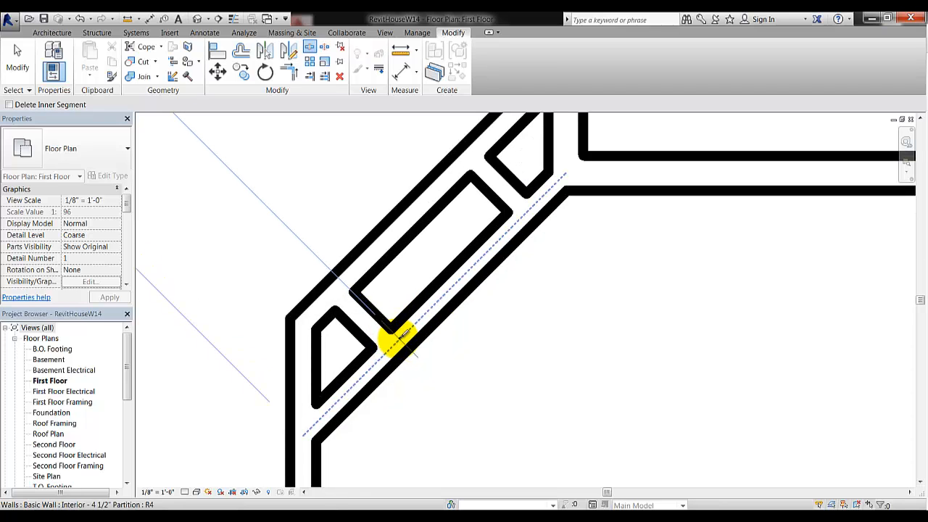
pyautogui.click(401, 335)
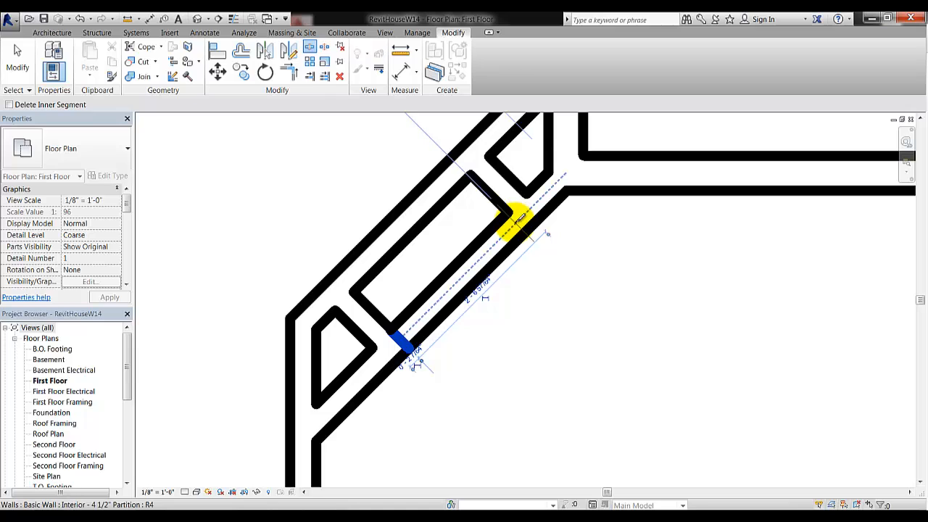
pyautogui.click(523, 218)
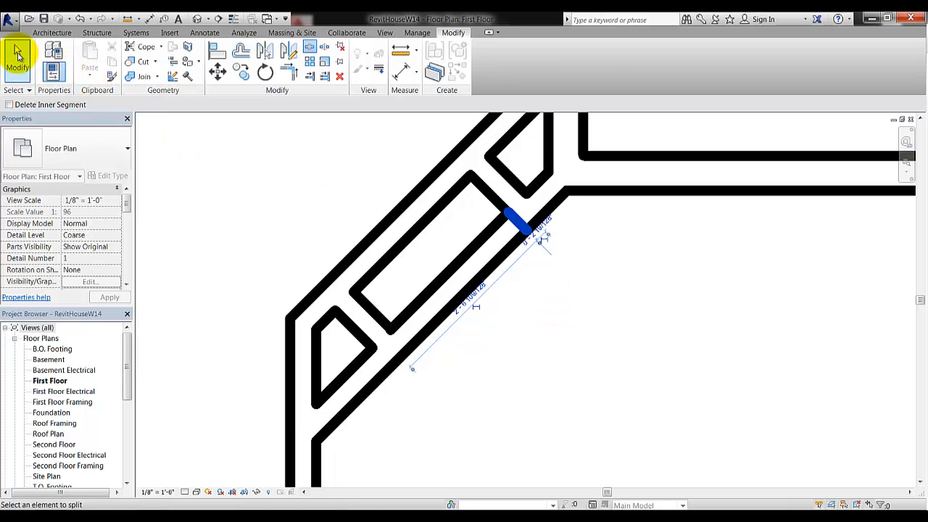
pyautogui.click(18, 54)
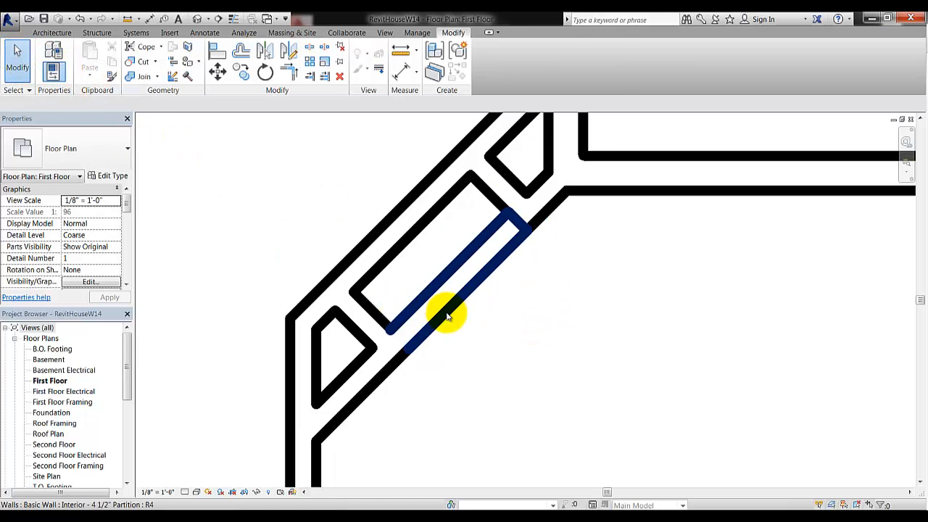
pyautogui.click(448, 317)
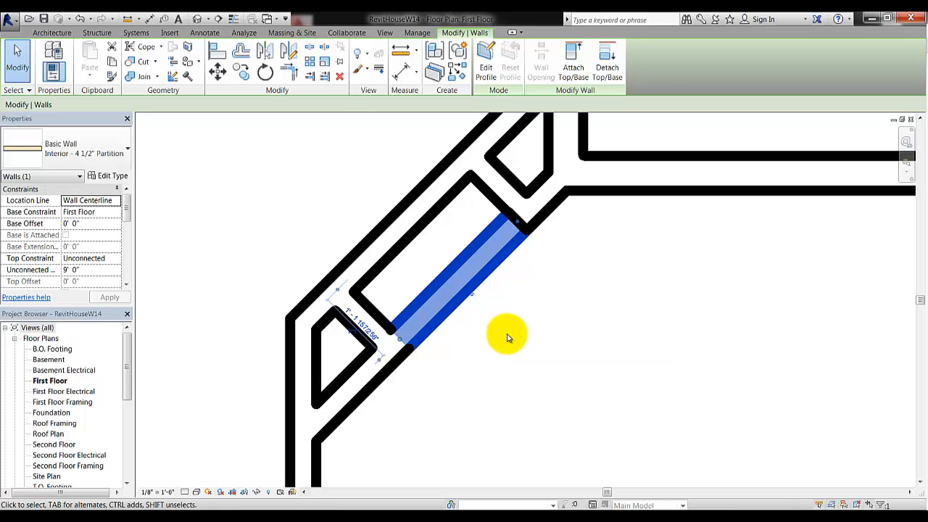
pyautogui.press('Delete')
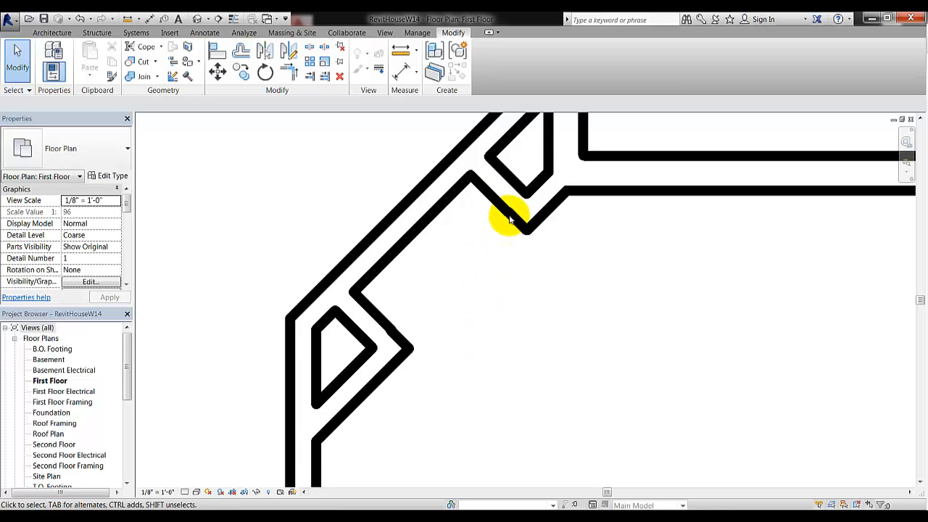
# Drag the short corner wall's end down-left toward the remaining diagonal wall, then reselect it
pyautogui.scroll(3, 508, 214)
pyautogui.scroll(3, 508, 227)
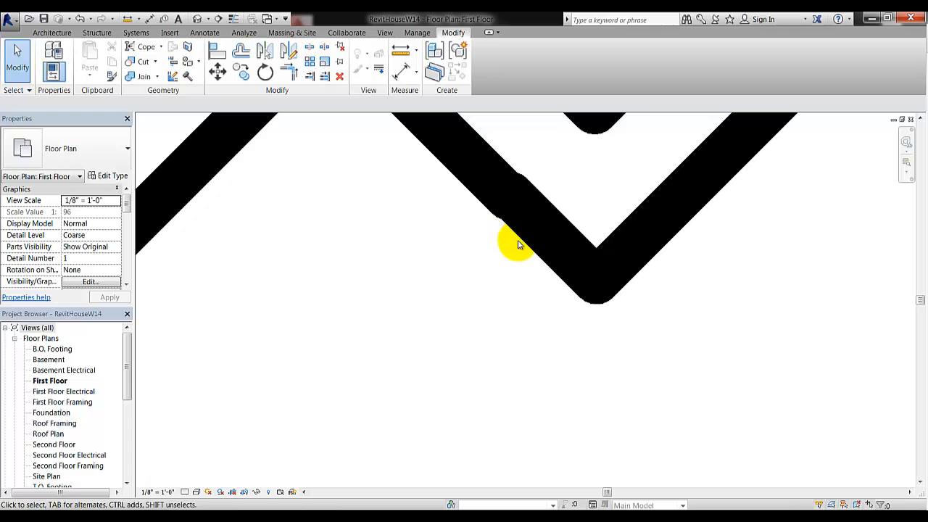
pyautogui.click(559, 238)
pyautogui.scroll(-4, 427, 301)
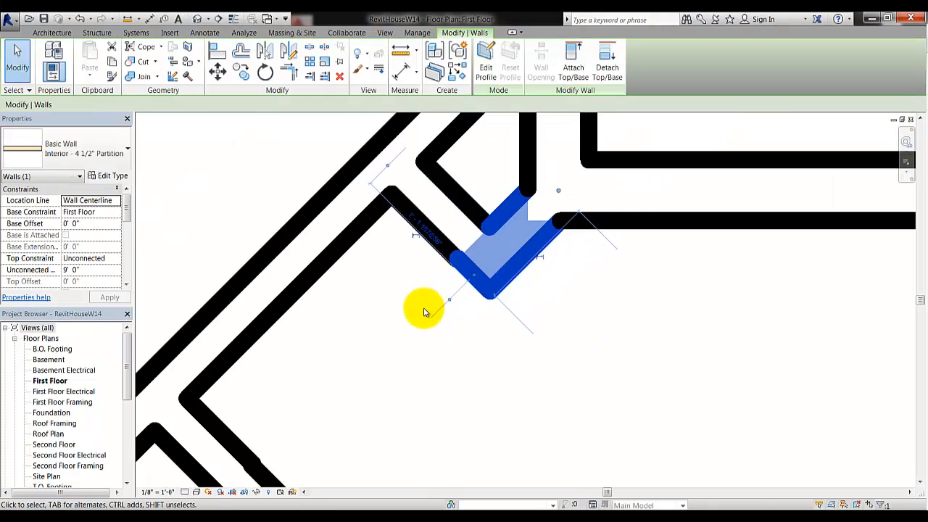
pyautogui.scroll(1, 431, 348)
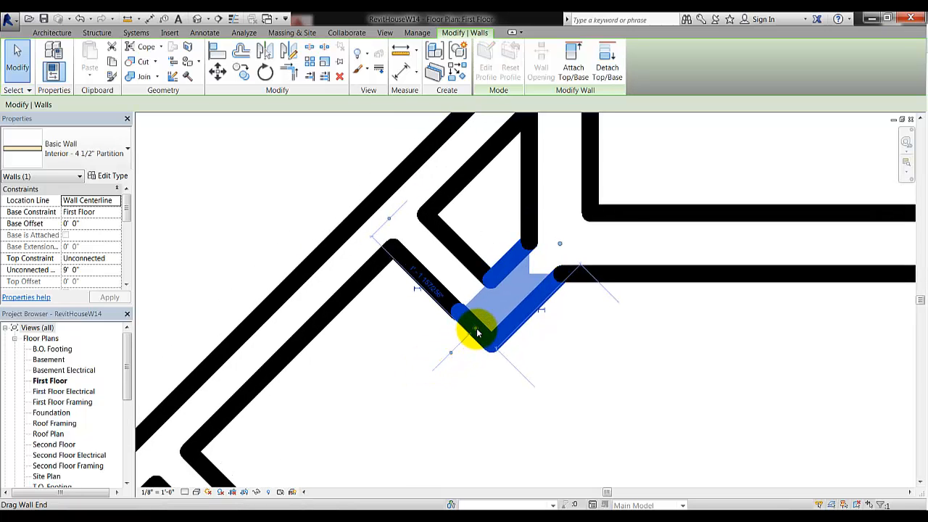
pyautogui.moveTo(476, 333); pyautogui.dragTo(440, 360)
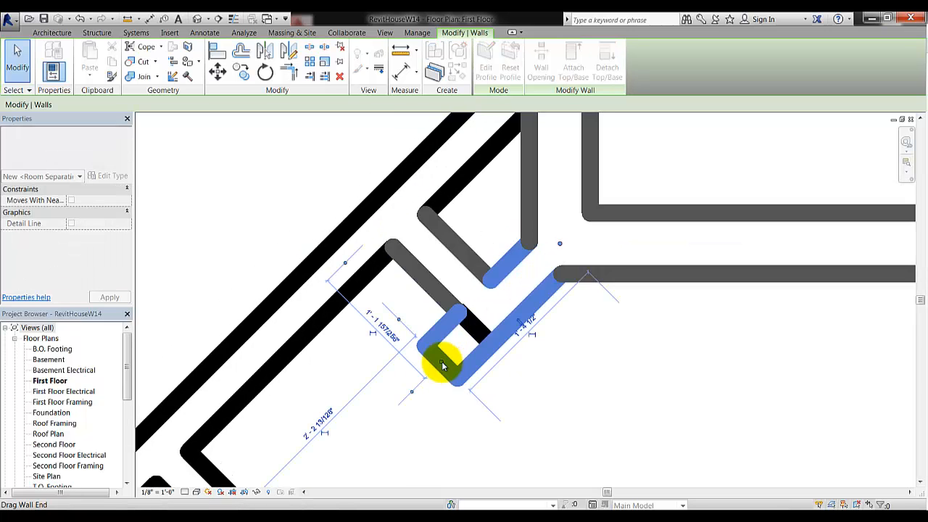
pyautogui.click(578, 383)
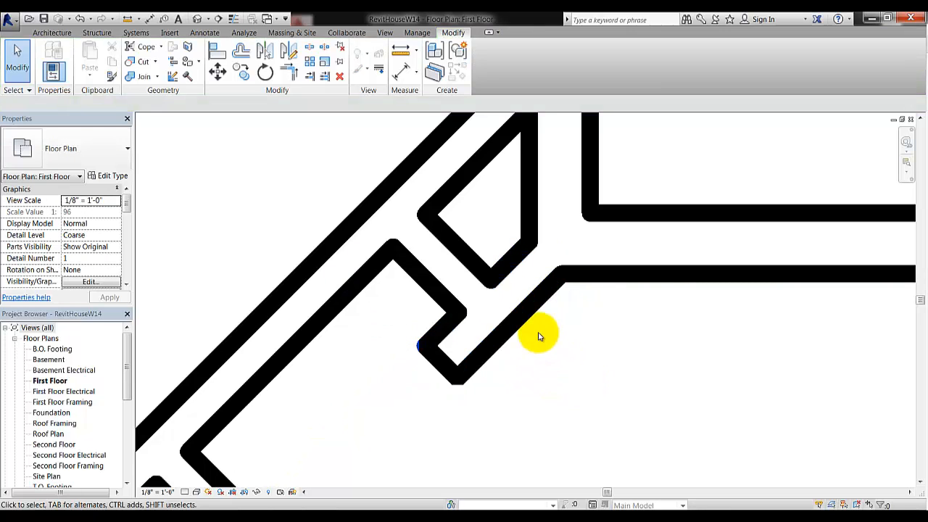
pyautogui.click(461, 376)
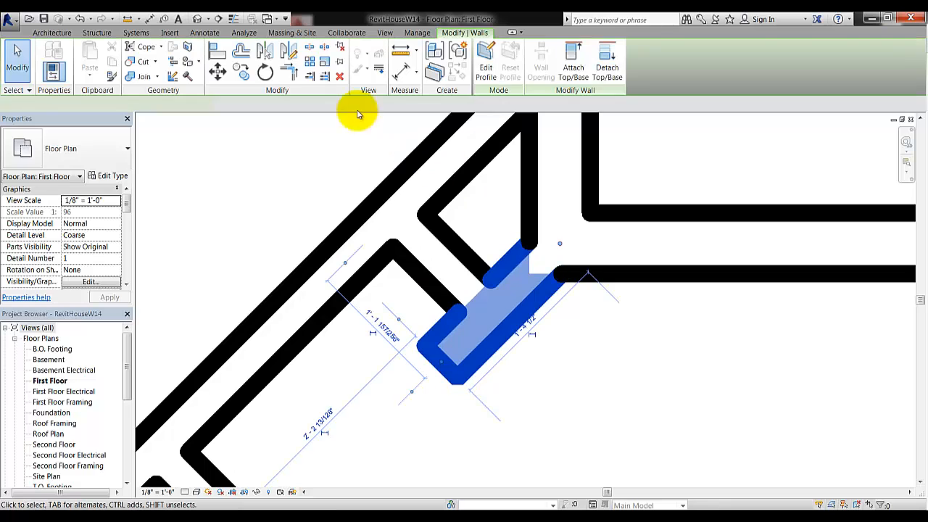
# Trim/Extend the short connecting wall and the angled wall into a corner
pyautogui.click(289, 70)
pyautogui.click(438, 293)
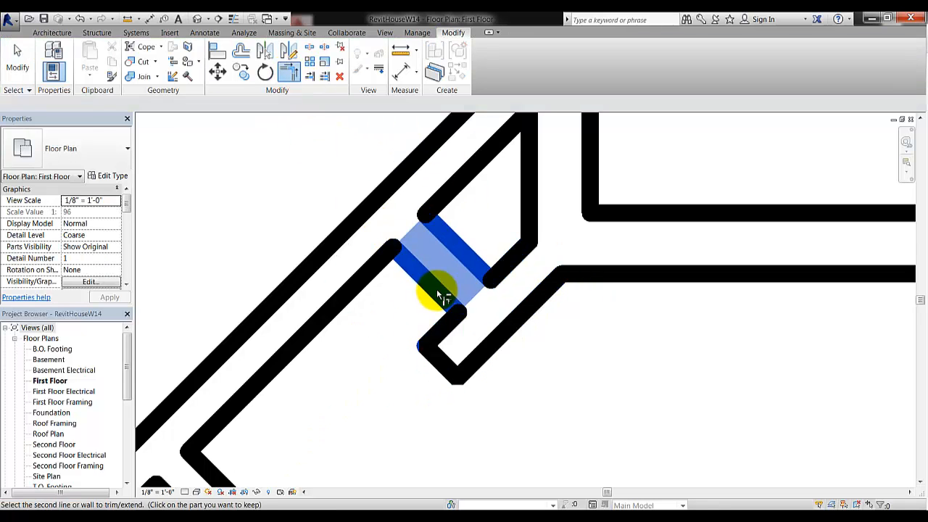
pyautogui.click(510, 260)
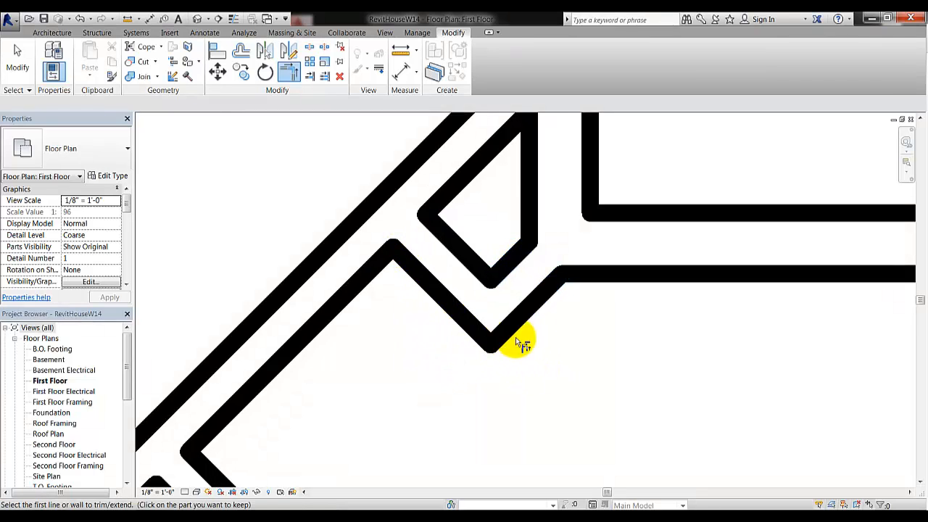
pyautogui.scroll(-3, 521, 338)
pyautogui.moveTo(456, 359); pyautogui.dragTo(471, 261, button='middle')
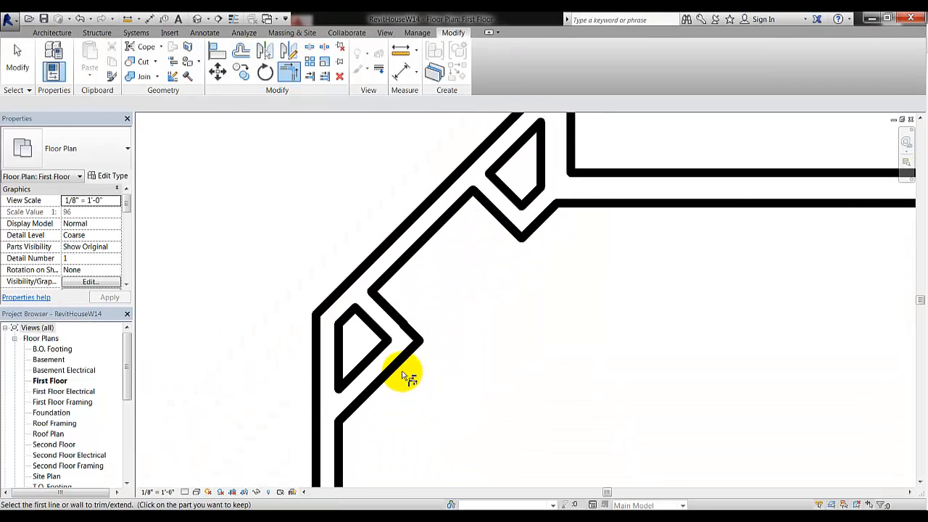
pyautogui.scroll(3, 402, 375)
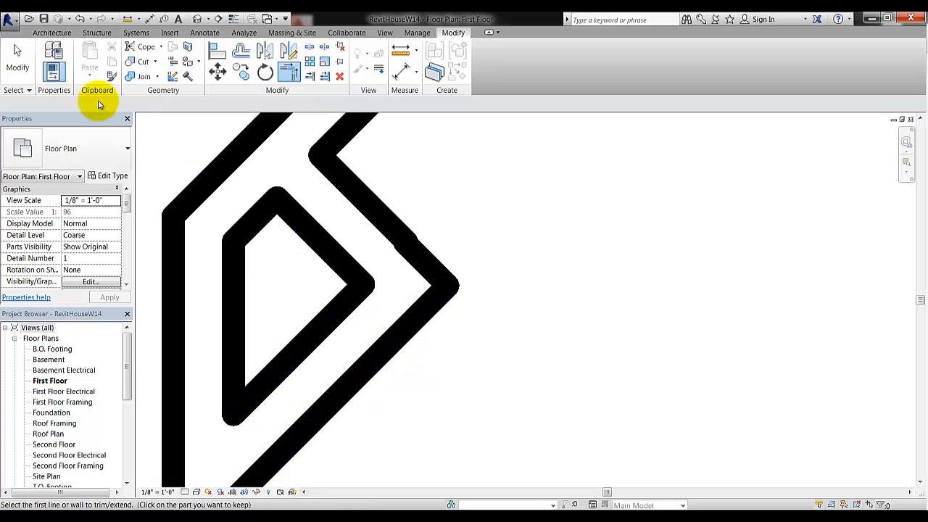
pyautogui.click(18, 52)
# Stretch the diagonal wall's end up toward the corner
pyautogui.scroll(1, 341, 321)
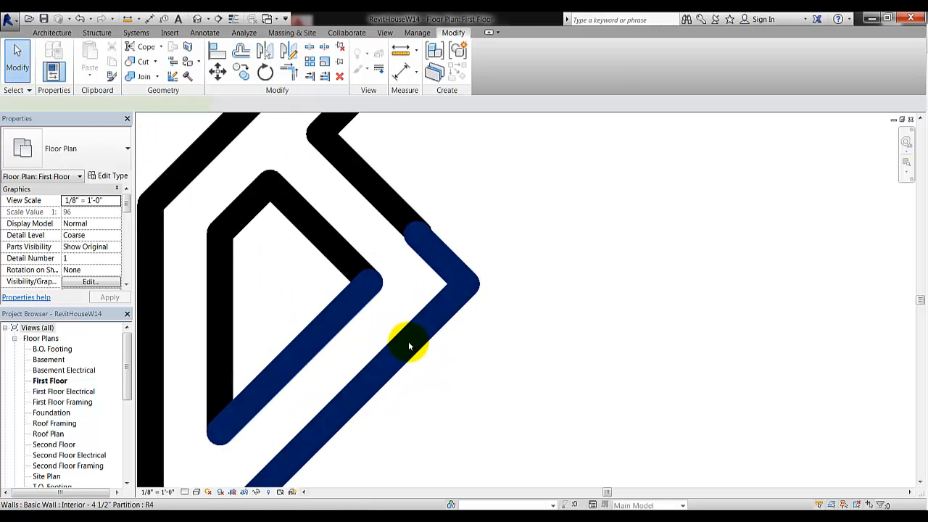
pyautogui.click(410, 347)
pyautogui.moveTo(441, 259); pyautogui.dragTo(486, 209)
pyautogui.click(558, 311)
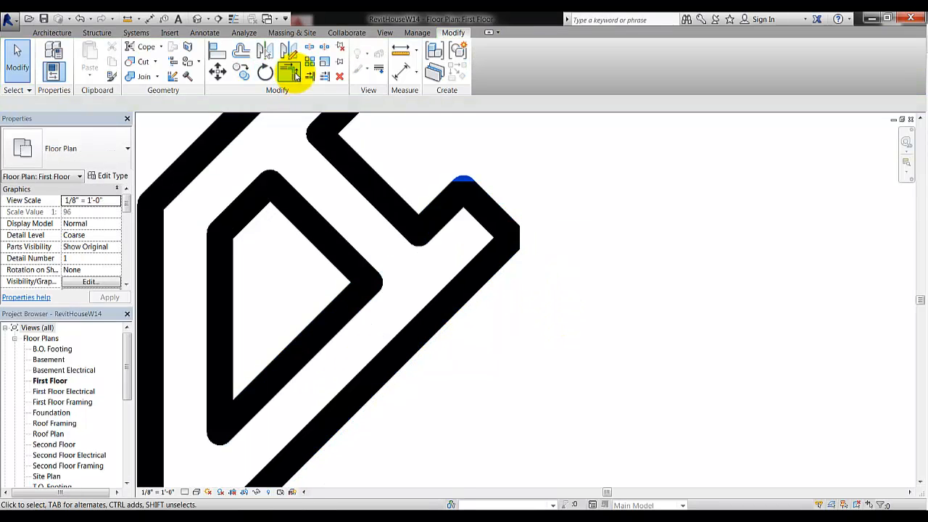
# Trim the short perpendicular wall and the diagonal wall into one clean corner
pyautogui.click(331, 321)
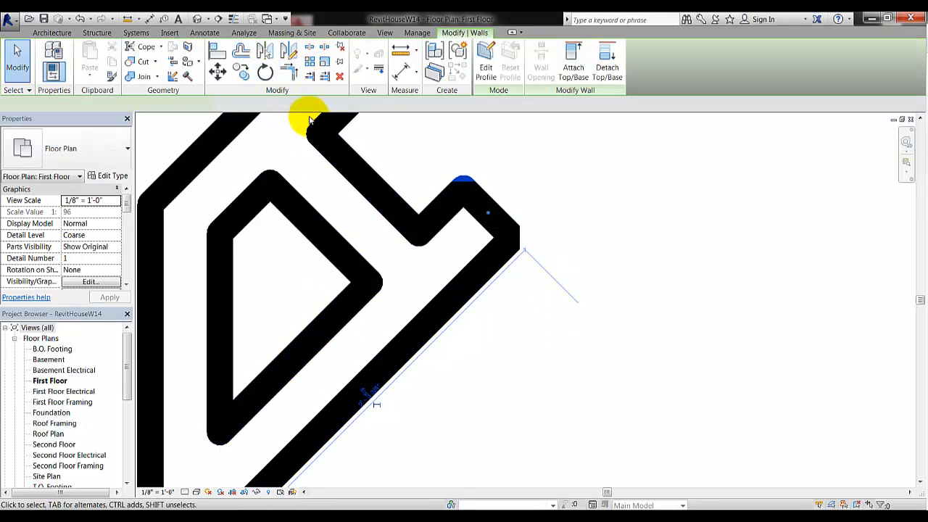
pyautogui.click(289, 72)
pyautogui.click(321, 232)
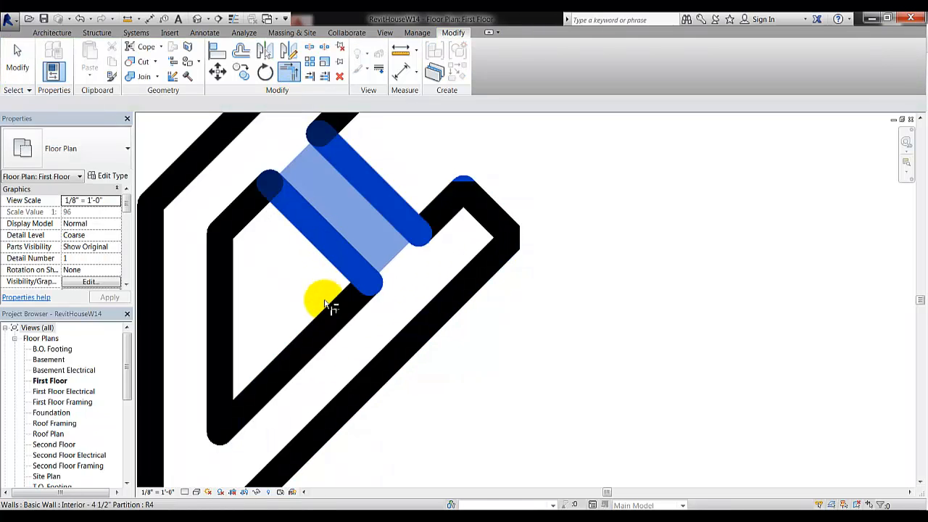
pyautogui.click(314, 337)
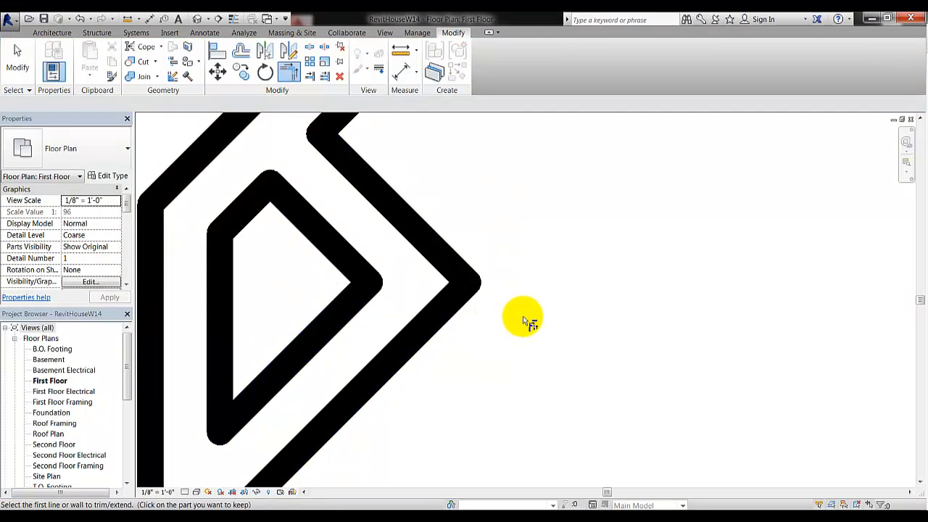
pyautogui.scroll(-3, 523, 319)
pyautogui.moveTo(612, 332); pyautogui.dragTo(465, 338, button='middle')
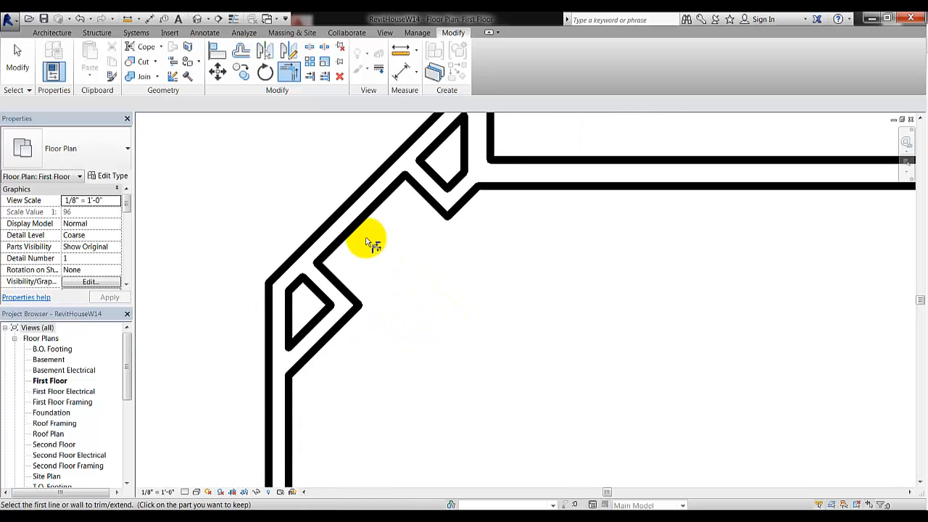
pyautogui.moveTo(465, 339); pyautogui.dragTo(285, 169, button='middle')
pyautogui.scroll(-8, 298, 198)
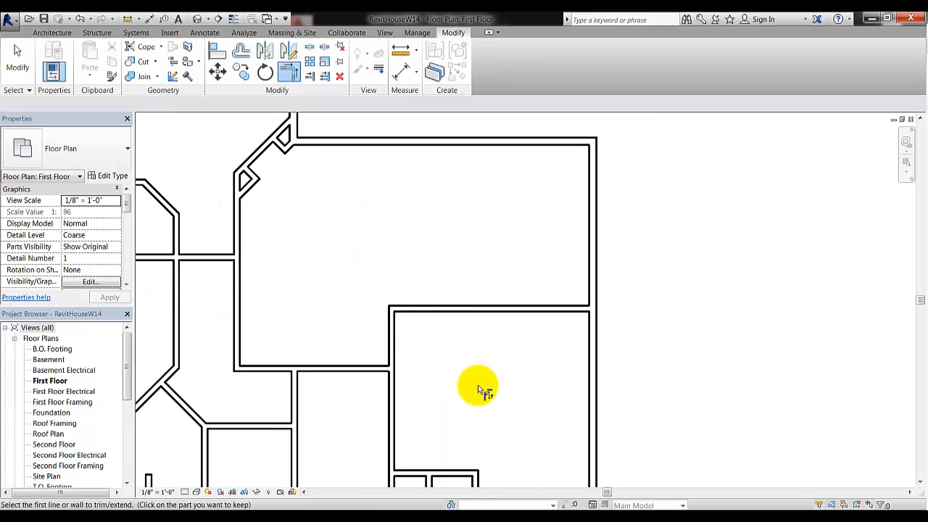
# Exit Trim and select the vertical 4 1/2" left partition of the upper-right room
pyautogui.moveTo(466, 370); pyautogui.dragTo(366, 261, button='middle')
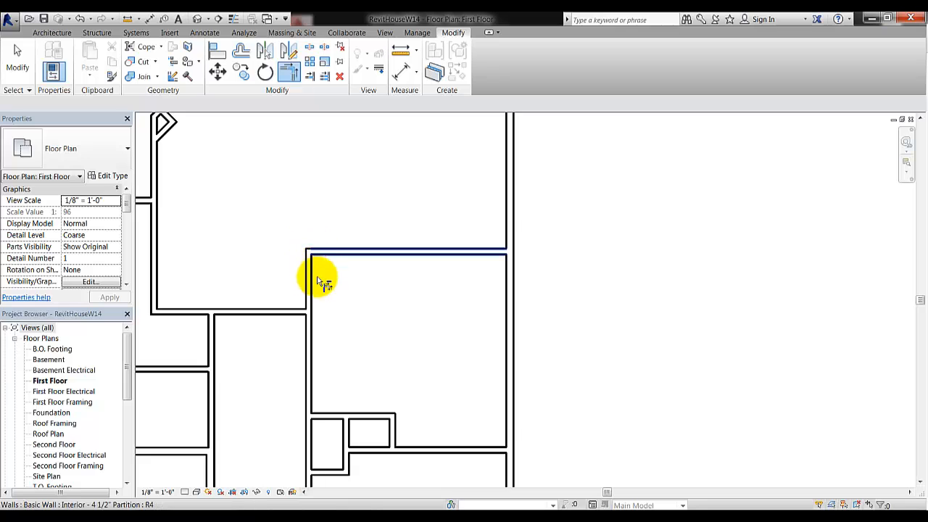
pyautogui.click(32, 68)
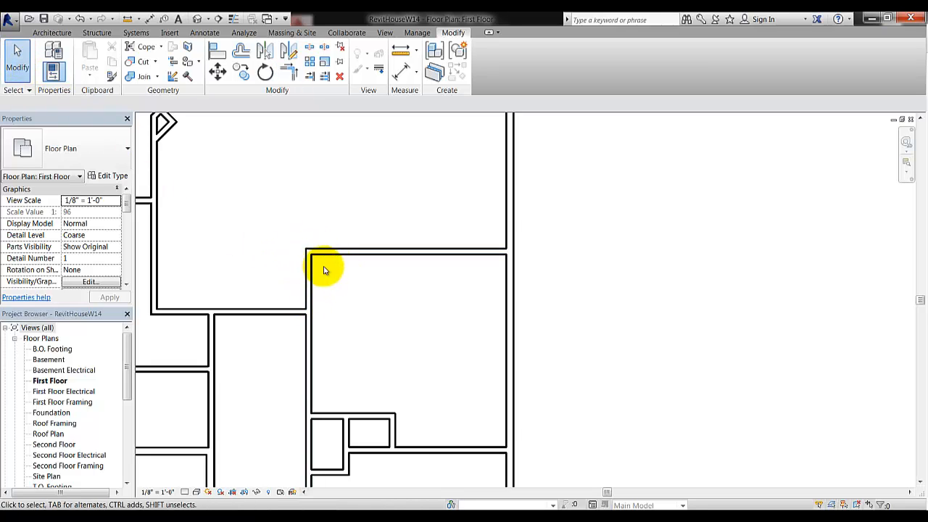
pyautogui.scroll(2, 275, 259)
pyautogui.scroll(2, 274, 258)
pyautogui.moveTo(442, 288); pyautogui.dragTo(379, 279, button='middle')
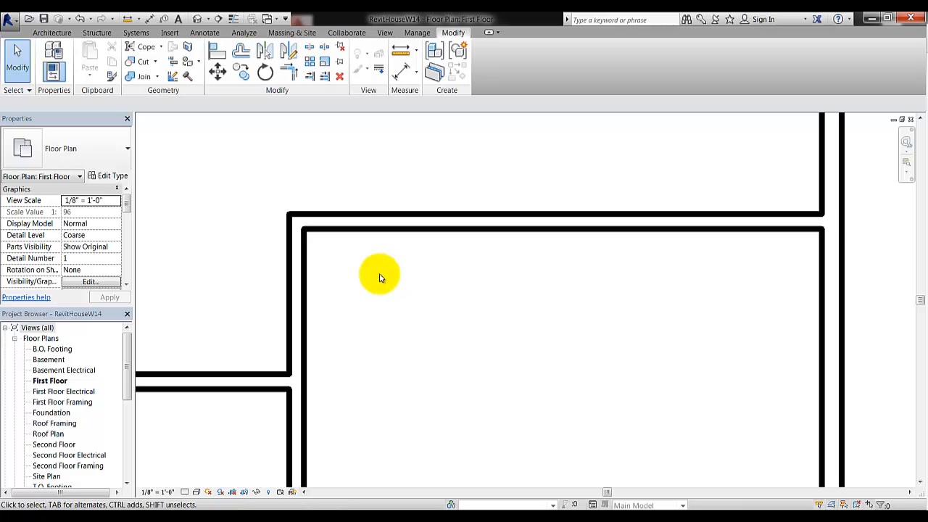
pyautogui.click(305, 416)
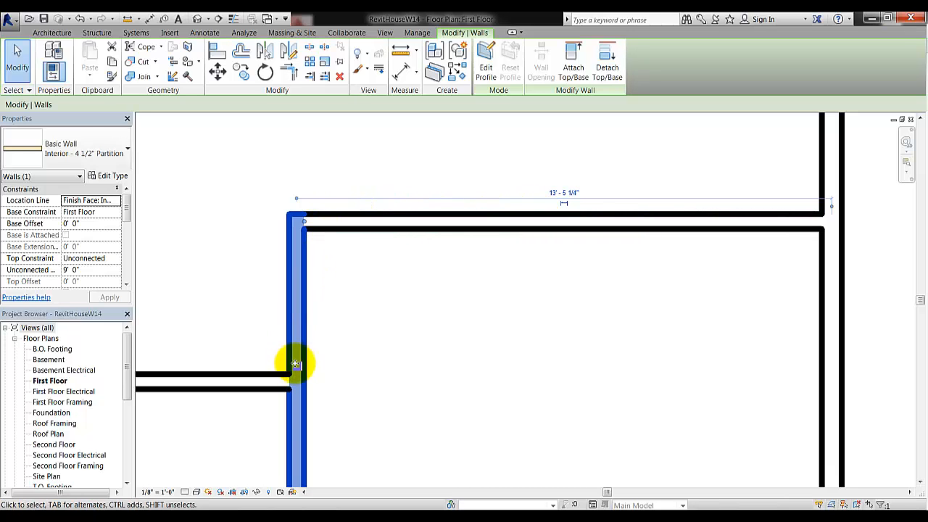
# Split the left partition at the horizontal wall junction and select its upper 3'-10" segment
pyautogui.scroll(2, 292, 394)
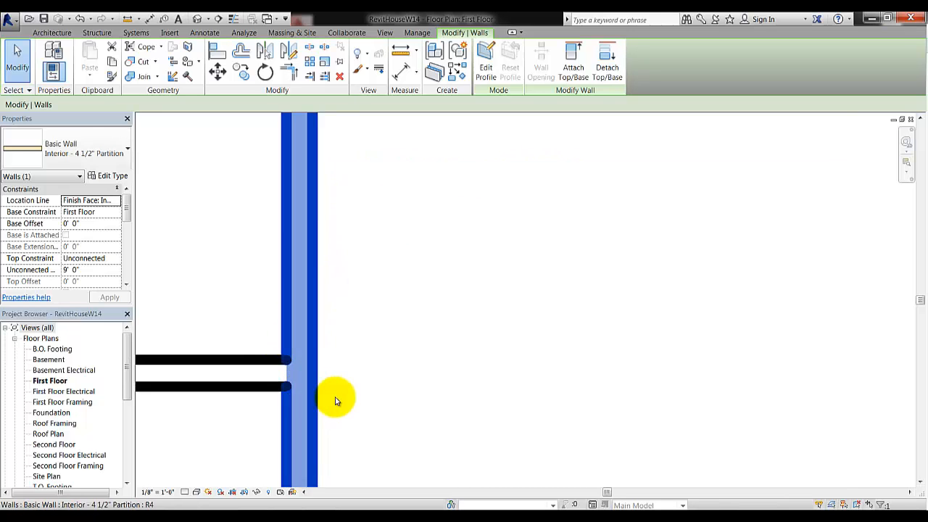
pyautogui.moveTo(335, 400); pyautogui.dragTo(394, 401, button='middle')
pyautogui.scroll(-1, 393, 404)
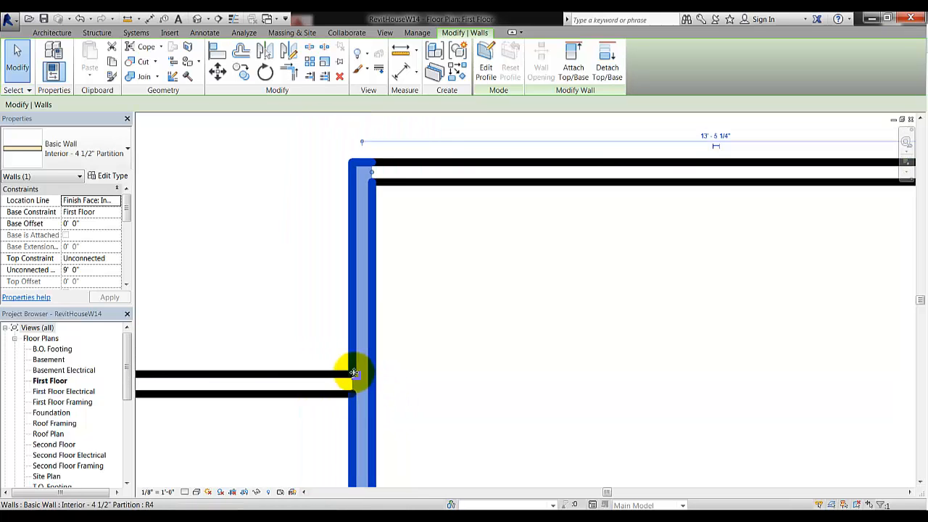
pyautogui.click(309, 48)
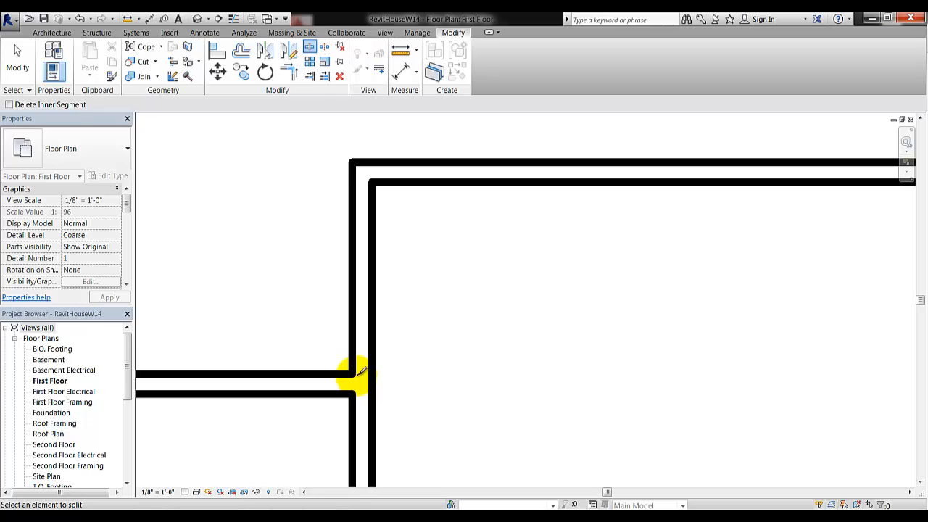
pyautogui.click(364, 373)
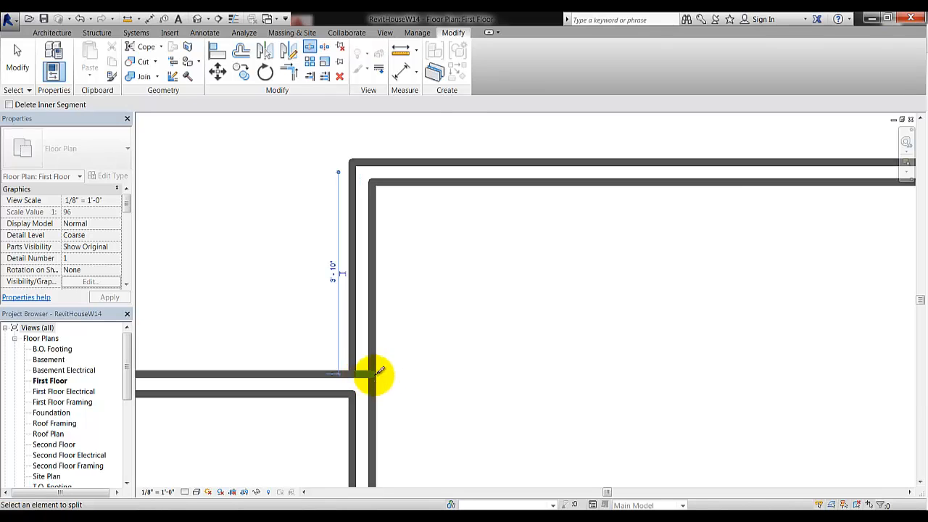
pyautogui.press('Escape')
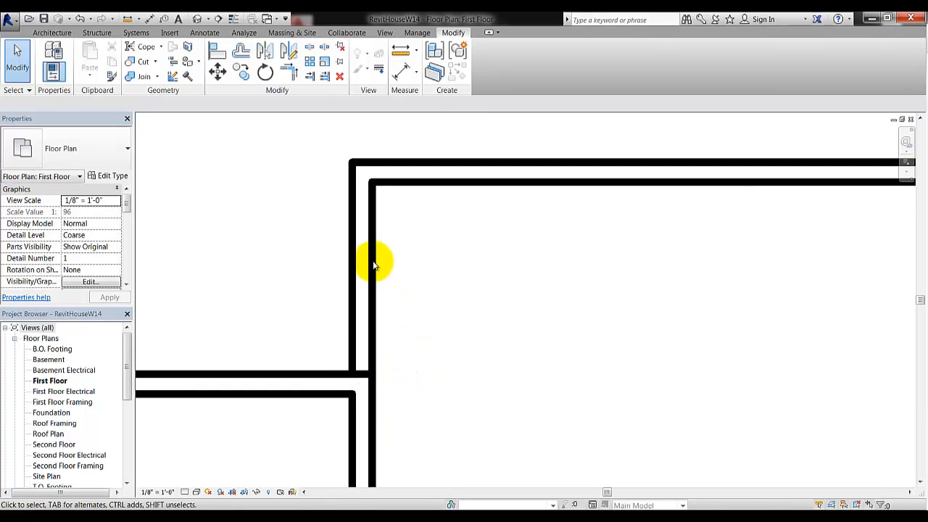
pyautogui.click(371, 255)
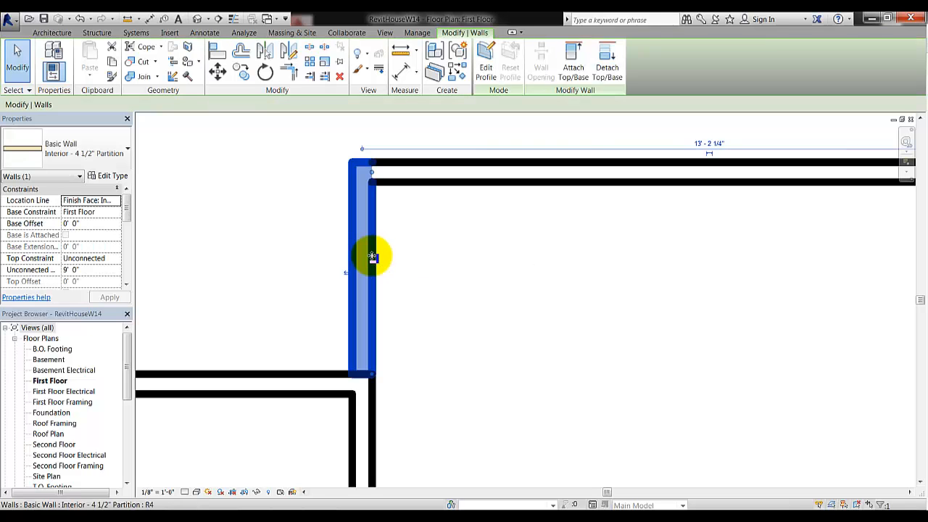
# Change the upper segment's Unconnected Height from 9' 0" to 3' 6" and apply
pyautogui.click(87, 266)
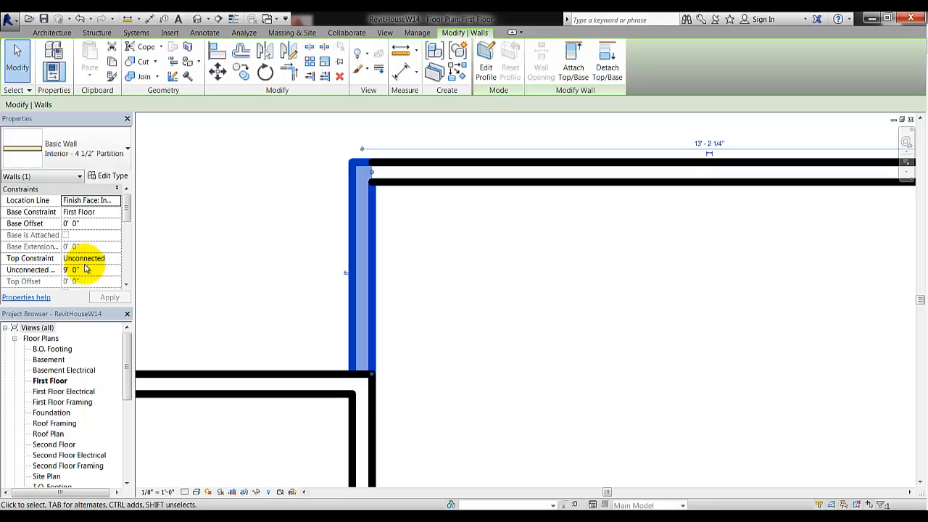
pyautogui.click(78, 271)
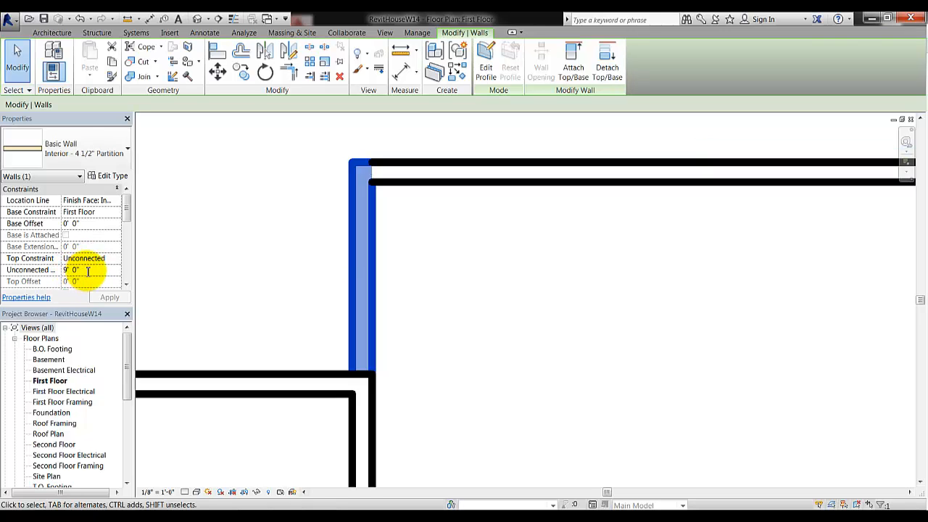
pyautogui.moveTo(87, 271); pyautogui.dragTo(42, 272)
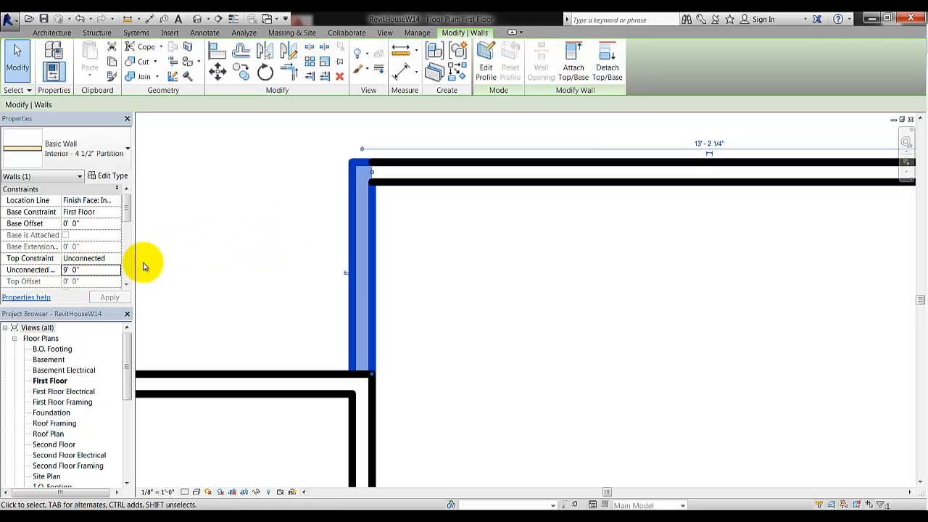
pyautogui.click(87, 272)
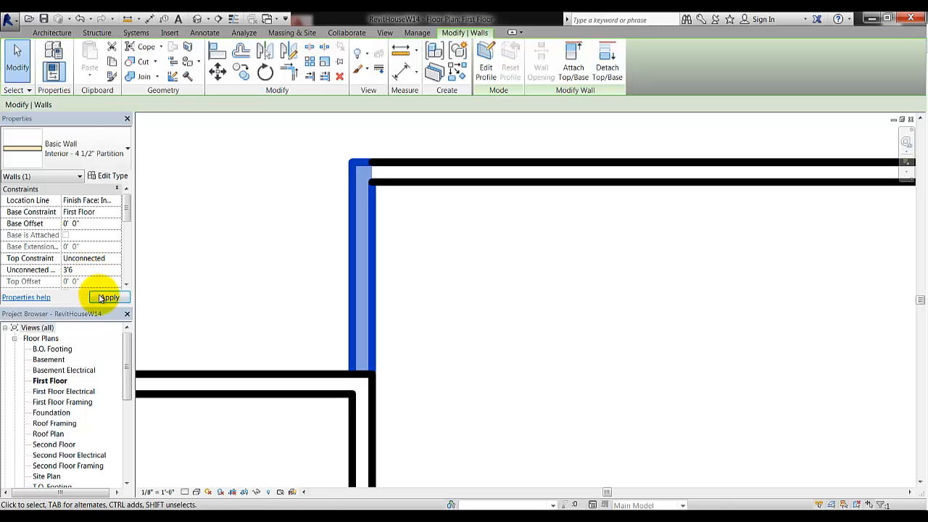
pyautogui.click(105, 298)
pyautogui.click(283, 268)
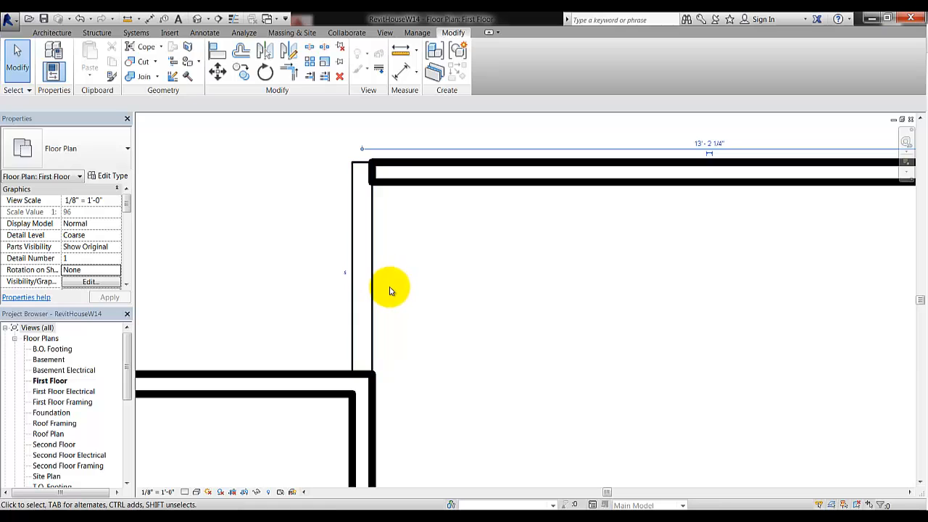
pyautogui.scroll(-4, 414, 275)
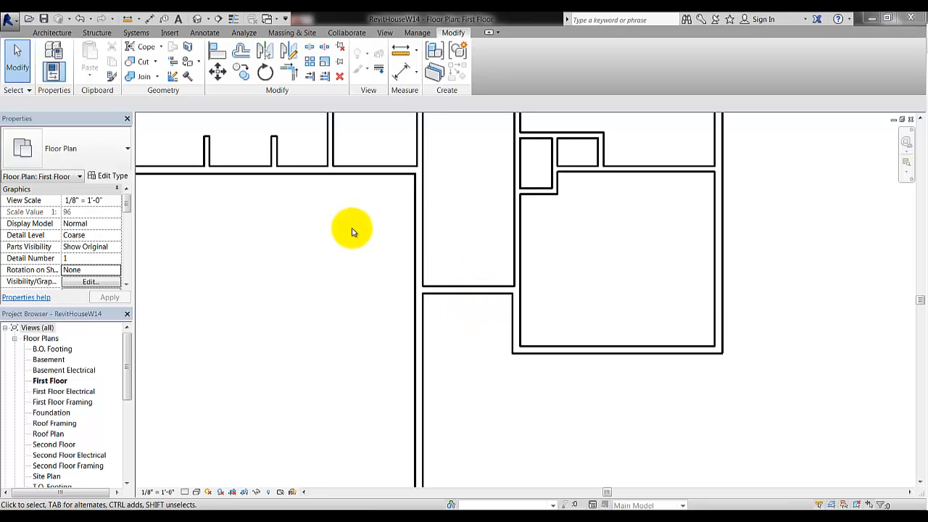
# Start the Door tool and scroll the Type Selector to Single-Raised Panel with Sidelights 36" x 80"
pyautogui.click(53, 36)
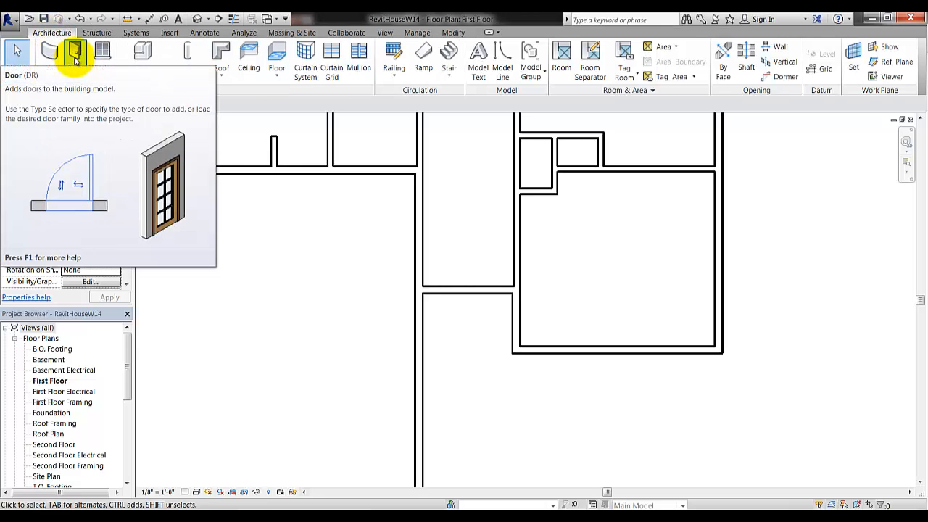
pyautogui.click(76, 60)
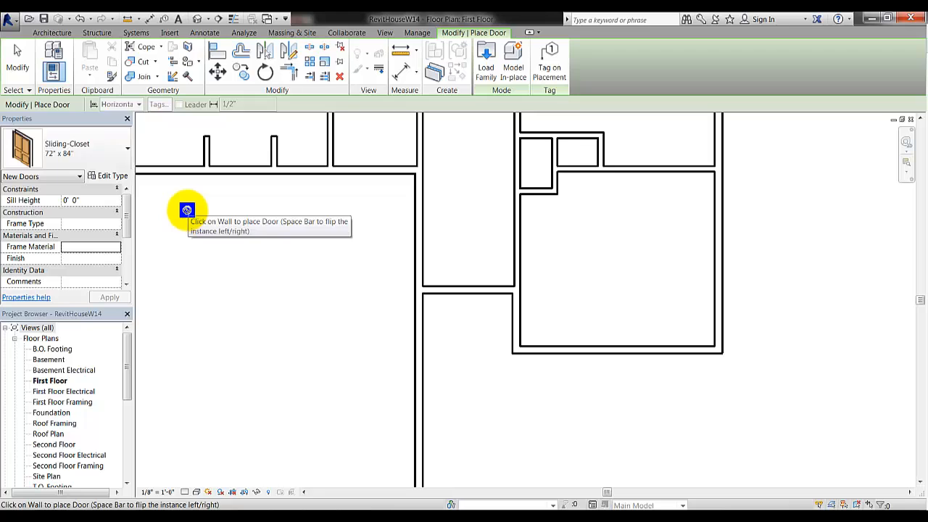
pyautogui.click(109, 150)
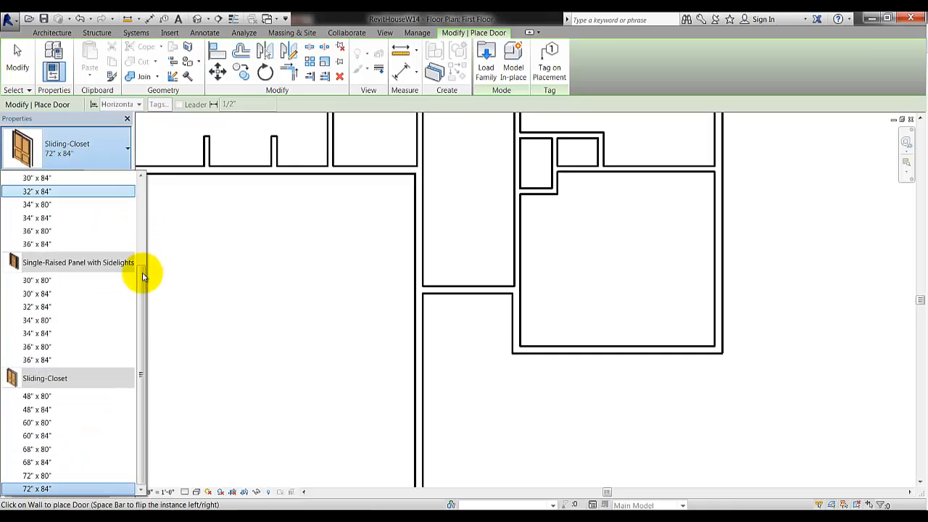
pyautogui.moveTo(142, 276); pyautogui.dragTo(139, 313)
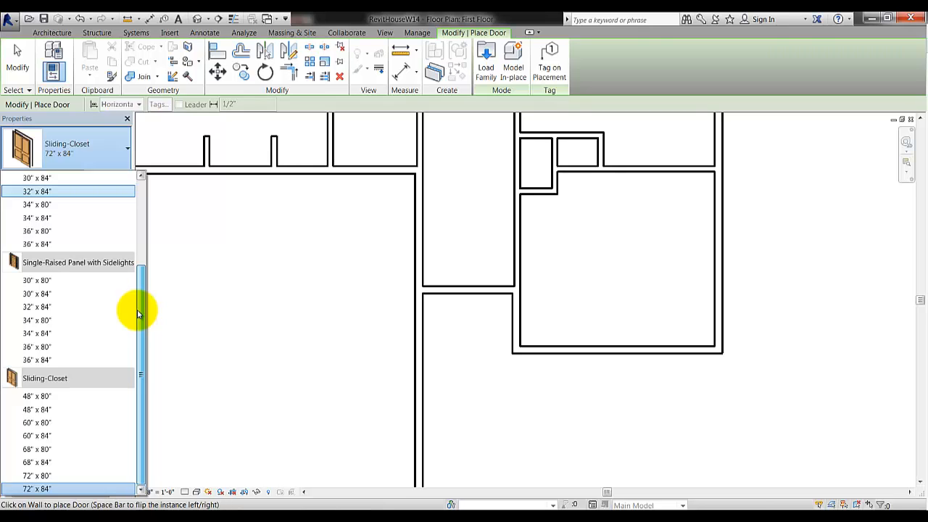
pyautogui.moveTo(138, 319); pyautogui.dragTo(141, 193)
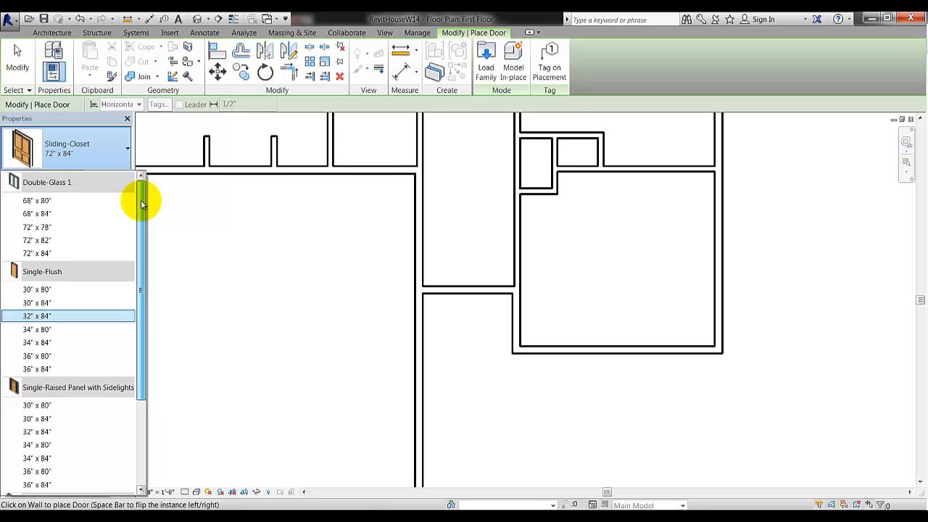
pyautogui.moveTo(141, 211); pyautogui.dragTo(136, 313)
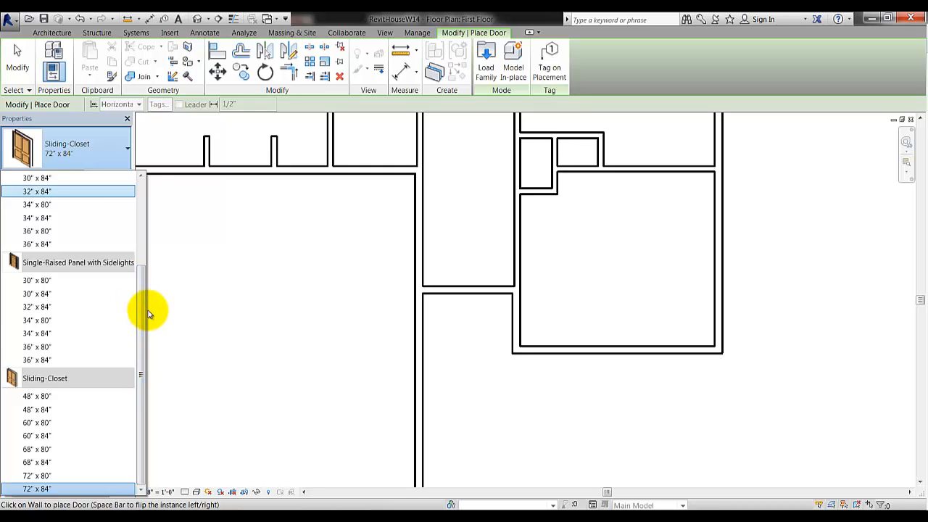
pyautogui.moveTo(91, 265)
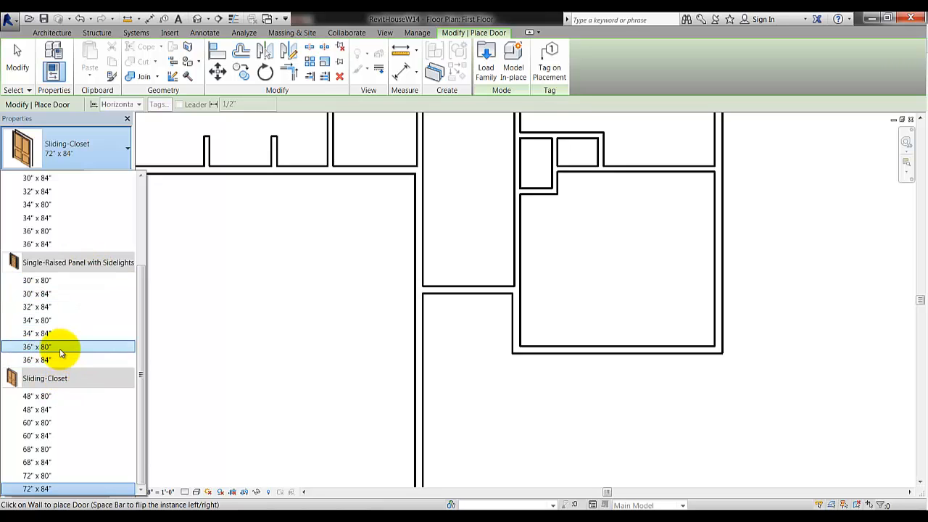
pyautogui.moveTo(61, 353)
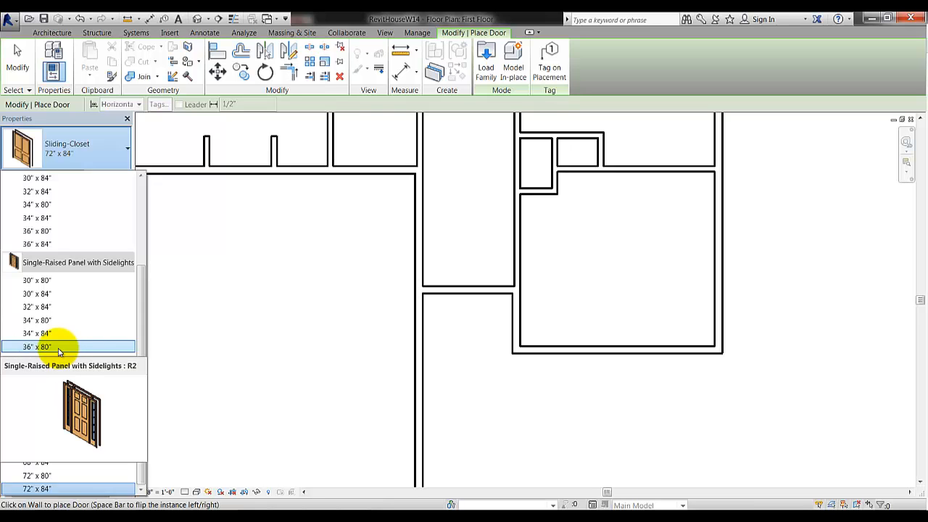
# Place a Single-Raised Panel with Sidelights 36" x 80" door, hinged left and swinging upward
pyautogui.click(59, 347)
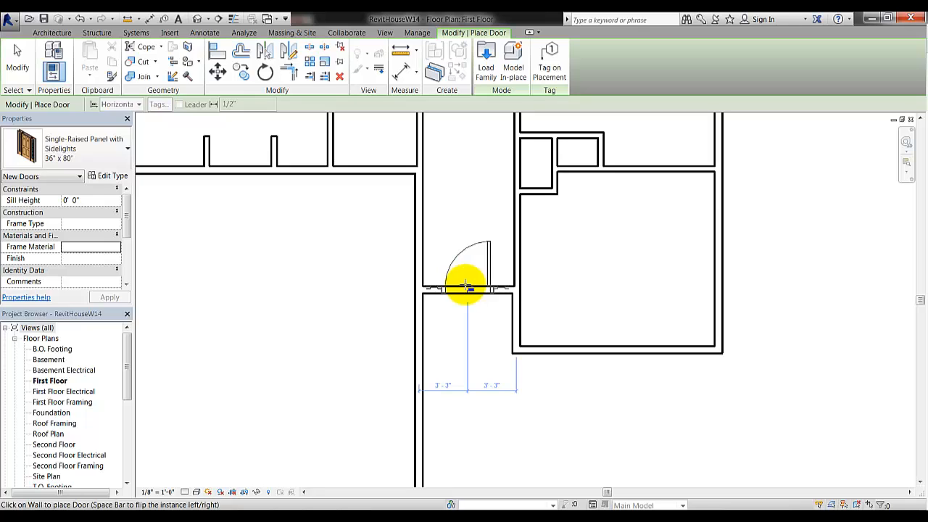
pyautogui.click(468, 287)
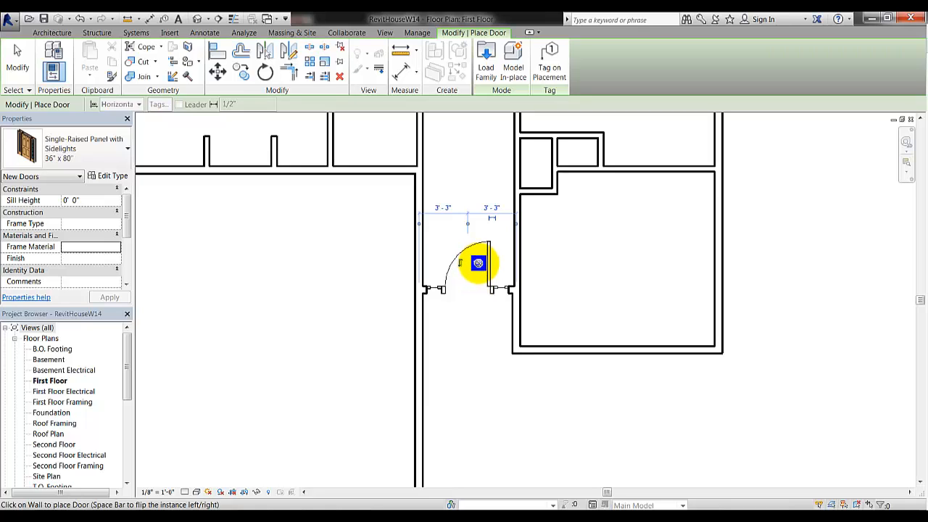
pyautogui.press('space')
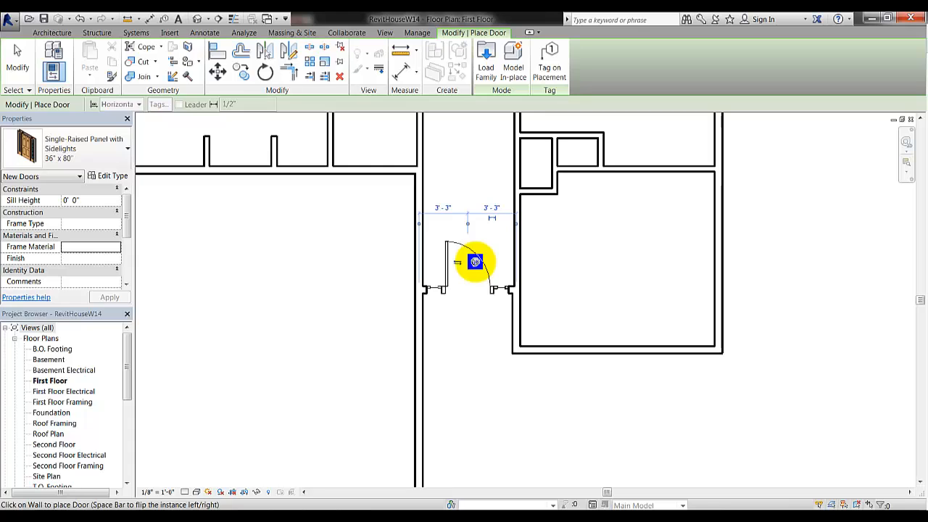
pyautogui.press('space')
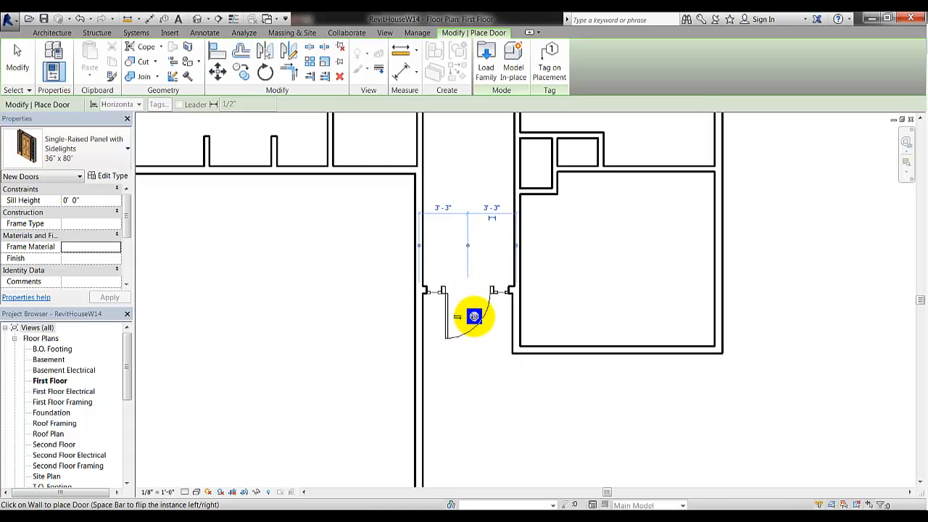
pyautogui.press('space')
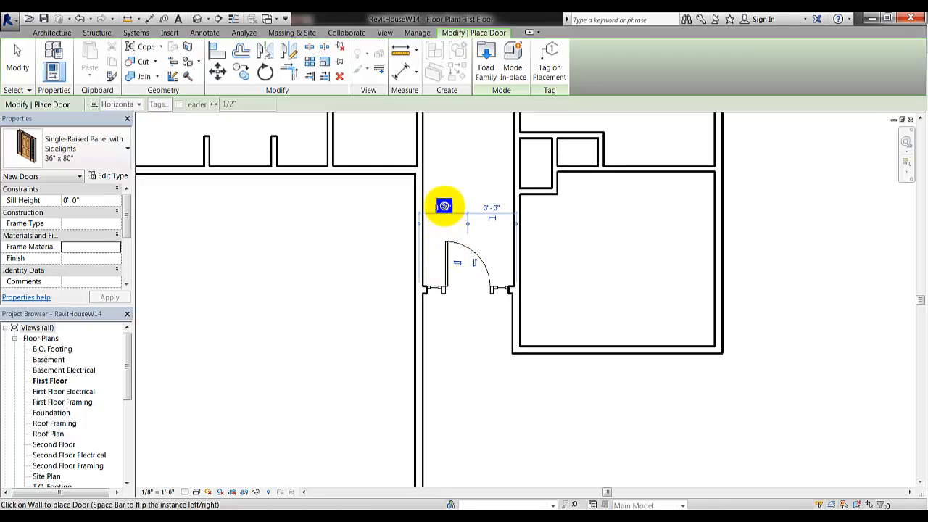
# Edit the door's temporary dimension so it sits 3'-3" from each side of the wall
pyautogui.click(443, 209)
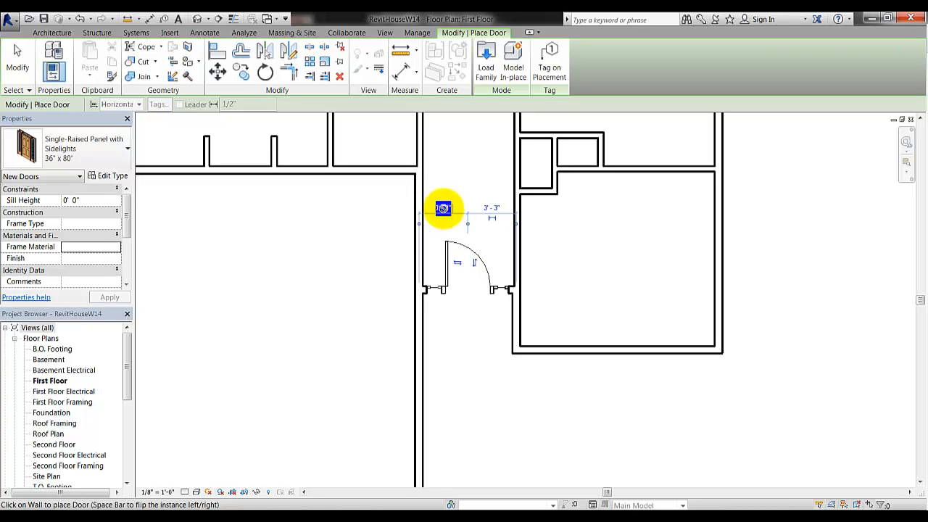
pyautogui.click(444, 209)
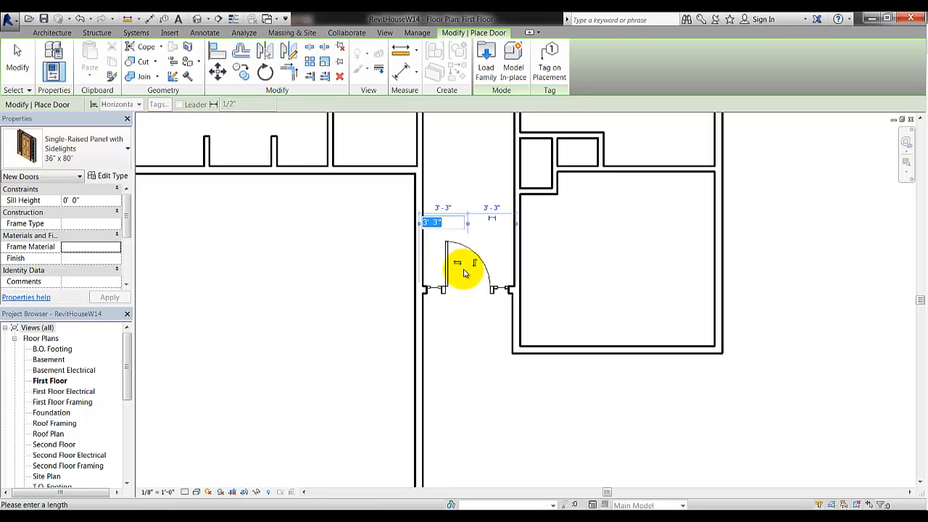
pyautogui.write("3'1")
pyautogui.press('Return')
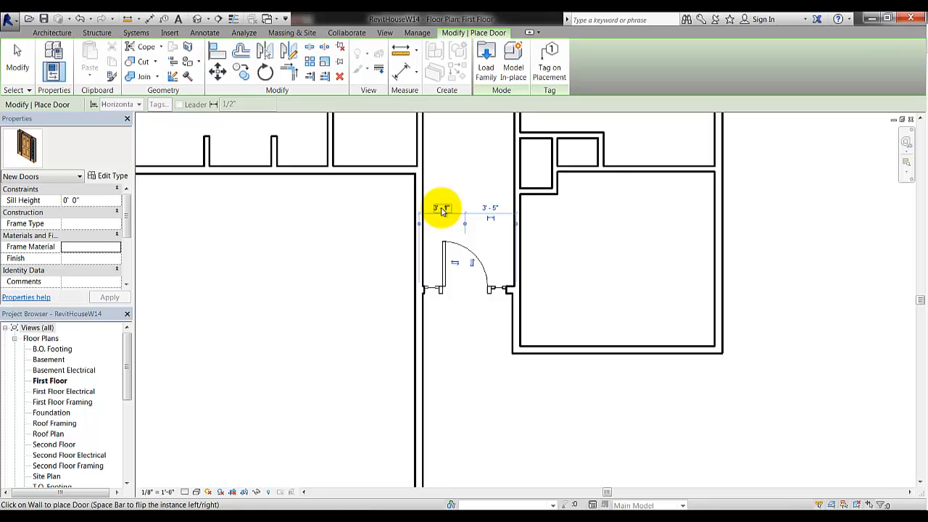
pyautogui.click(442, 209)
pyautogui.write("3'3")
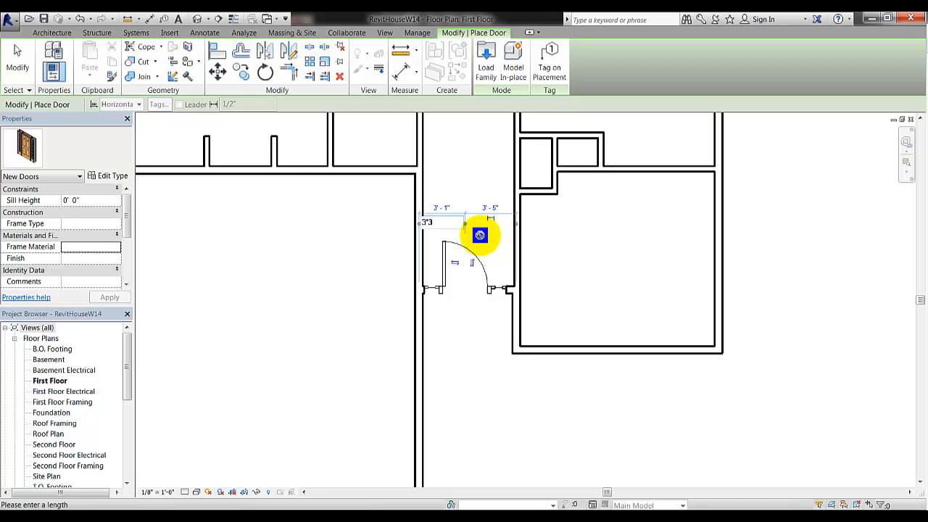
pyautogui.press('Return')
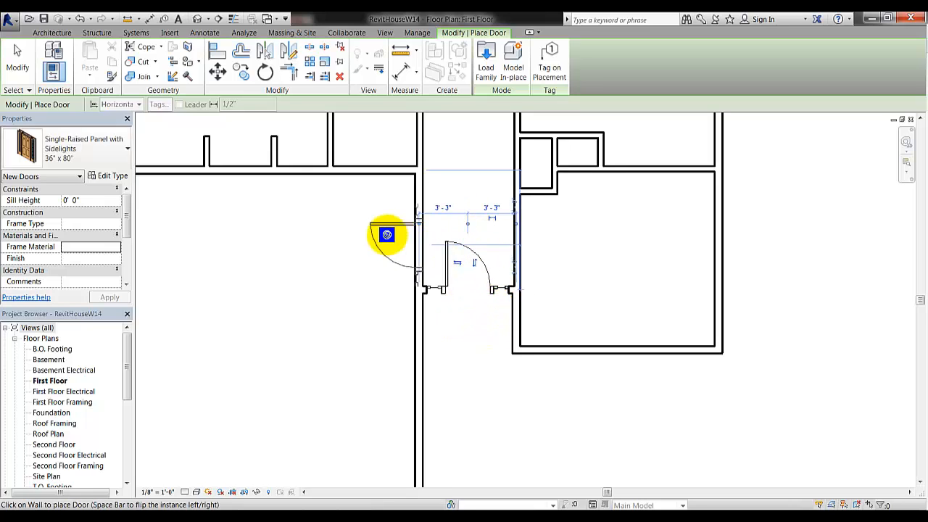
# Pan to the upper-left rooms and scroll the door Type Selector toward Single-Flush 36" x 80"
pyautogui.moveTo(402, 280); pyautogui.dragTo(456, 380, button='middle')
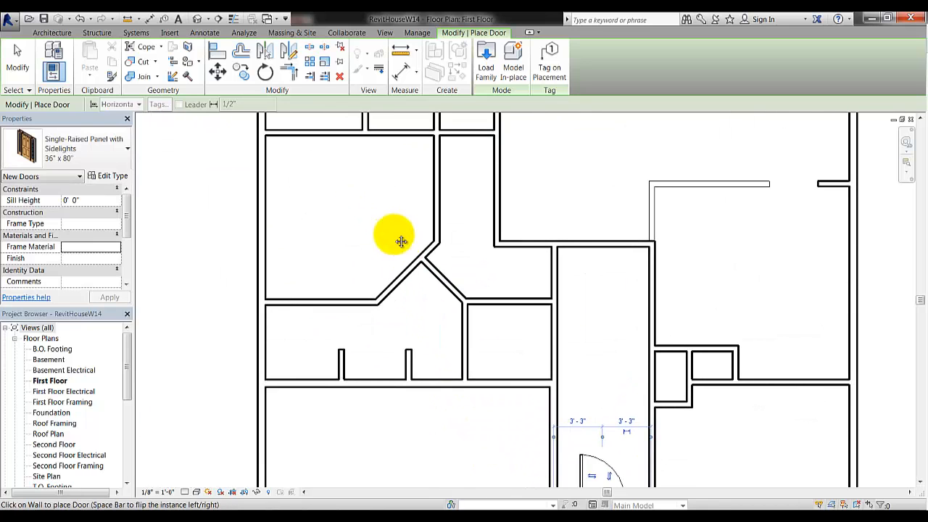
pyautogui.moveTo(398, 240); pyautogui.dragTo(444, 413, button='middle')
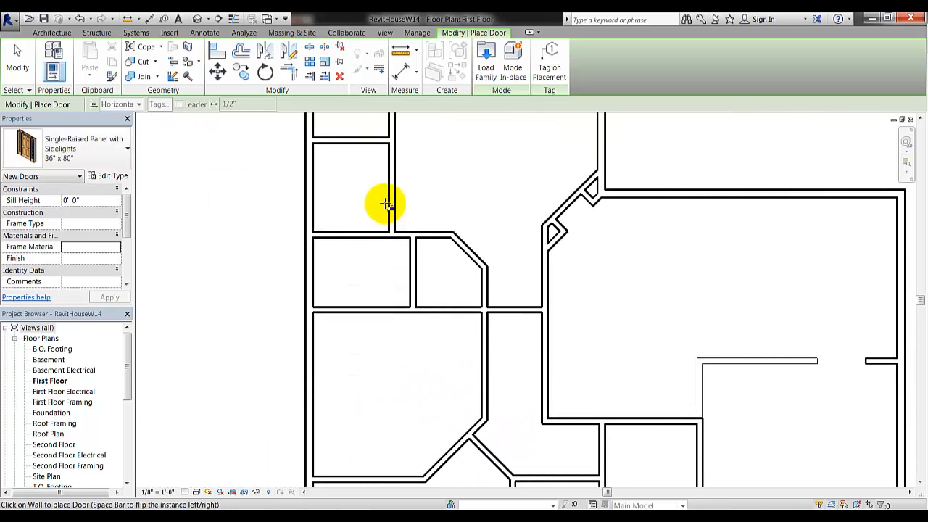
pyautogui.moveTo(377, 185); pyautogui.dragTo(395, 316, button='middle')
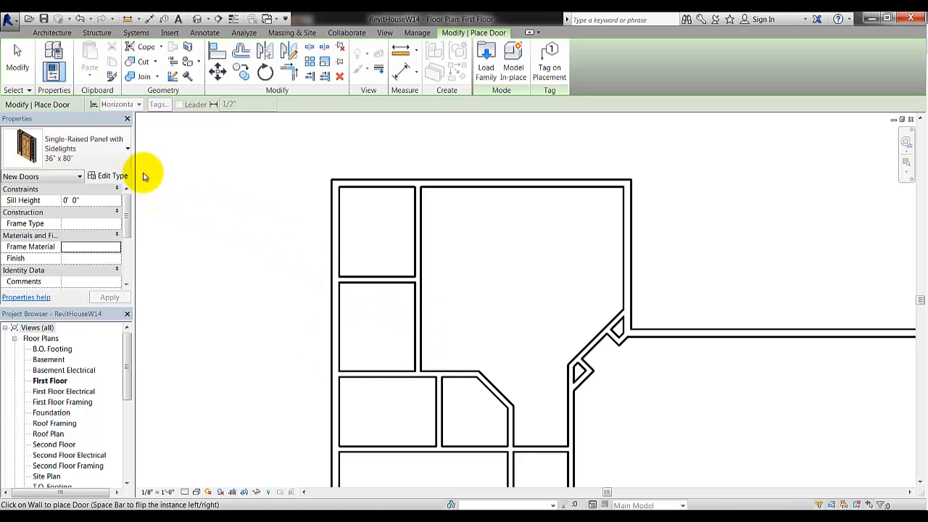
pyautogui.click(119, 147)
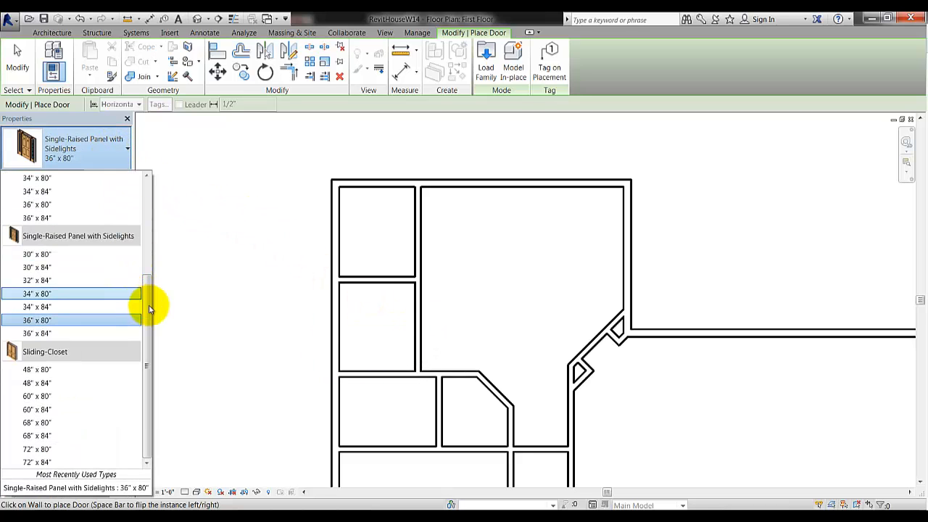
pyautogui.moveTo(150, 300); pyautogui.dragTo(147, 223)
pyautogui.moveTo(72, 249)
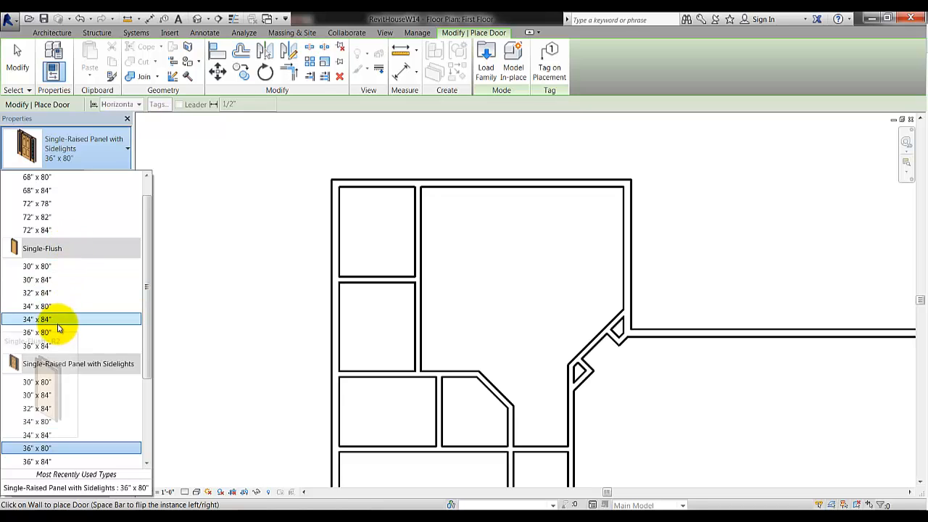
pyautogui.moveTo(54, 335)
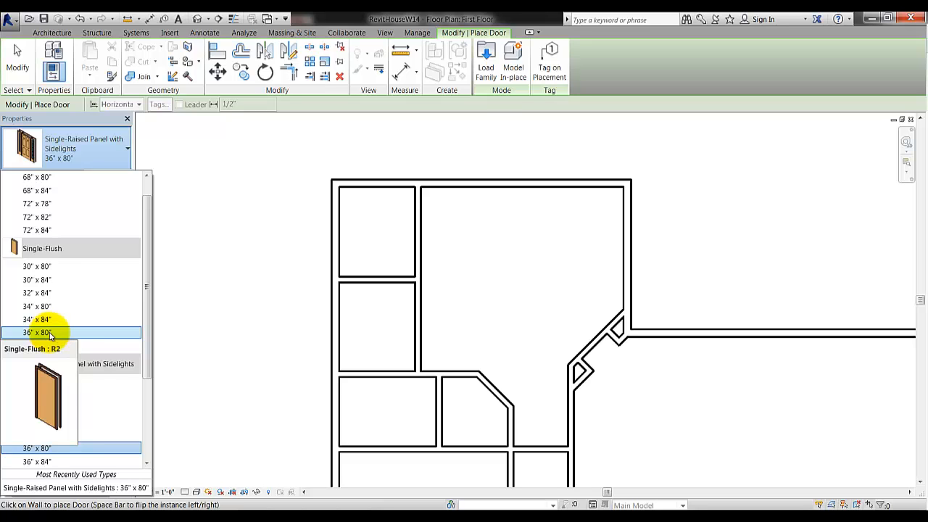
# Place a Single-Flush 36" x 80" door in the vertical partition wall
pyautogui.click(47, 333)
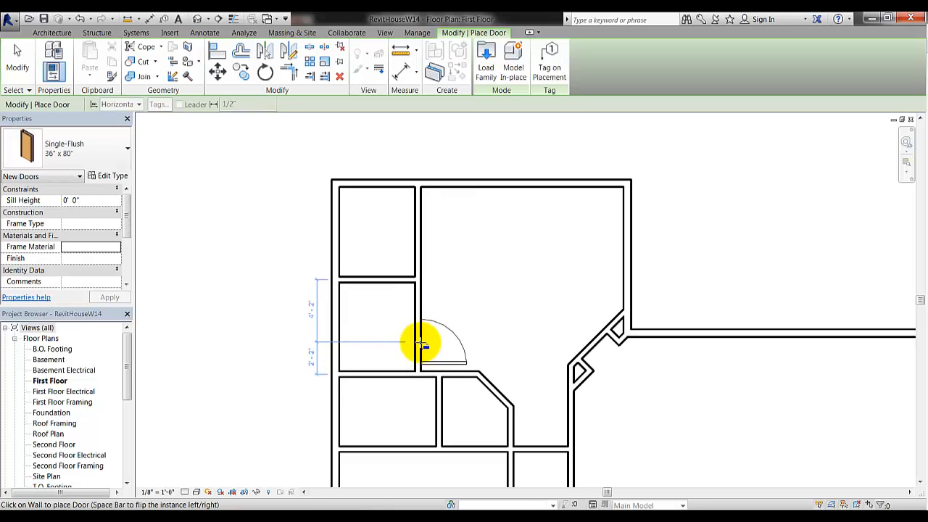
pyautogui.click(422, 345)
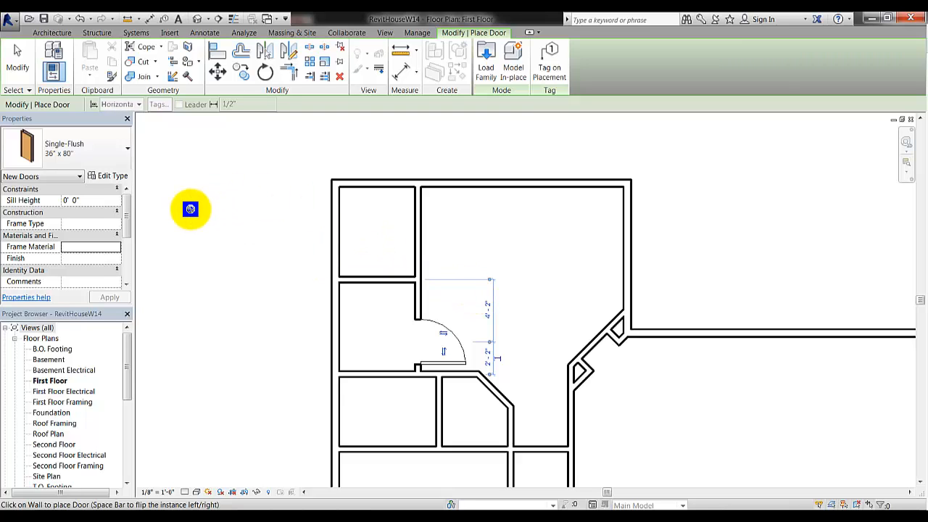
pyautogui.click(17, 62)
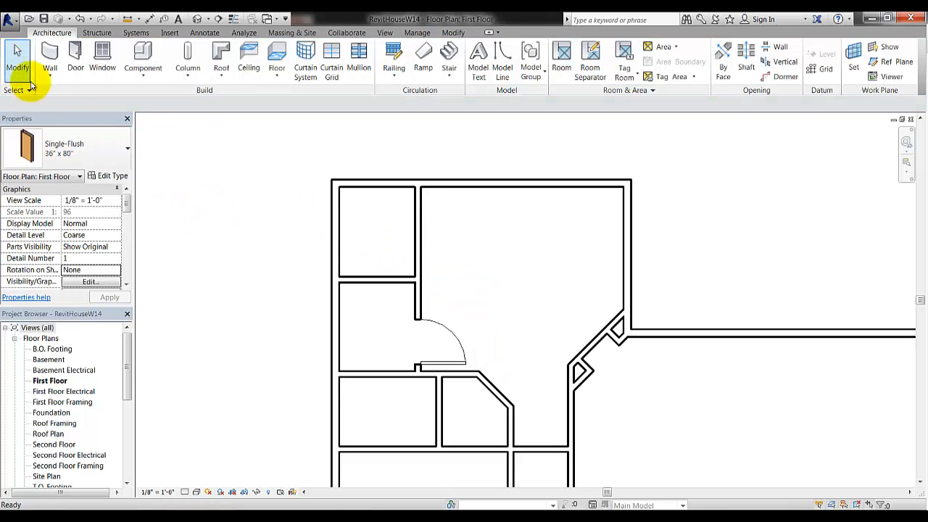
# Nudge the door along the wall to sit 4'-2" from the top, 2'-2" above the wall below
pyautogui.click(425, 326)
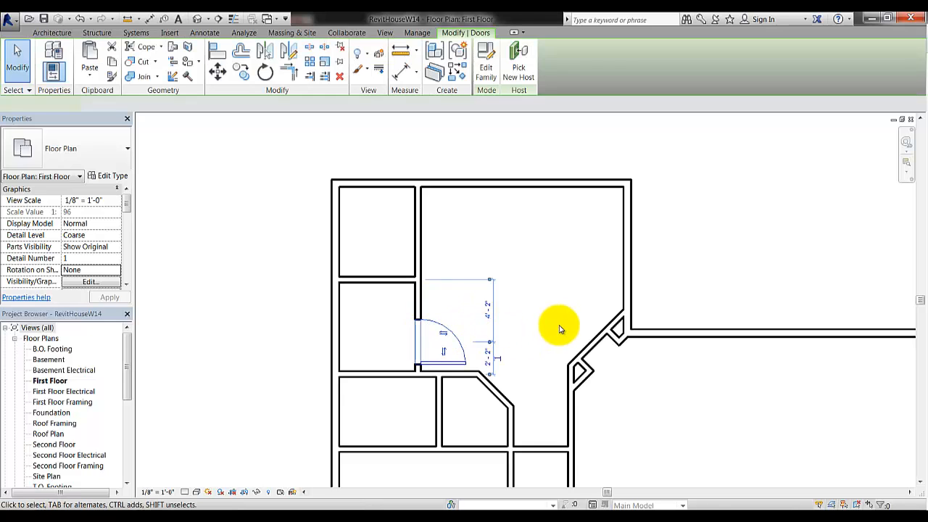
pyautogui.click(487, 309)
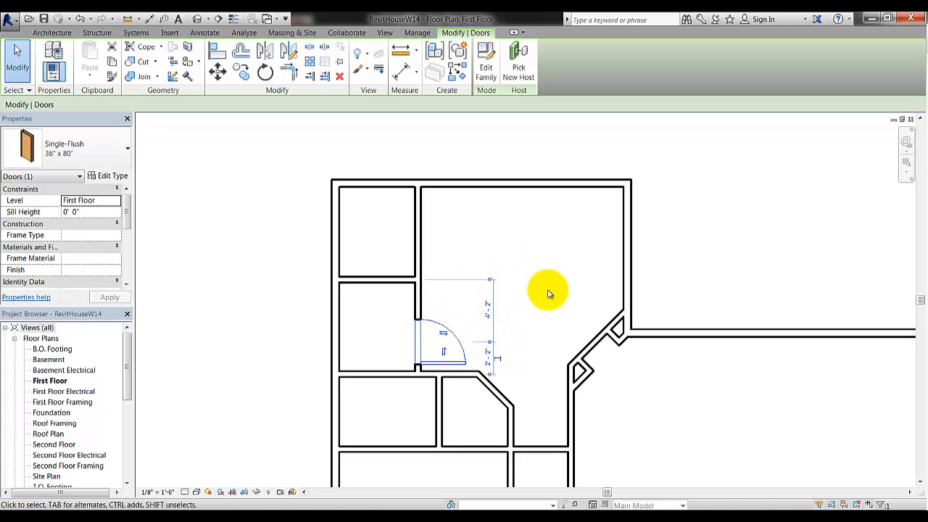
pyautogui.press('Down')
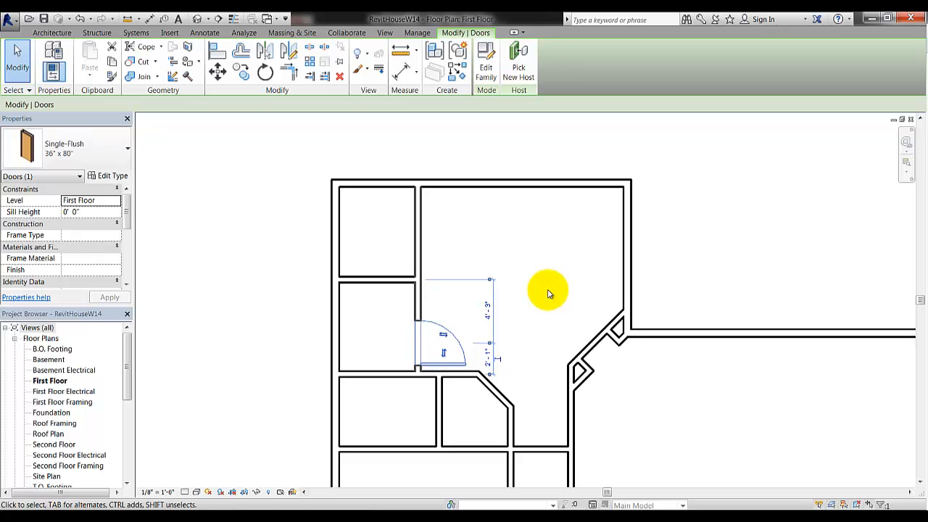
pyautogui.press('Up')
pyautogui.press('Up')
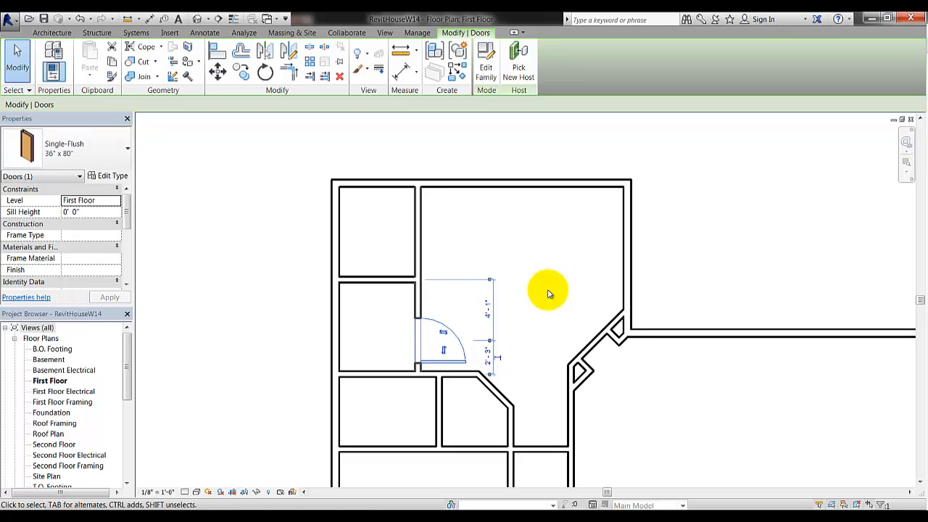
pyautogui.press('Down')
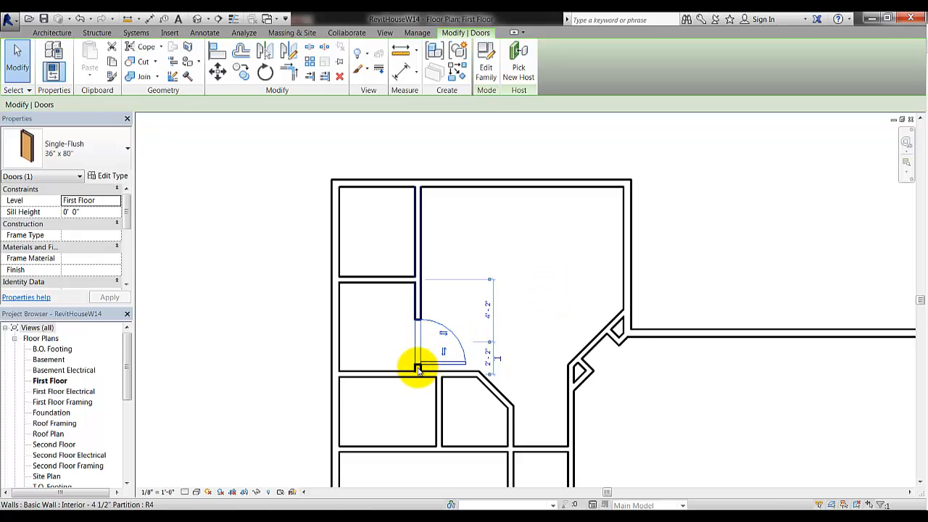
pyautogui.scroll(4, 416, 367)
pyautogui.scroll(2, 428, 357)
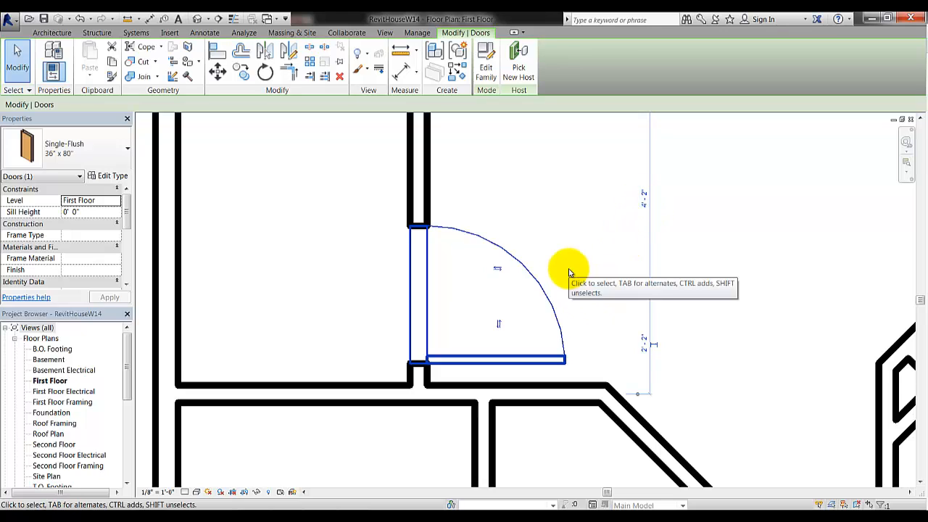
pyautogui.press('Up')
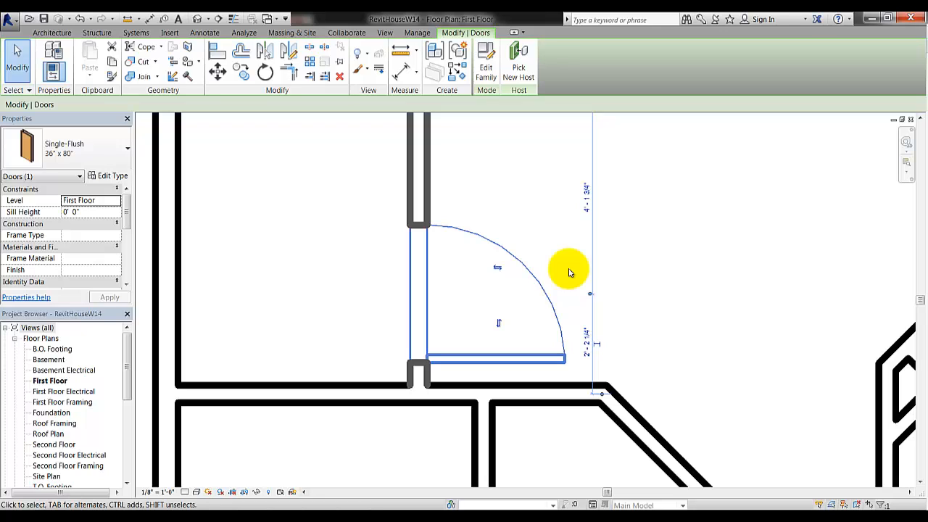
pyautogui.press('Up')
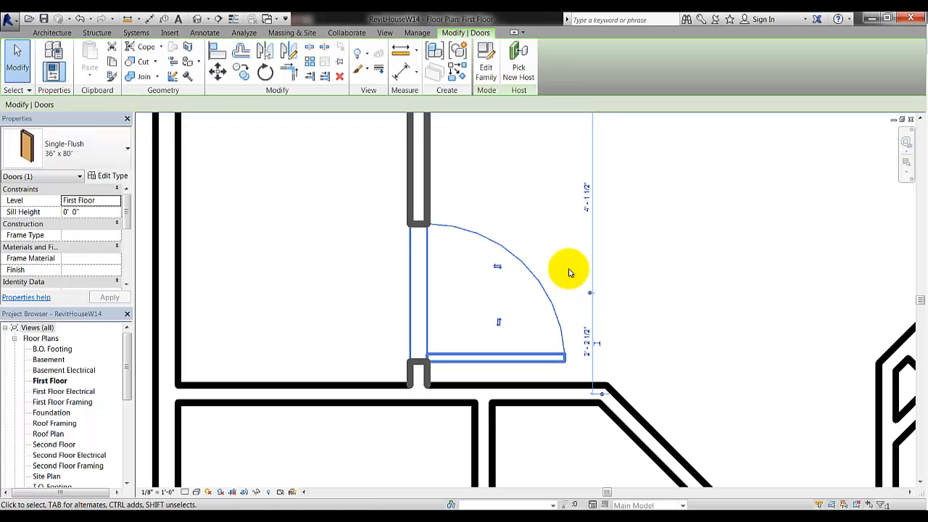
pyautogui.press('Down')
pyautogui.press('Down')
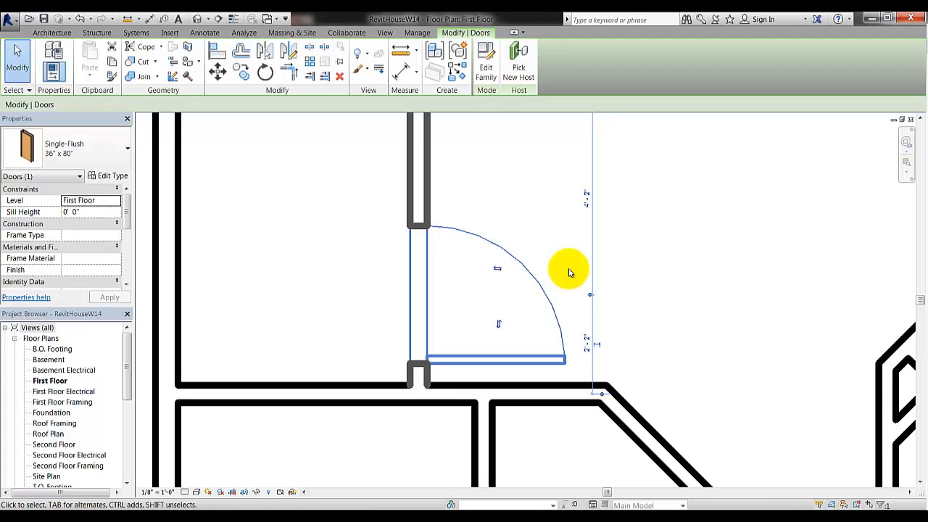
pyautogui.click(507, 244)
# Pan and zoom the First Floor plan to centre on the lower partition walls
pyautogui.scroll(-4, 543, 273)
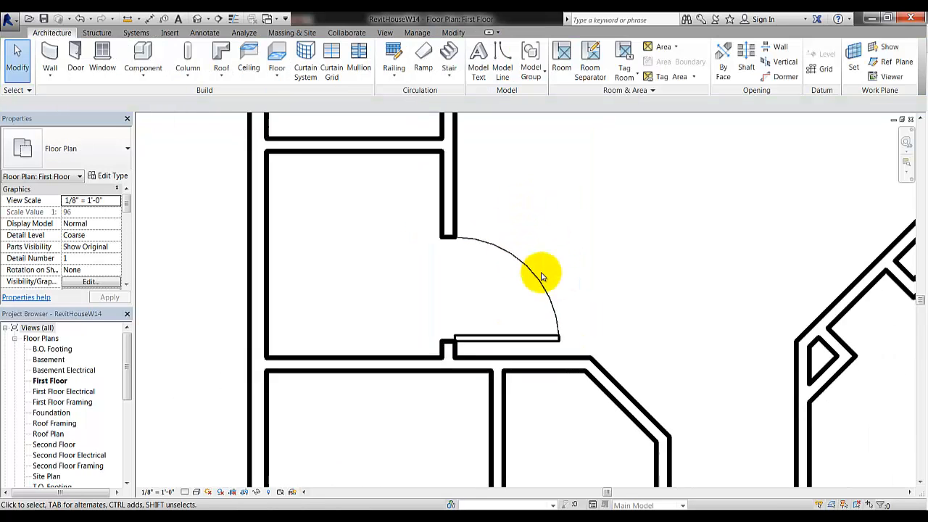
pyautogui.moveTo(557, 242); pyautogui.dragTo(535, 373, button='middle')
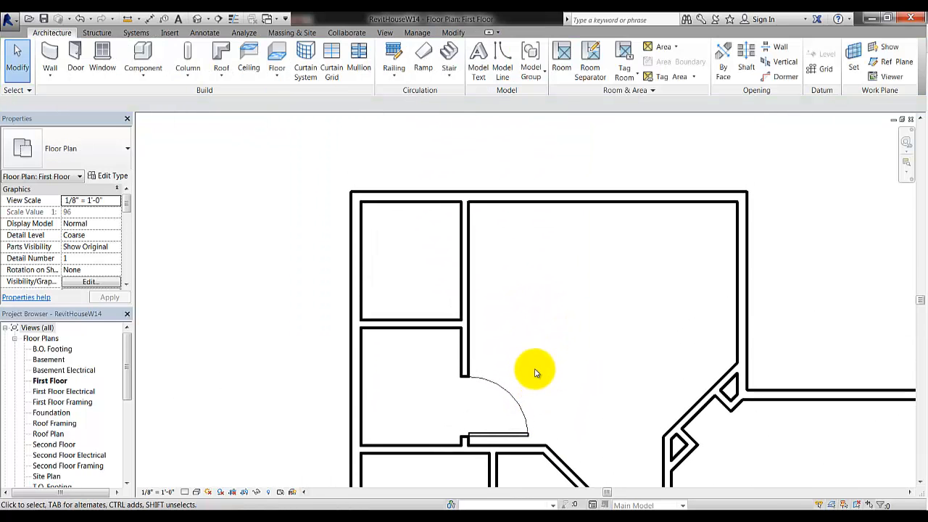
pyautogui.moveTo(601, 464); pyautogui.dragTo(476, 234, button='middle')
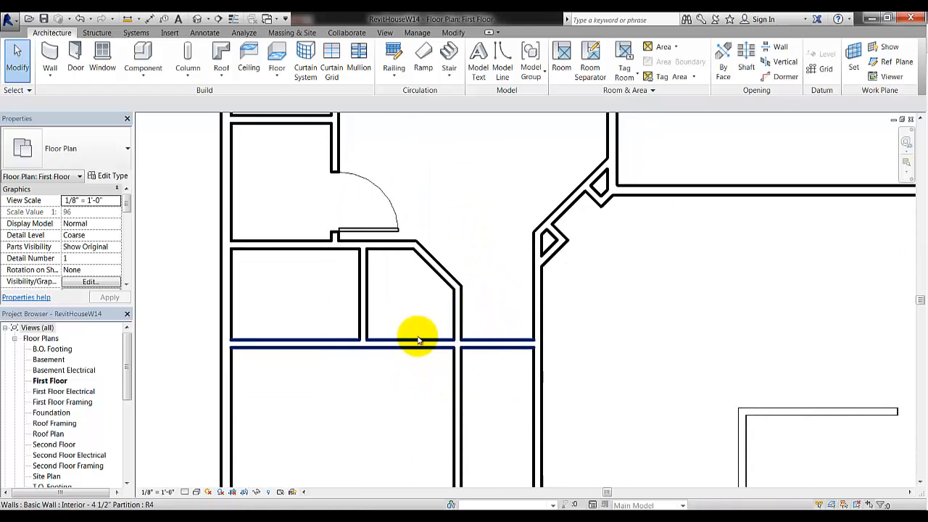
pyautogui.scroll(3, 409, 367)
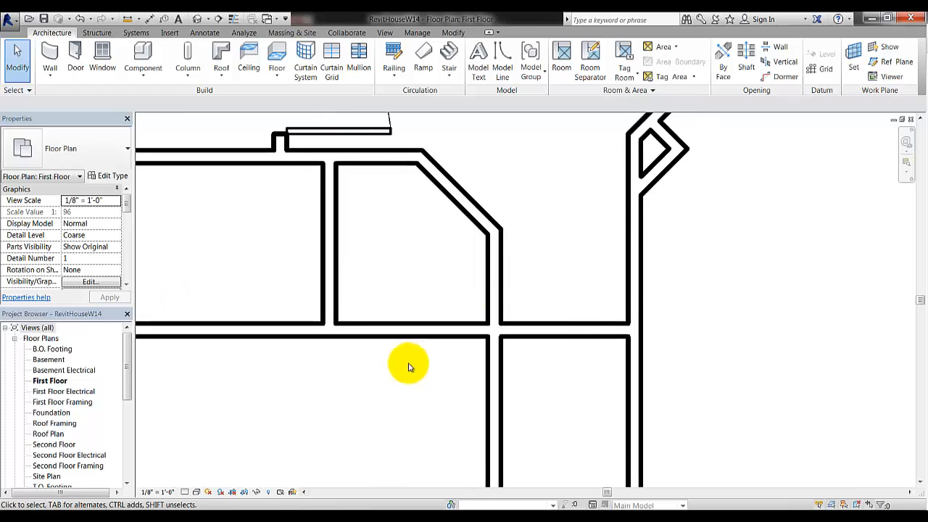
pyautogui.moveTo(430, 385); pyautogui.dragTo(462, 419, button='middle')
pyautogui.scroll(1, 439, 396)
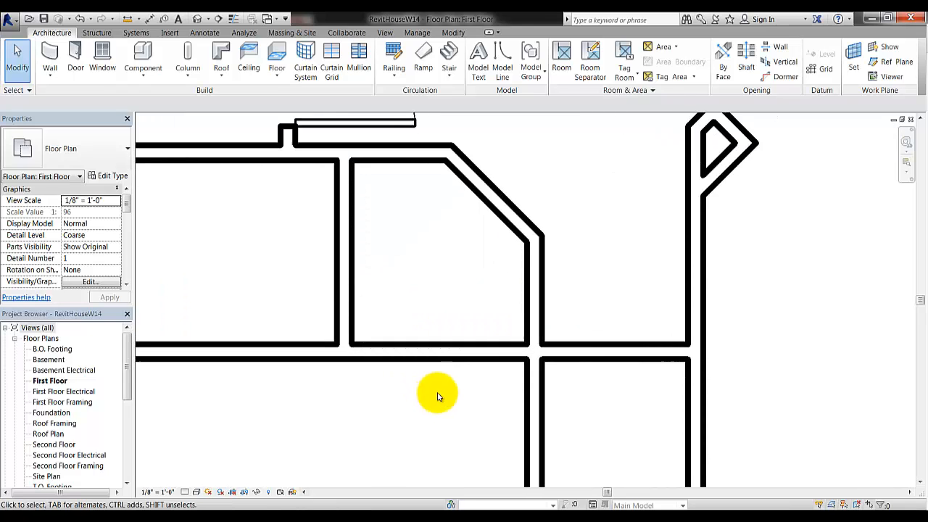
# Start the Door tool and browse the available door types in the type selector
pyautogui.click(76, 56)
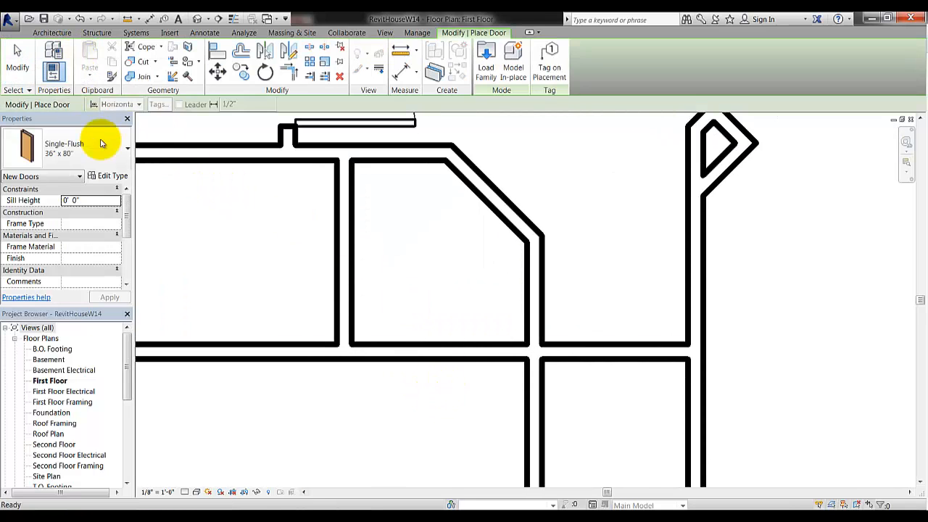
pyautogui.click(124, 148)
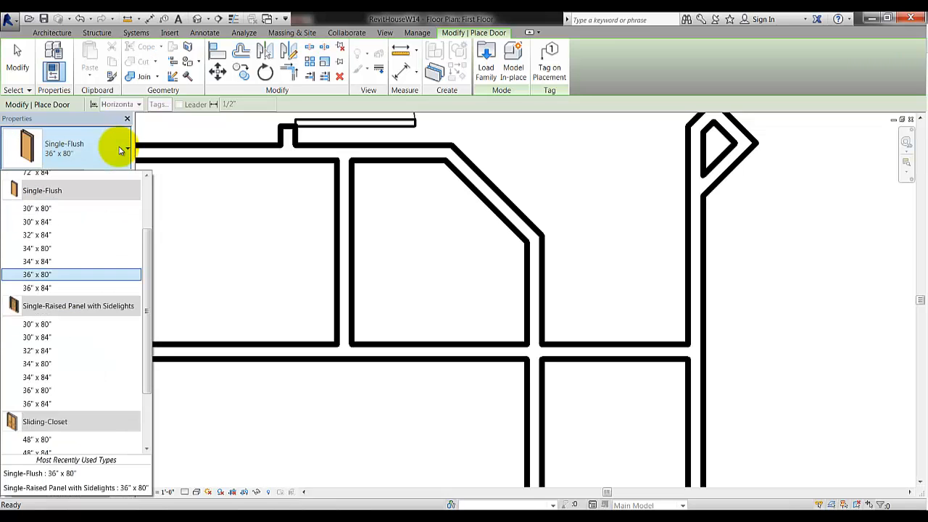
pyautogui.moveTo(148, 313); pyautogui.dragTo(152, 379)
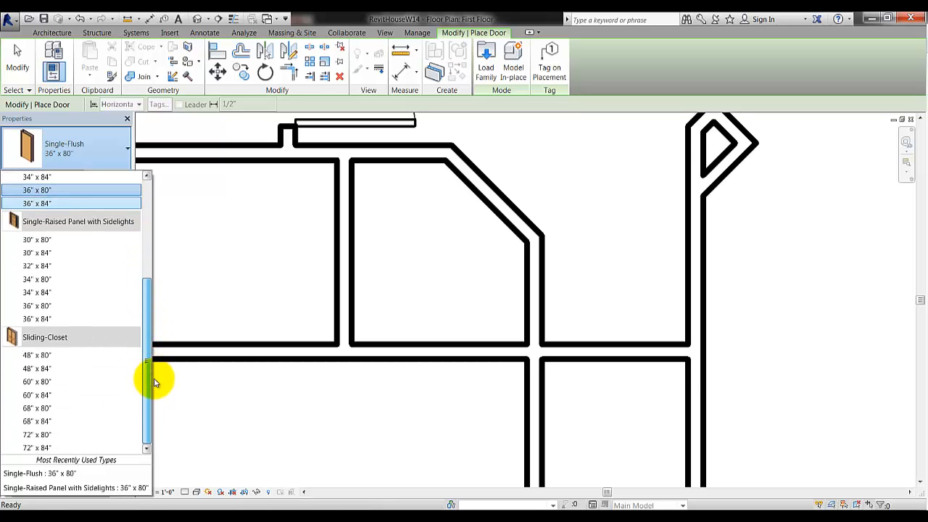
pyautogui.moveTo(153, 382); pyautogui.dragTo(109, 206)
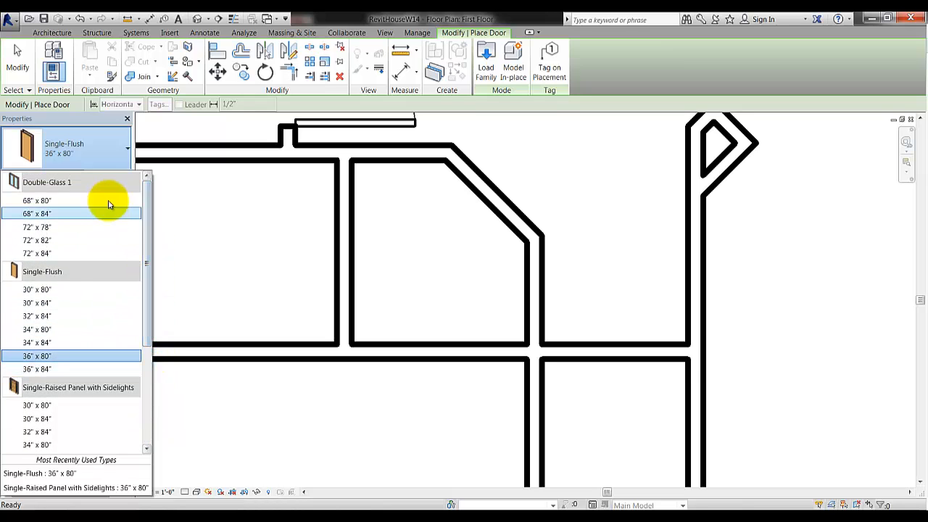
pyautogui.moveTo(108, 202)
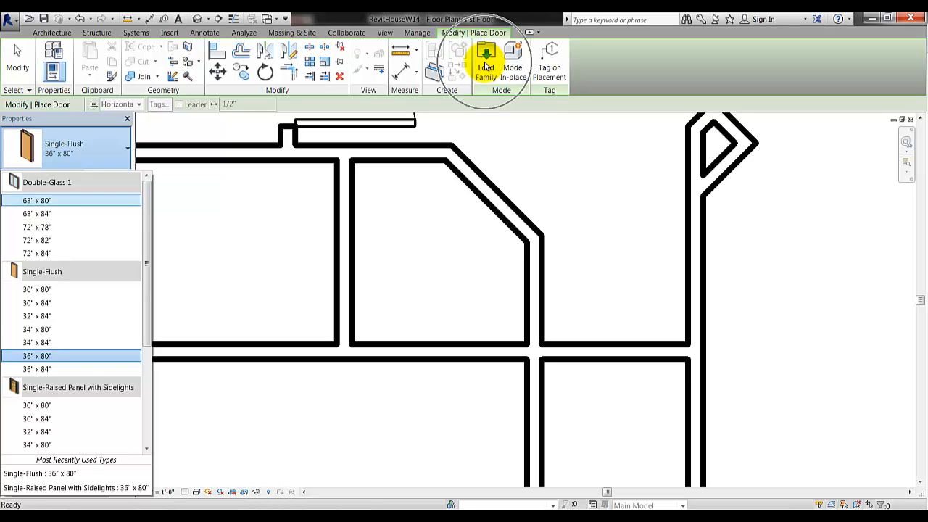
# Load the Bifold-2 Panel family from the library's Doors folder into the project
pyautogui.click(486, 66)
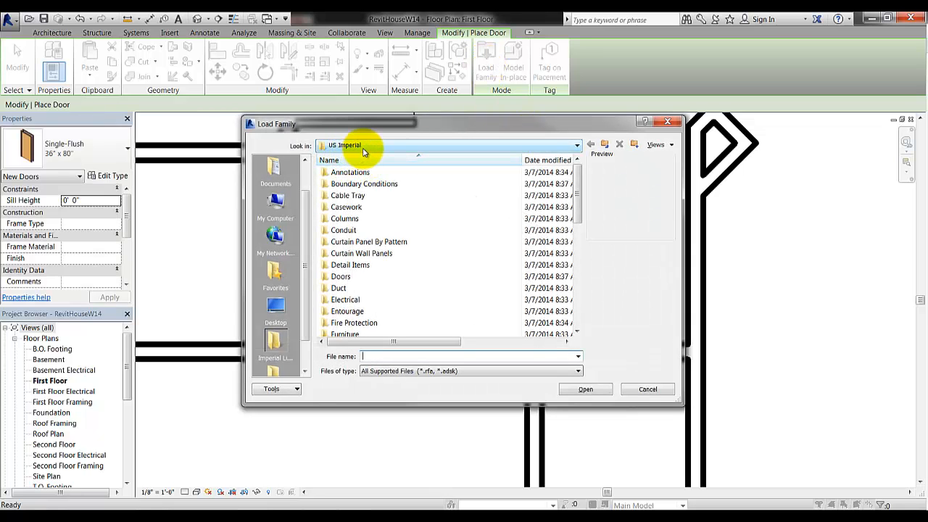
pyautogui.moveTo(578, 176)
pyautogui.mouseDown()
pyautogui.moveTo(580, 294)
pyautogui.moveTo(577, 170)
pyautogui.mouseUp()
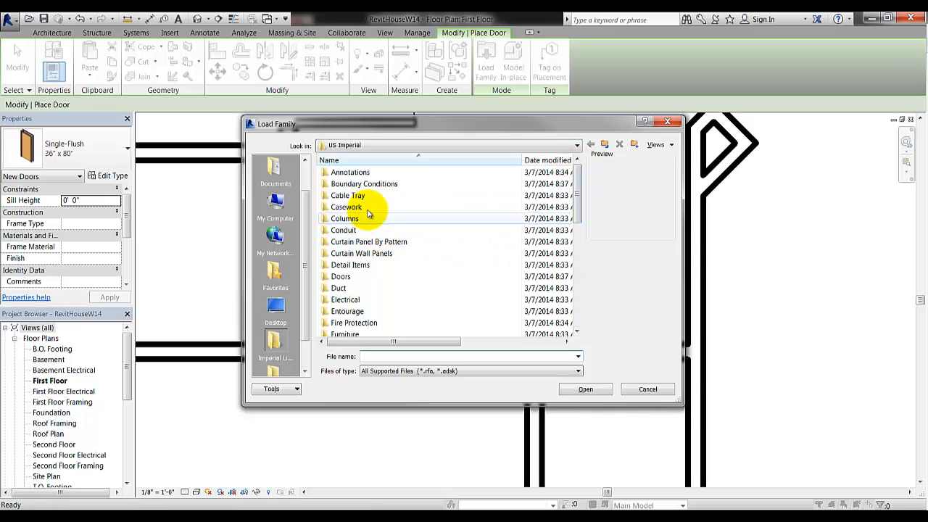
pyautogui.doubleClick(348, 281)
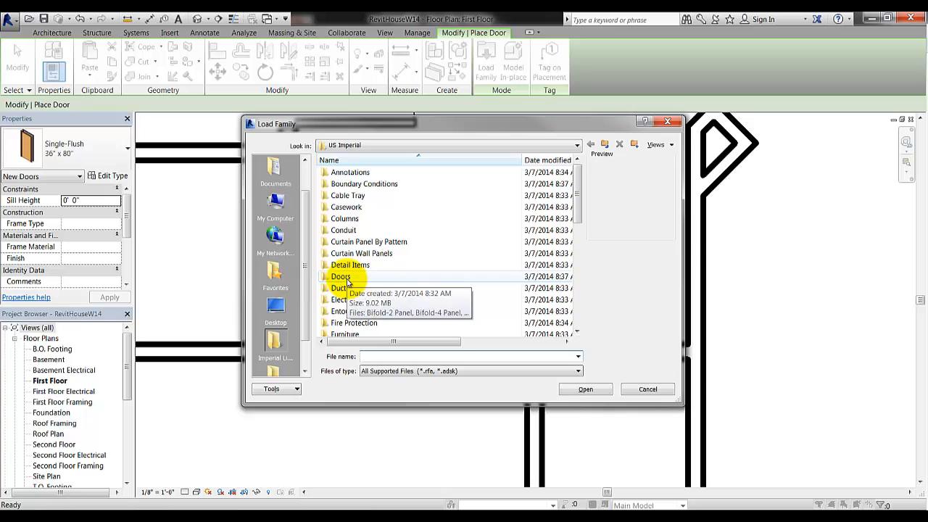
pyautogui.doubleClick(348, 279)
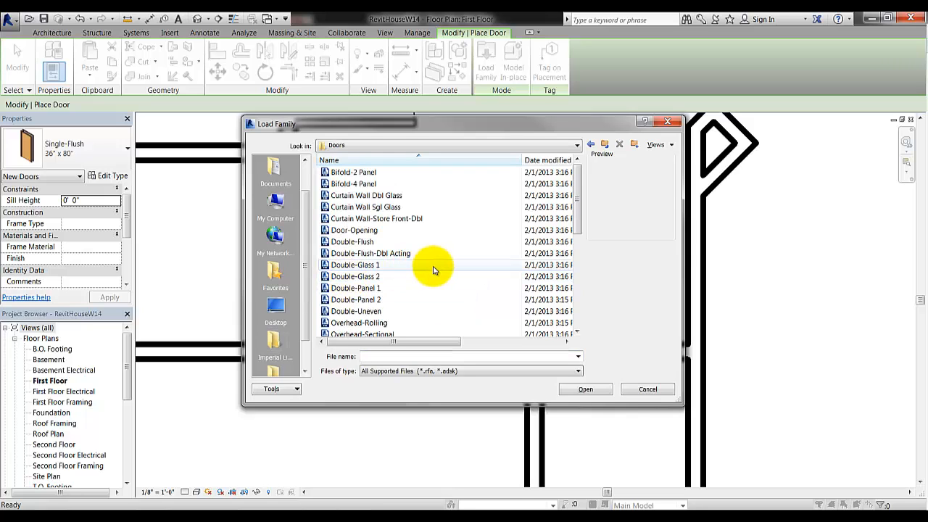
pyautogui.click(375, 173)
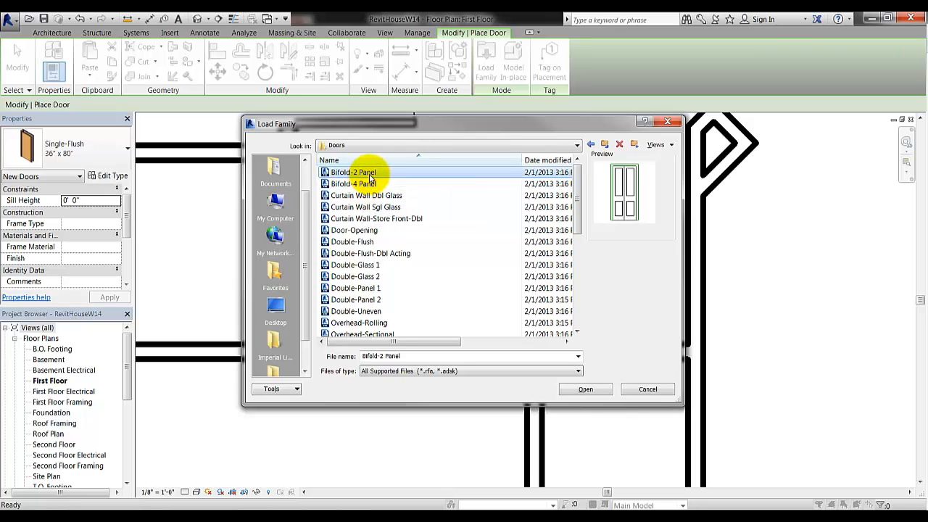
pyautogui.press('Down')
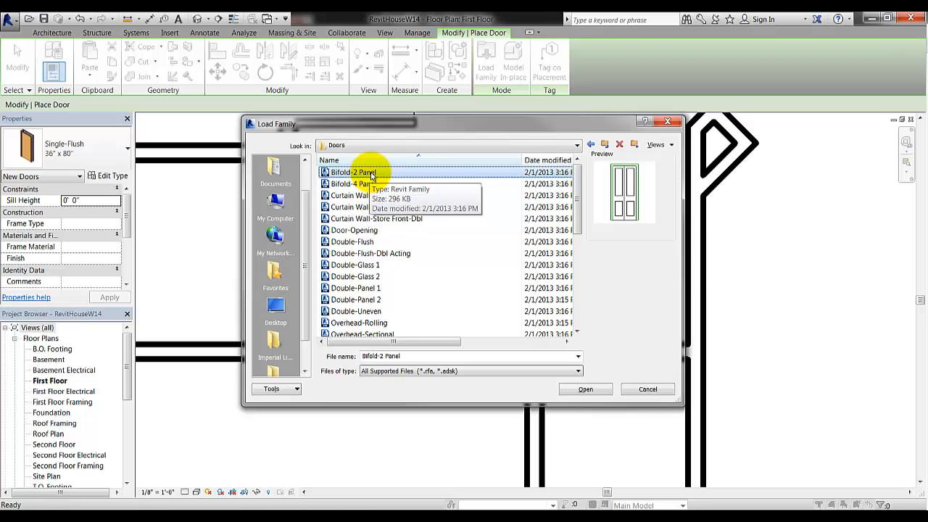
pyautogui.click(372, 174)
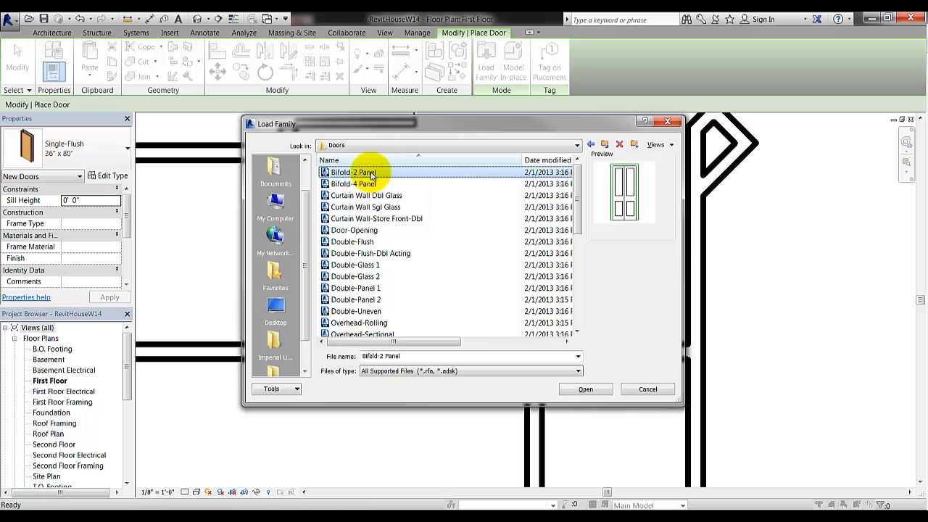
pyautogui.click(586, 391)
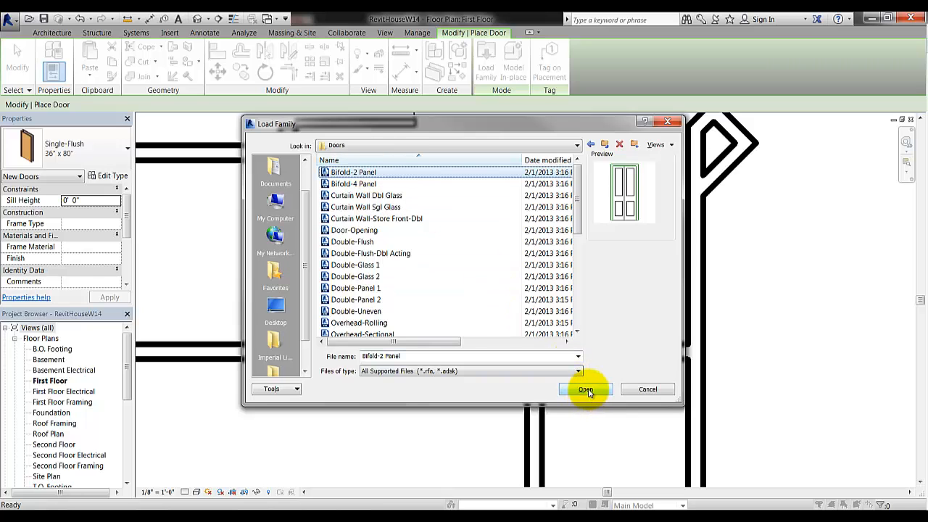
pyautogui.click(586, 390)
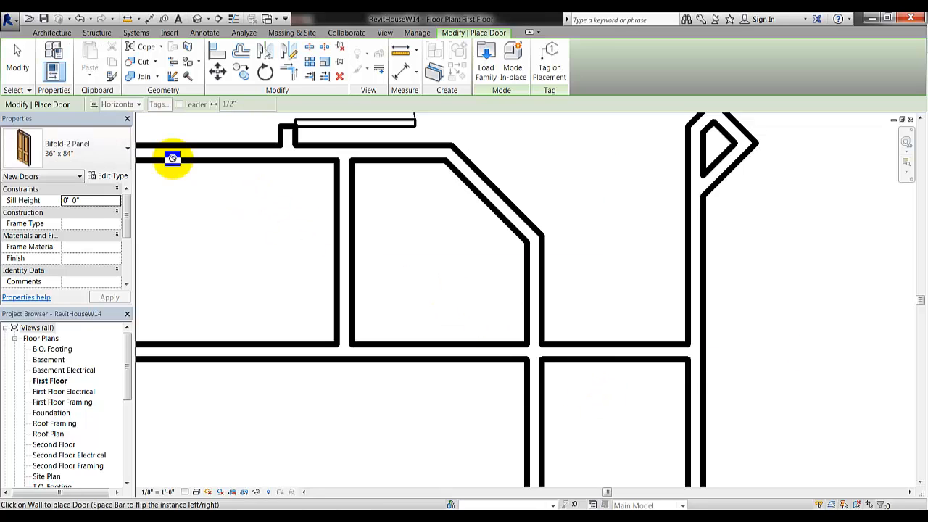
# Place a Bifold-2 Panel 36" x 80" door in the lower horizontal wall, 3'-1" from the left wall
pyautogui.click(104, 144)
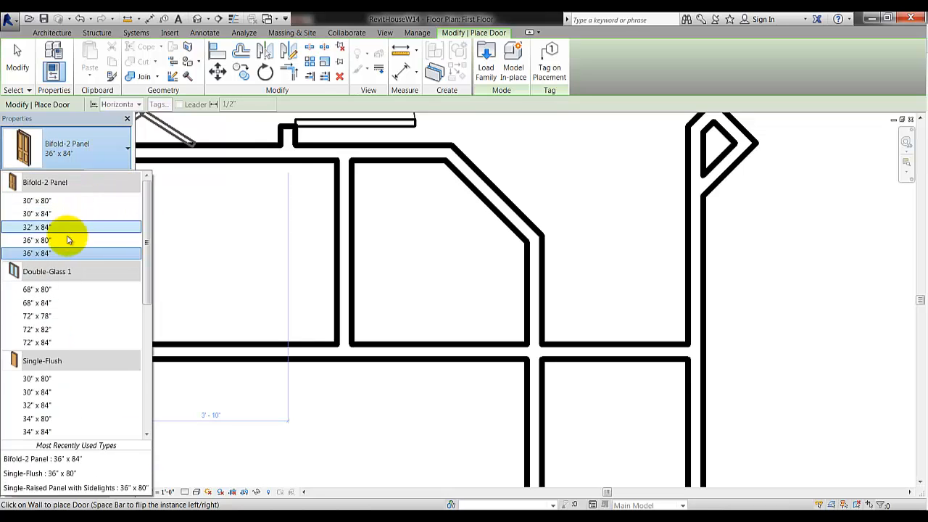
pyautogui.moveTo(54, 242)
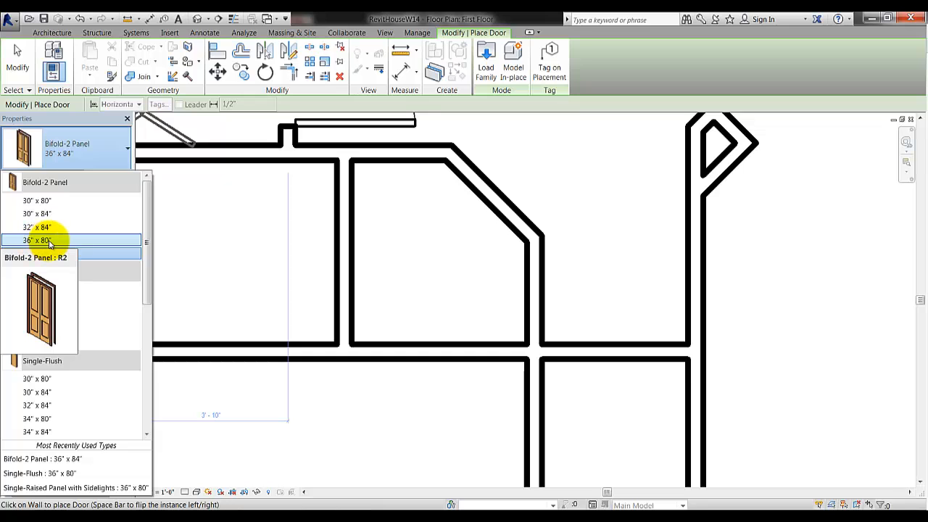
pyautogui.click(44, 241)
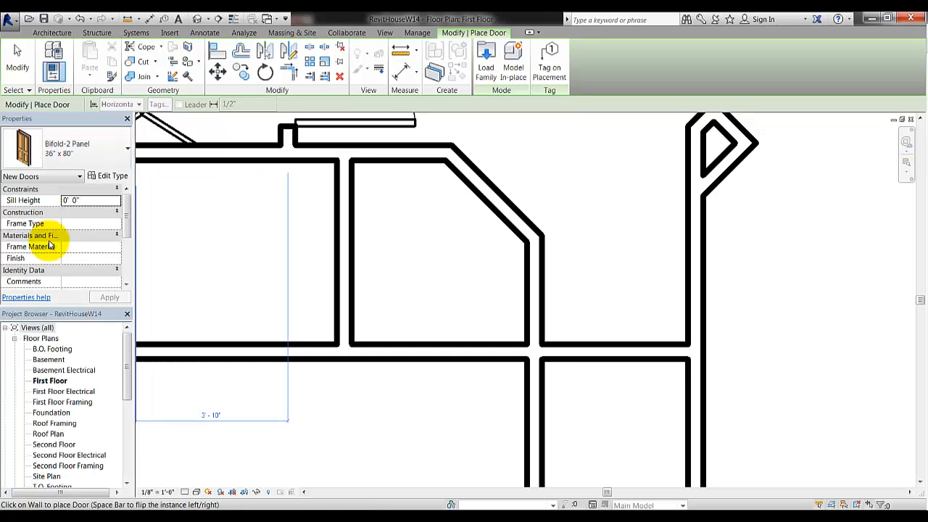
pyautogui.click(467, 360)
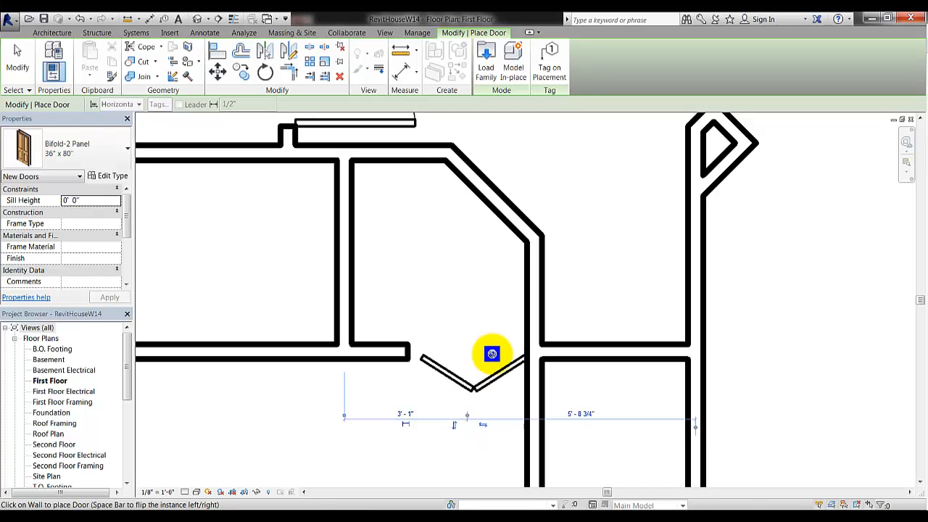
# Slide the bifold door left so it sits 2'-11" from the left wall
pyautogui.click(18, 62)
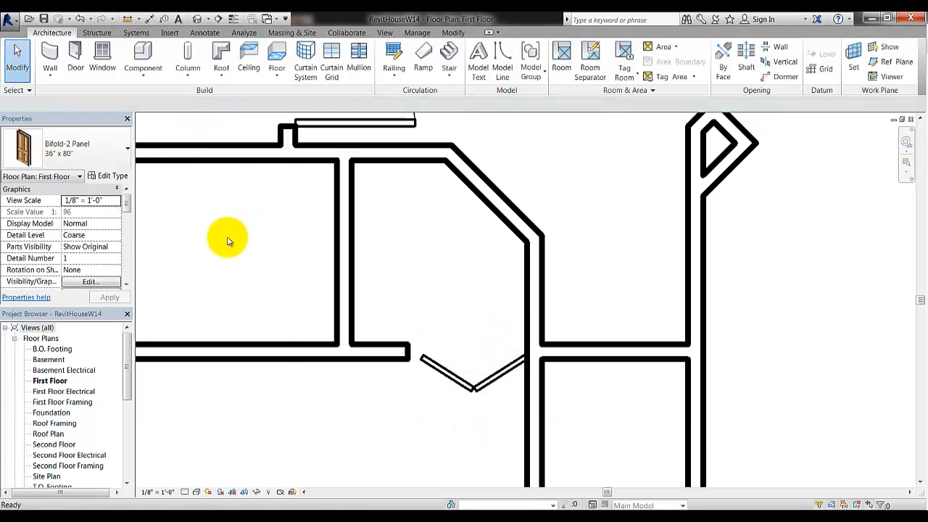
pyautogui.click(448, 377)
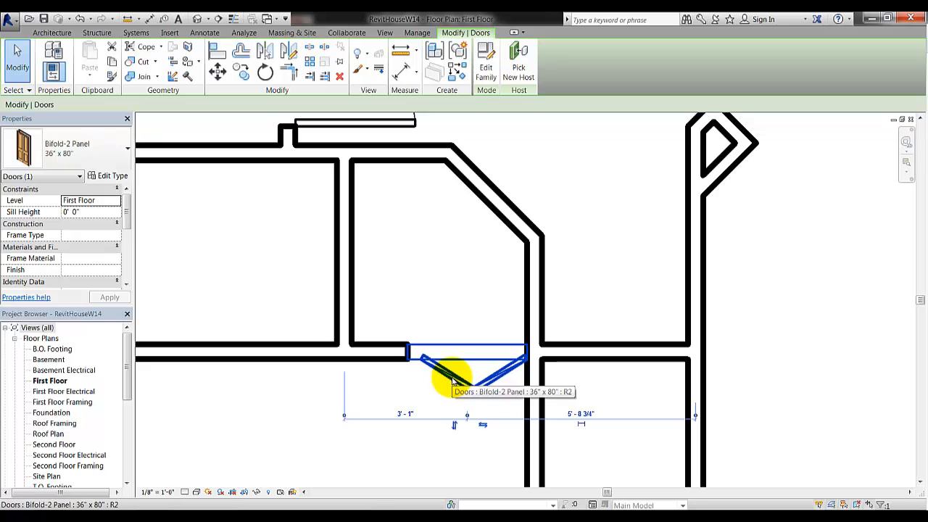
pyautogui.moveTo(452, 379); pyautogui.dragTo(453, 378)
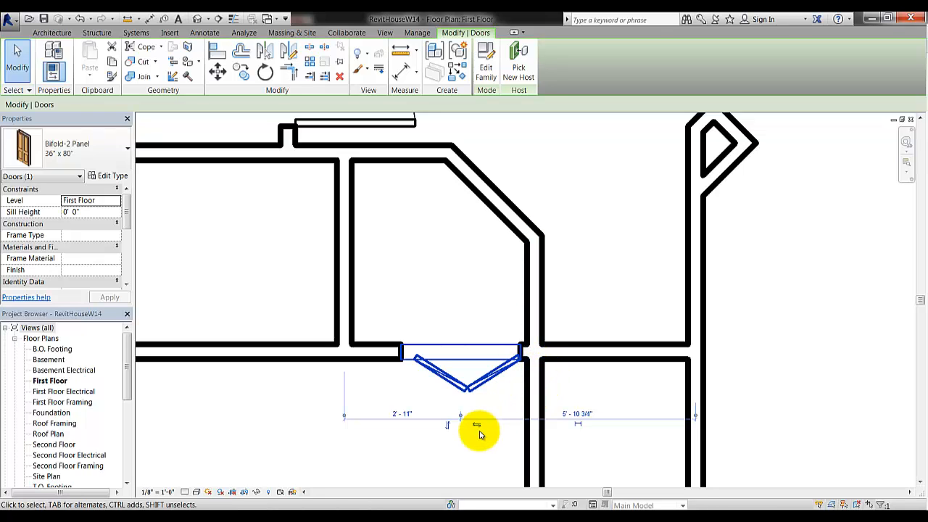
pyautogui.click(599, 238)
pyautogui.scroll(-2, 586, 216)
pyautogui.moveTo(607, 227); pyautogui.dragTo(574, 425, button='middle')
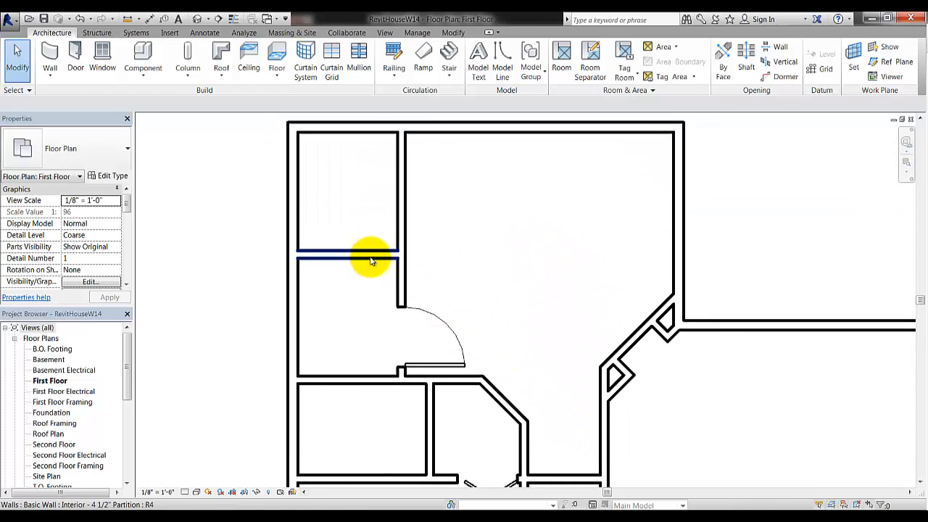
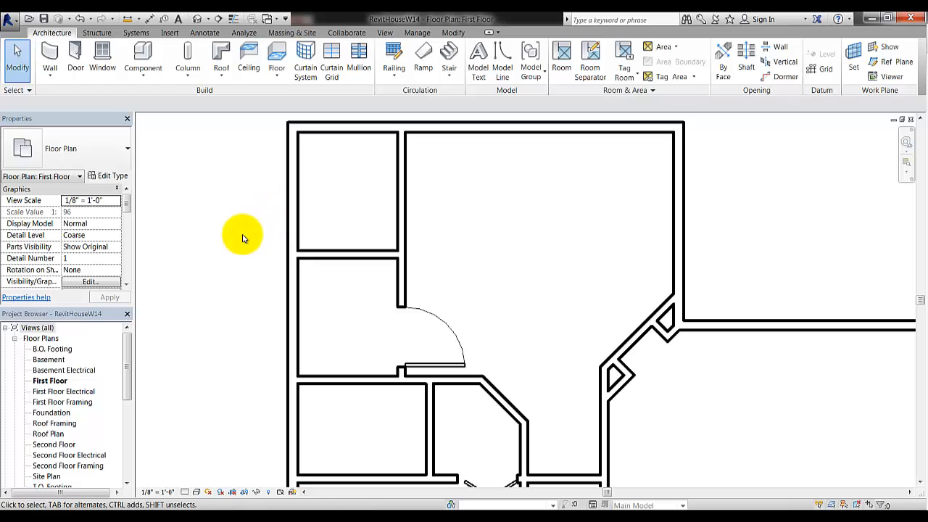
# Load the 36" x 84" Passage Opening-Cased family from the library's Openings folder
pyautogui.moveTo(353, 273); pyautogui.dragTo(367, 319, button='middle')
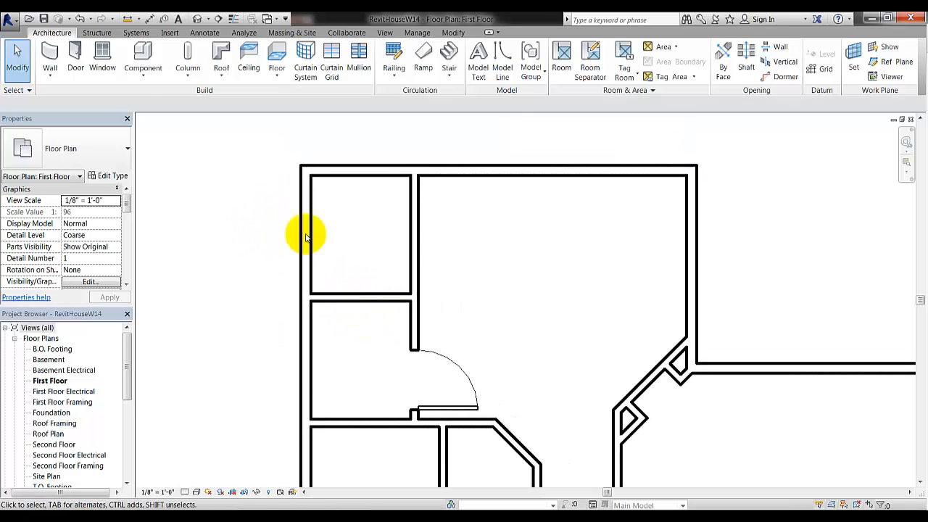
pyautogui.click(144, 51)
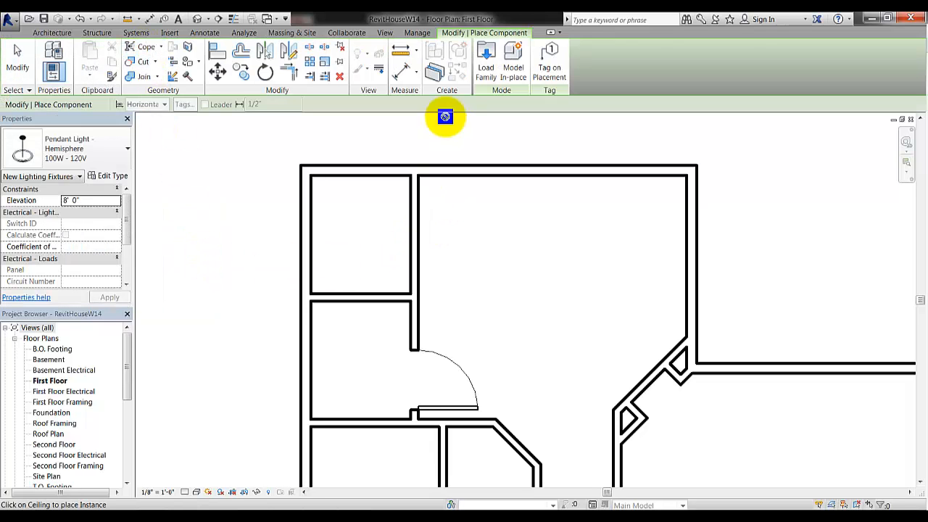
pyautogui.click(487, 64)
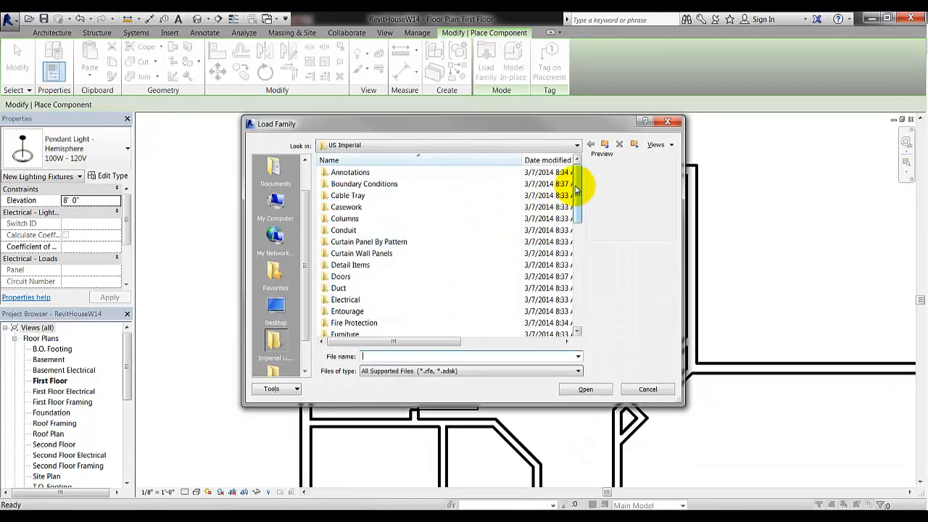
pyautogui.moveTo(577, 190); pyautogui.dragTo(578, 231)
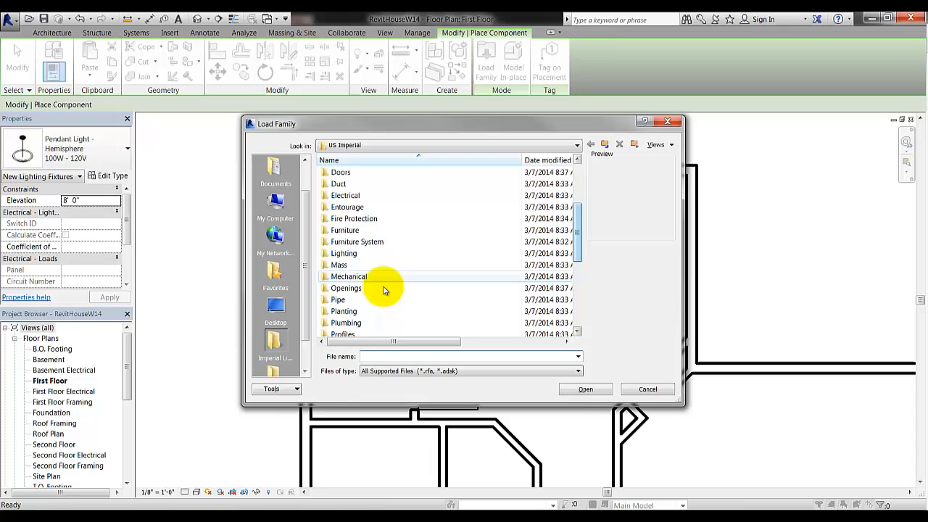
pyautogui.doubleClick(346, 288)
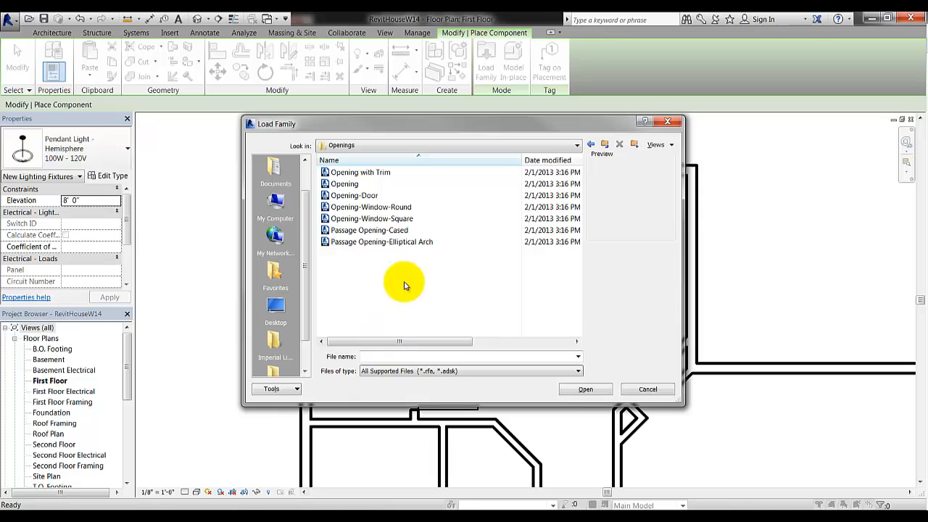
pyautogui.click(390, 231)
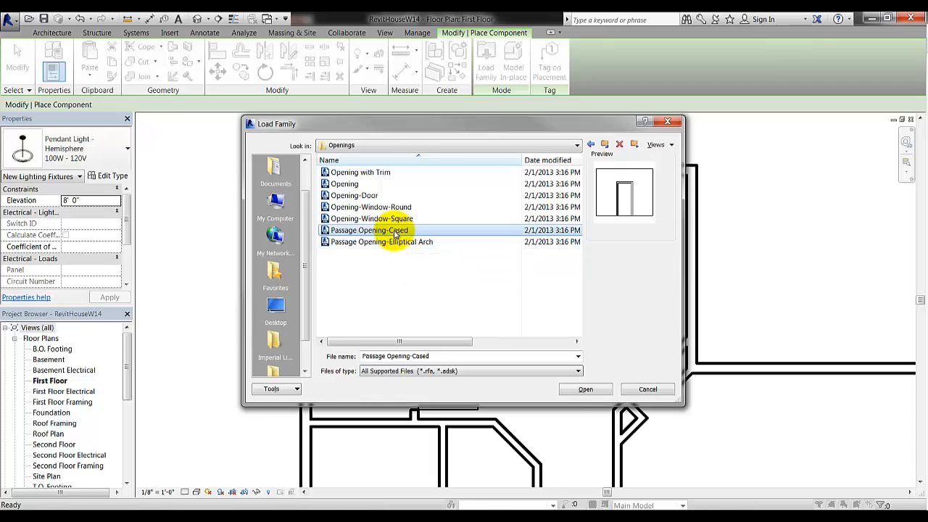
pyautogui.doubleClick(396, 231)
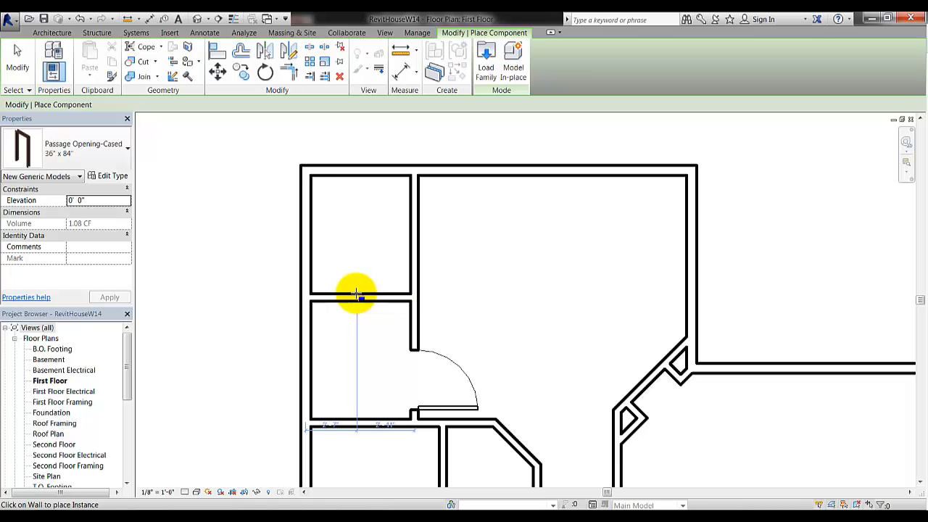
# Place a 30" x 80" cased passage opening in the wall between the two upper-left rooms
pyautogui.click(109, 147)
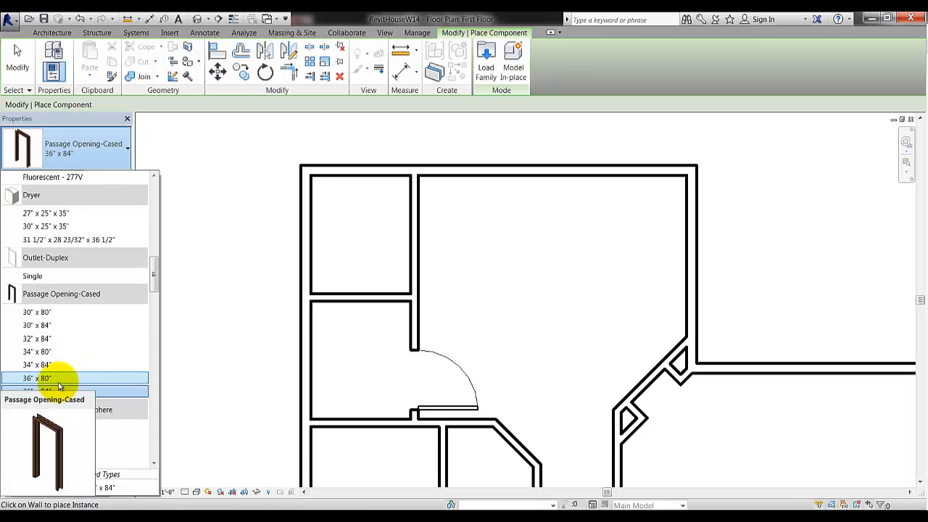
pyautogui.click(48, 315)
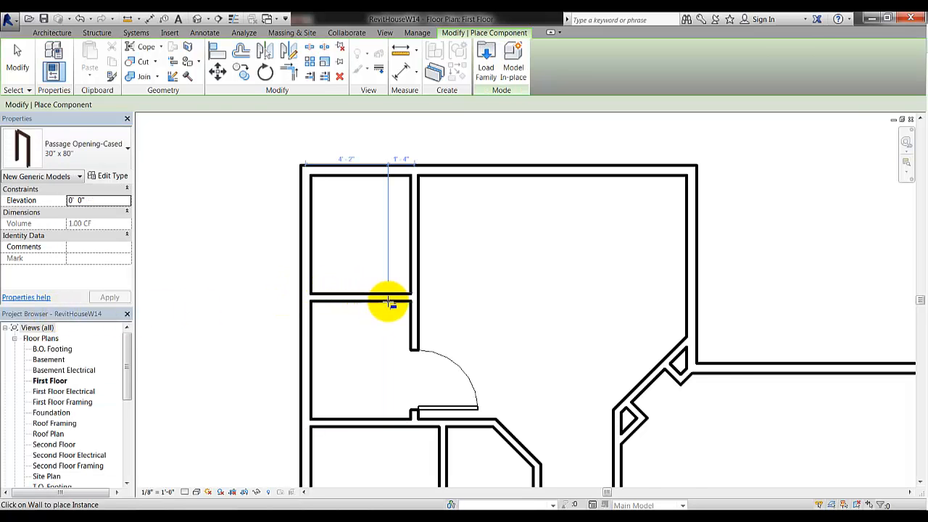
pyautogui.scroll(3, 384, 299)
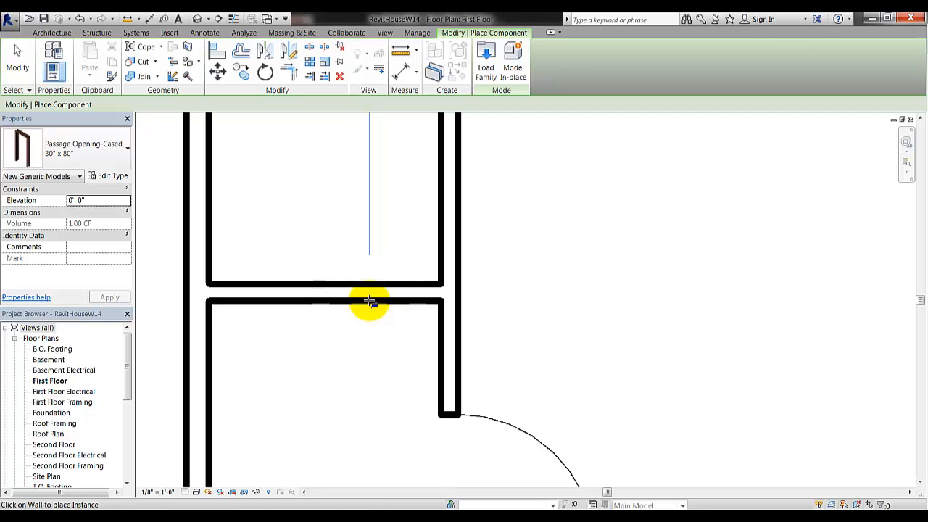
pyautogui.click(369, 302)
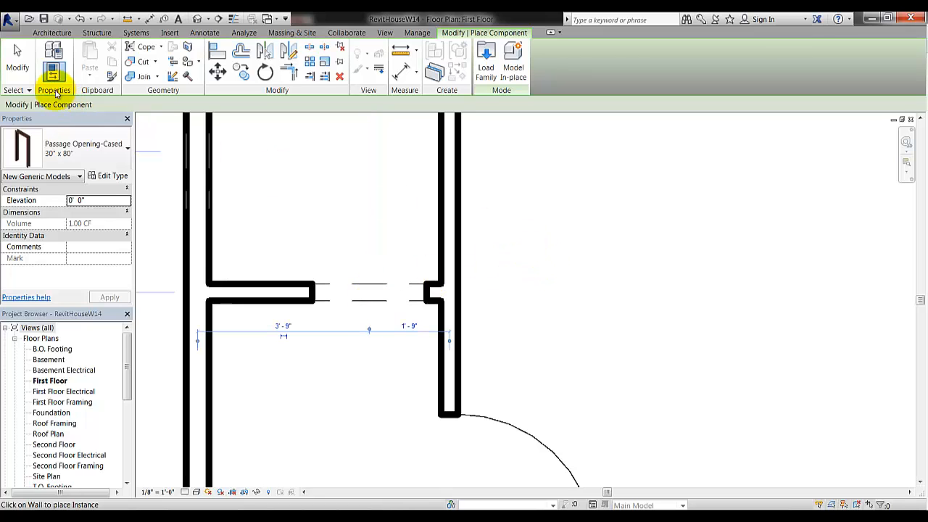
# Nudge the passage opening two steps to the right
pyautogui.click(17, 62)
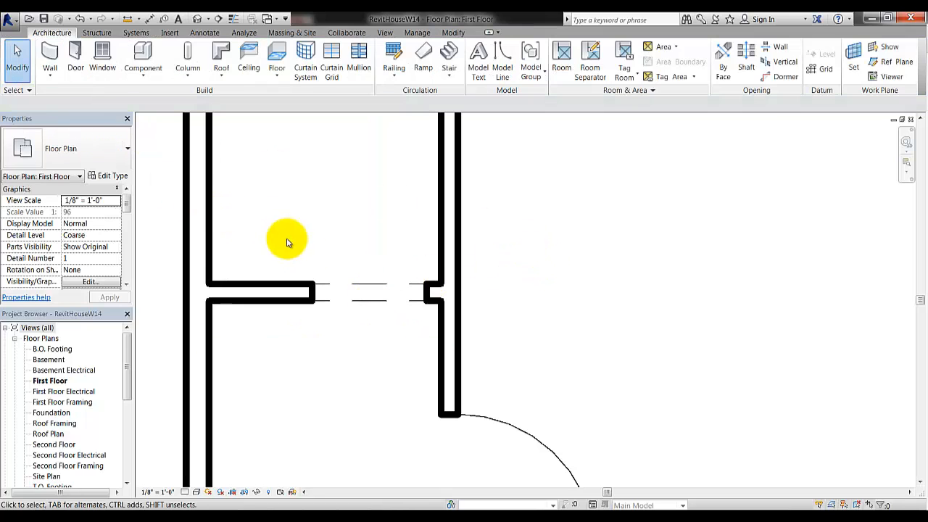
pyautogui.click(327, 301)
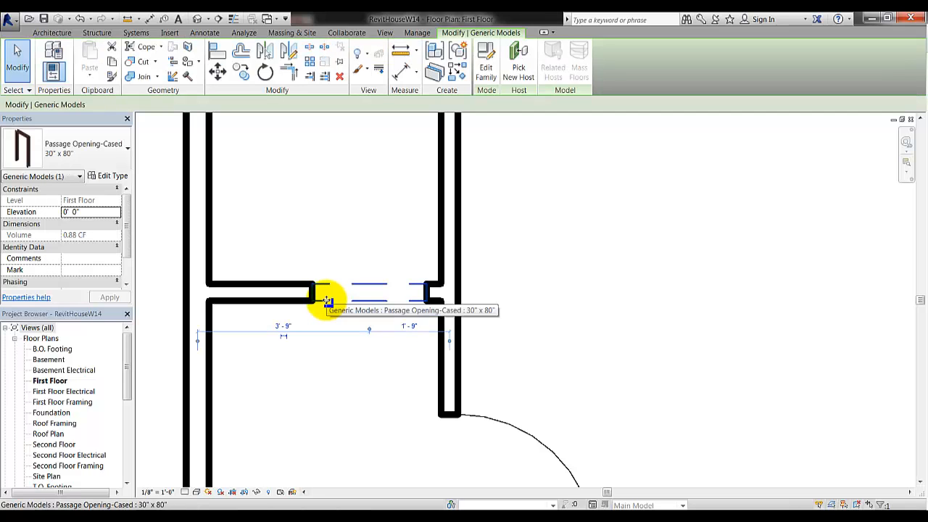
pyautogui.press('Right')
pyautogui.press('Right')
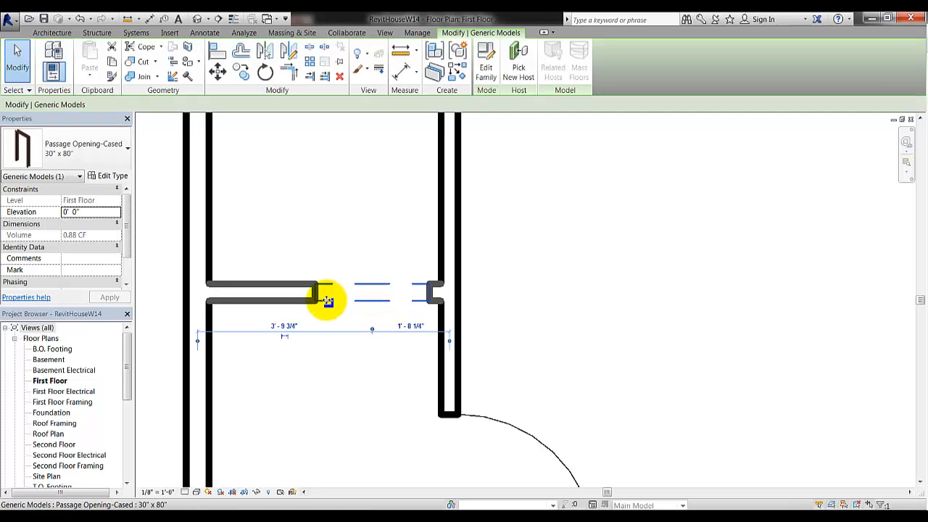
pyautogui.press('Right')
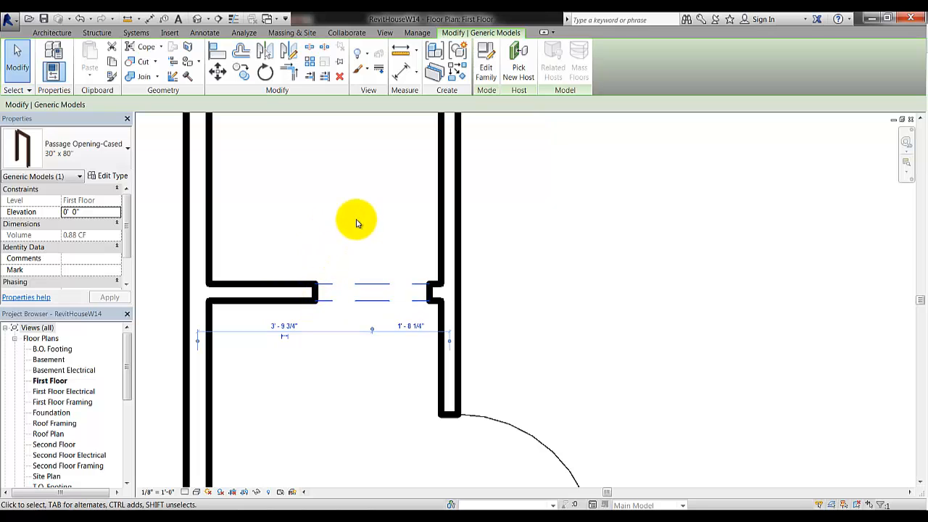
pyautogui.click(507, 216)
pyautogui.scroll(-3, 493, 214)
pyautogui.moveTo(506, 231); pyautogui.dragTo(368, 147, button='middle')
# Pan down to the garage end of the plan and bring up the Revit House Handout PDF
pyautogui.scroll(-2, 435, 209)
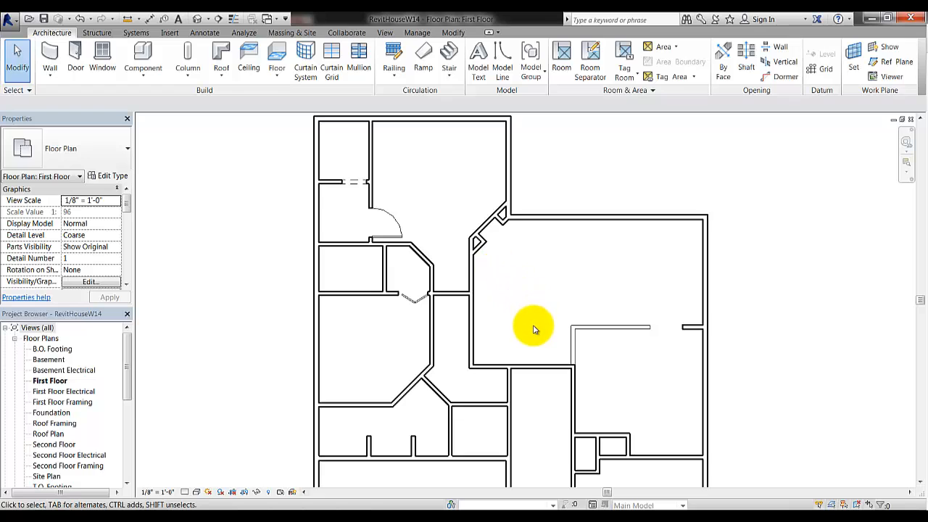
pyautogui.moveTo(535, 327); pyautogui.dragTo(478, 211, button='middle')
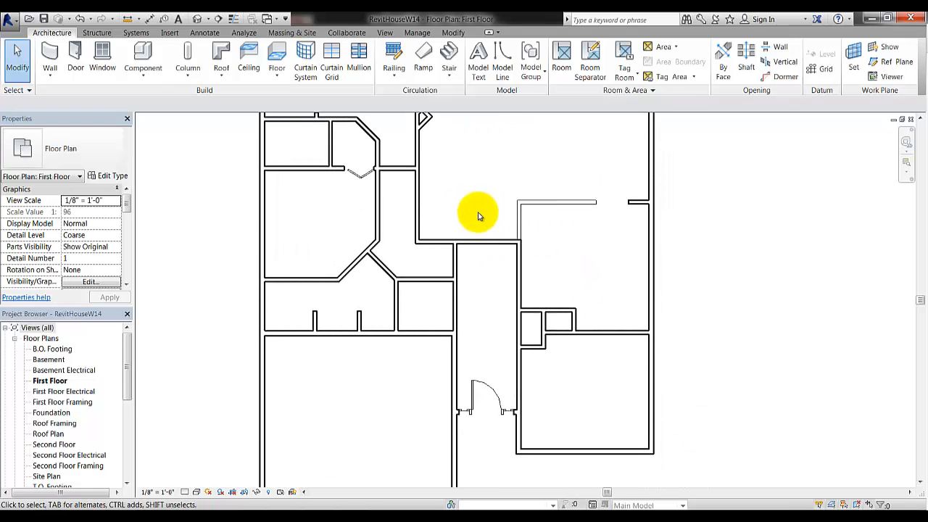
pyautogui.moveTo(485, 343); pyautogui.dragTo(509, 168, button='middle')
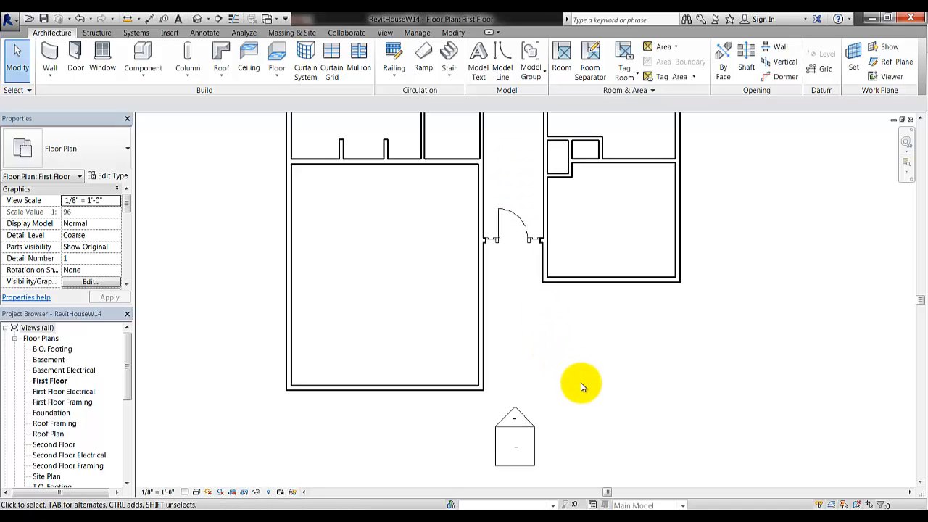
pyautogui.moveTo(581, 387); pyautogui.dragTo(594, 334, button='middle')
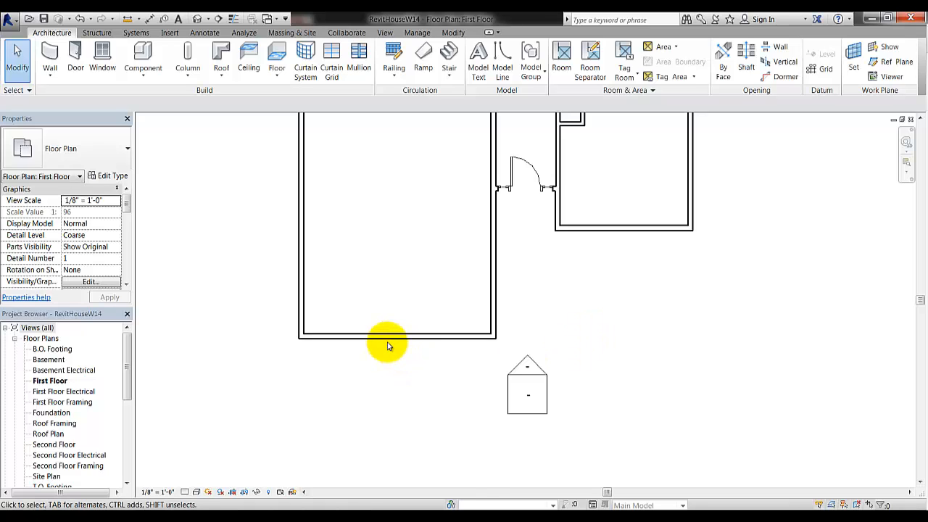
pyautogui.click(323, 519)
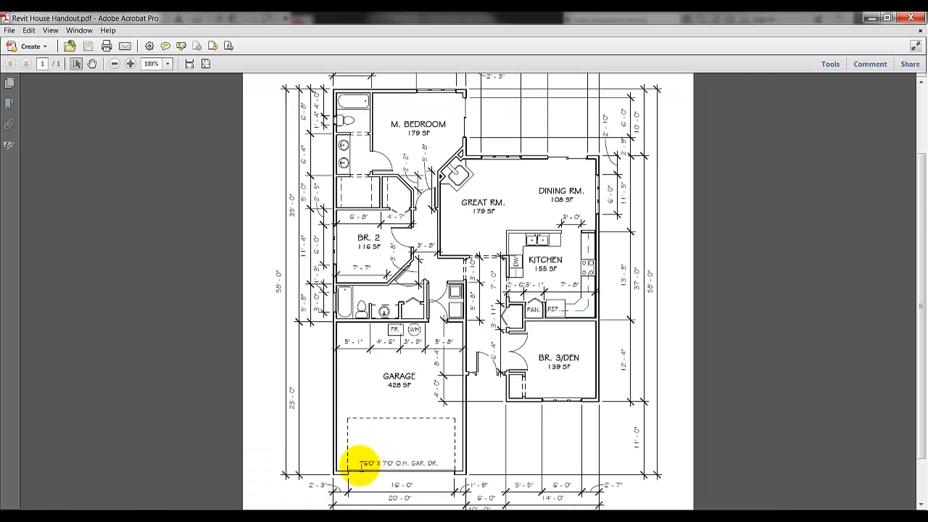
# Highlight the 16'0" x 7'0" overhead garage door note, then return to Revit's garage front wall
pyautogui.moveTo(361, 463); pyautogui.dragTo(452, 463)
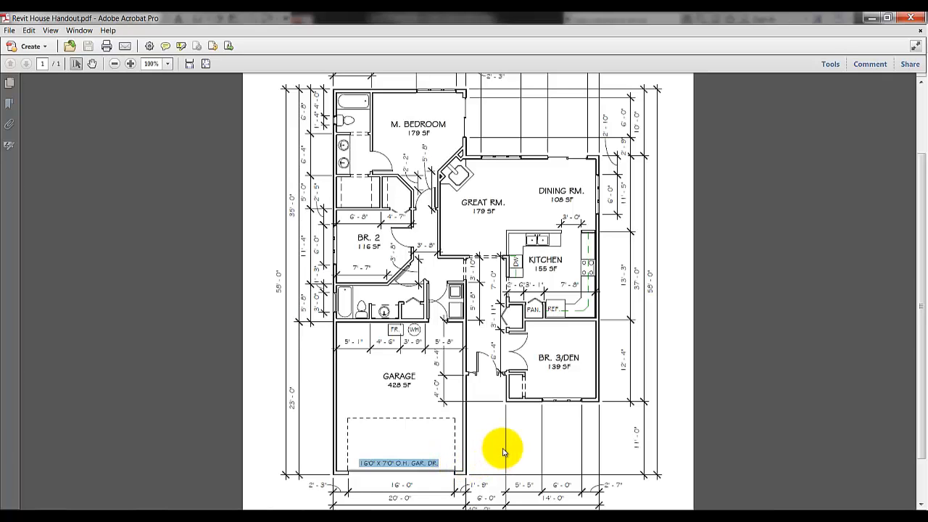
pyautogui.click(257, 515)
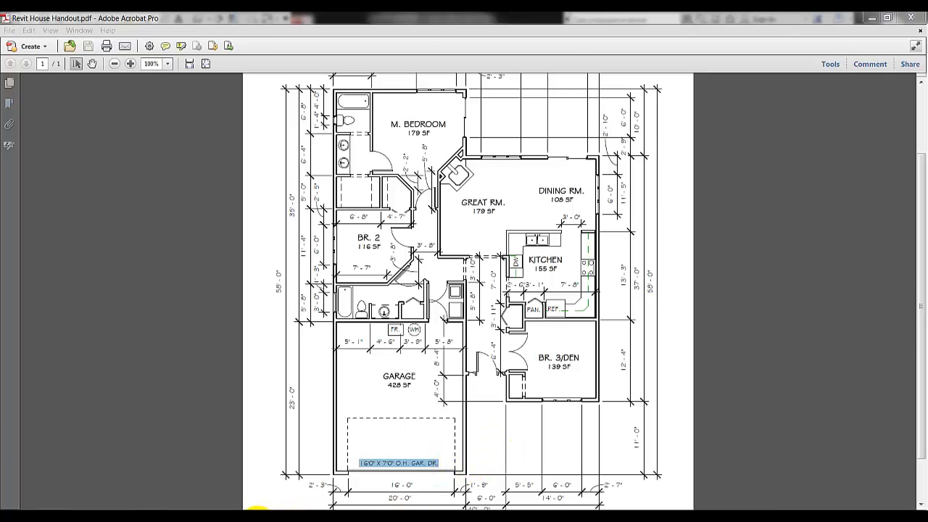
pyautogui.click(370, 336)
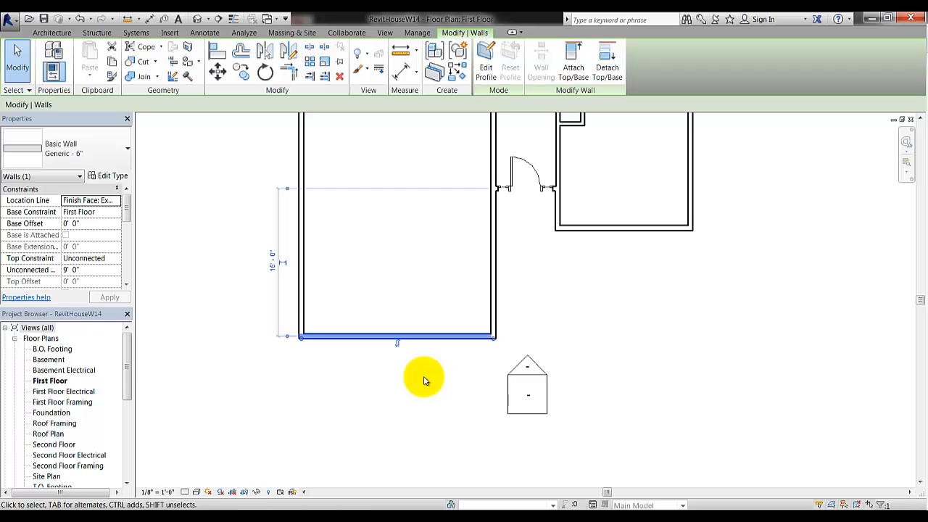
# Start door placement and browse the loaded door types, with Bifold-2 Panel 36" x 80" current
pyautogui.click(222, 270)
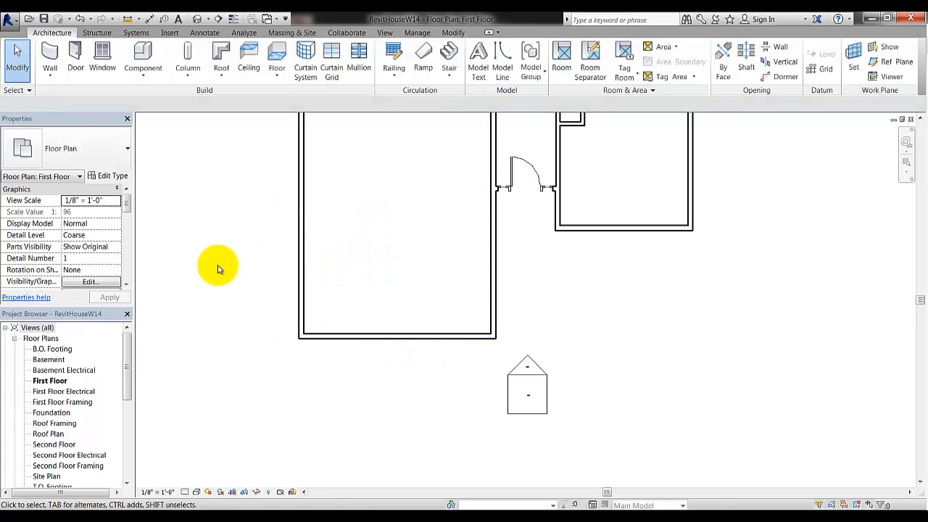
pyautogui.click(76, 49)
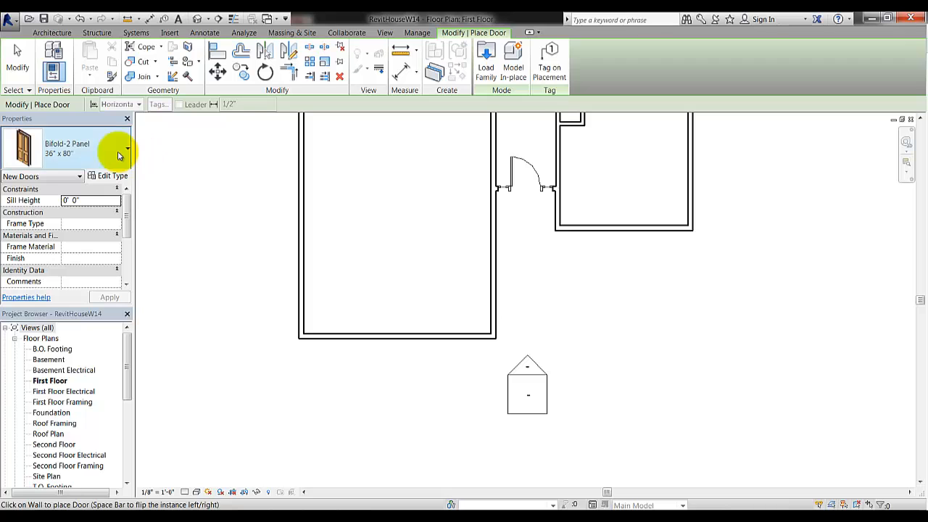
pyautogui.click(120, 151)
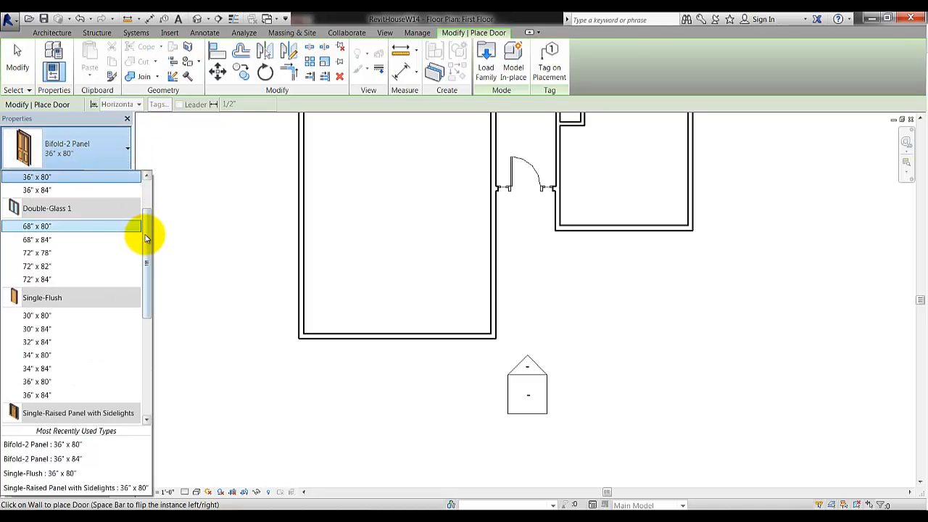
pyautogui.moveTo(145, 234); pyautogui.dragTo(155, 197)
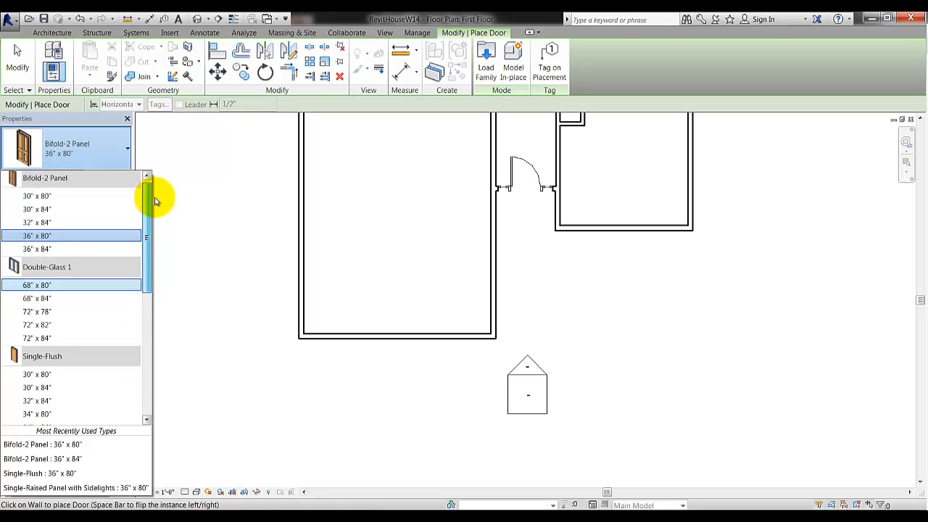
# Load the Overhead-Sectional door family from the library's Doors folder
pyautogui.click(485, 68)
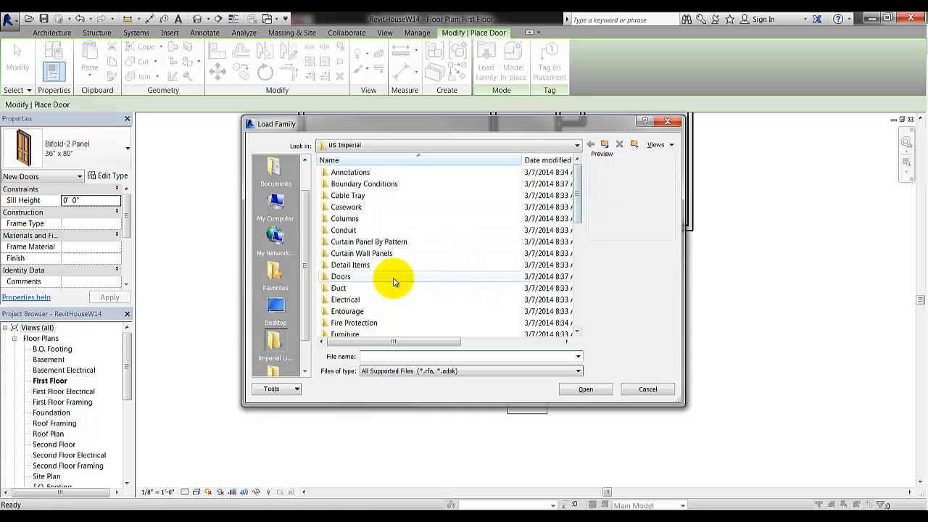
pyautogui.doubleClick(341, 278)
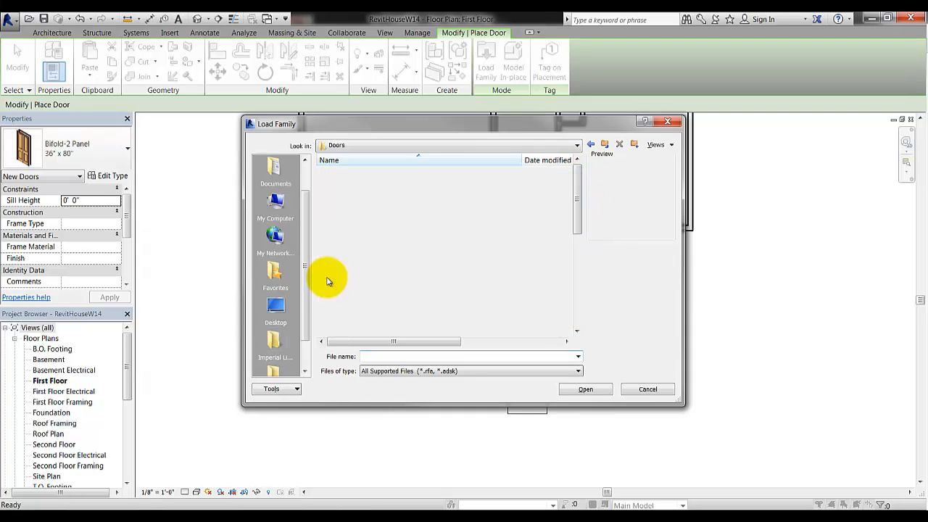
pyautogui.scroll(-2, 584, 199)
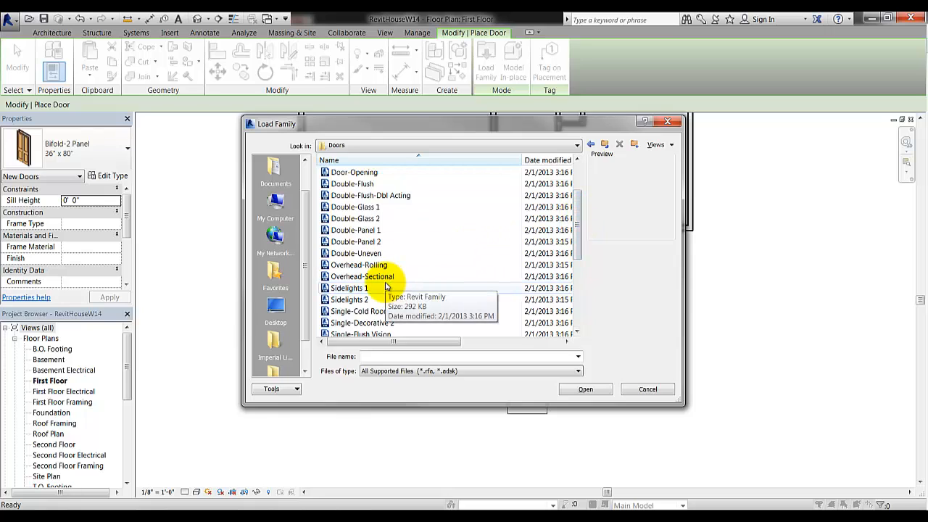
pyautogui.click(399, 278)
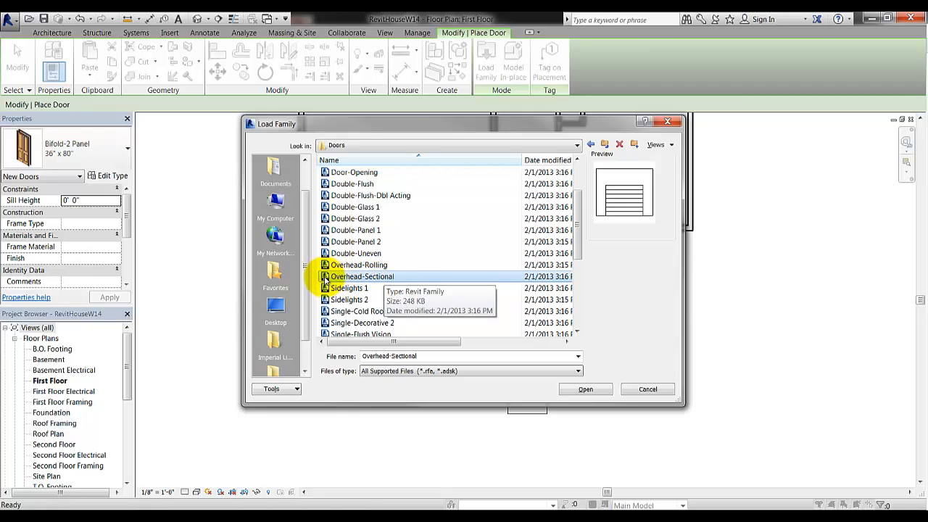
pyautogui.doubleClick(325, 279)
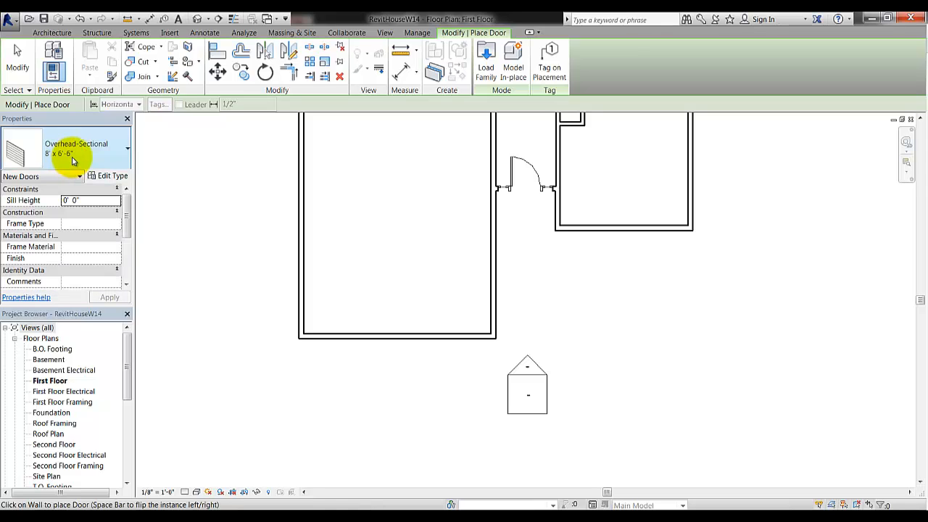
# Place the Overhead-Sectional 8' x 6'-6" door centered in the garage's bottom wall, 9'-9" from each corner
pyautogui.click(397, 338)
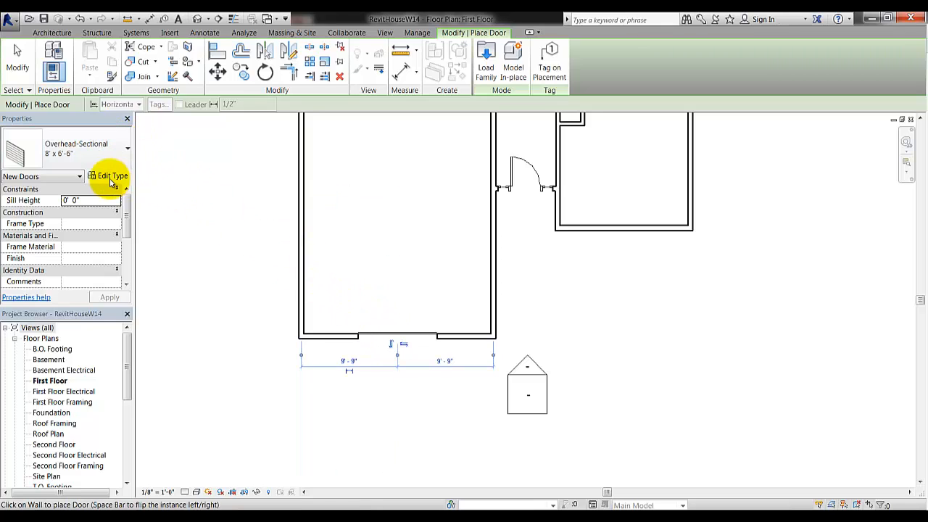
# Select the placed garage door and bring up its type properties
pyautogui.click(18, 58)
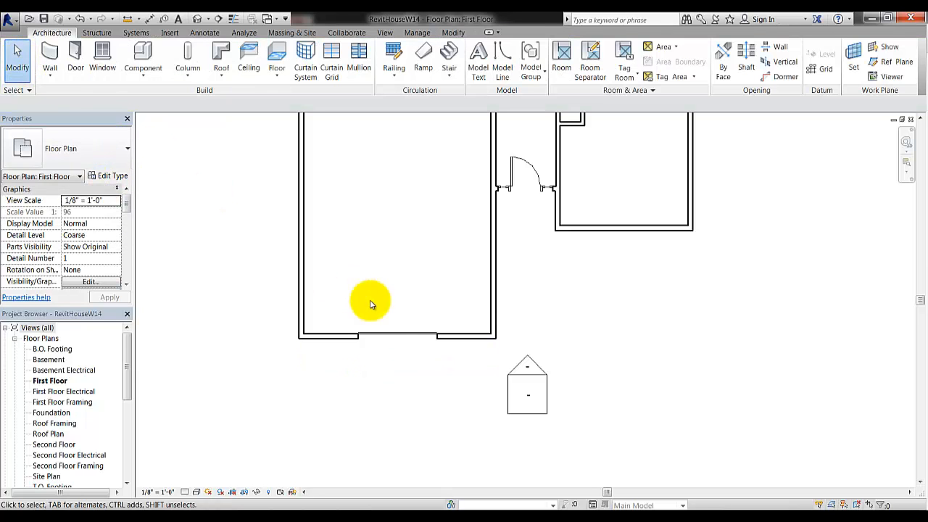
pyautogui.click(395, 338)
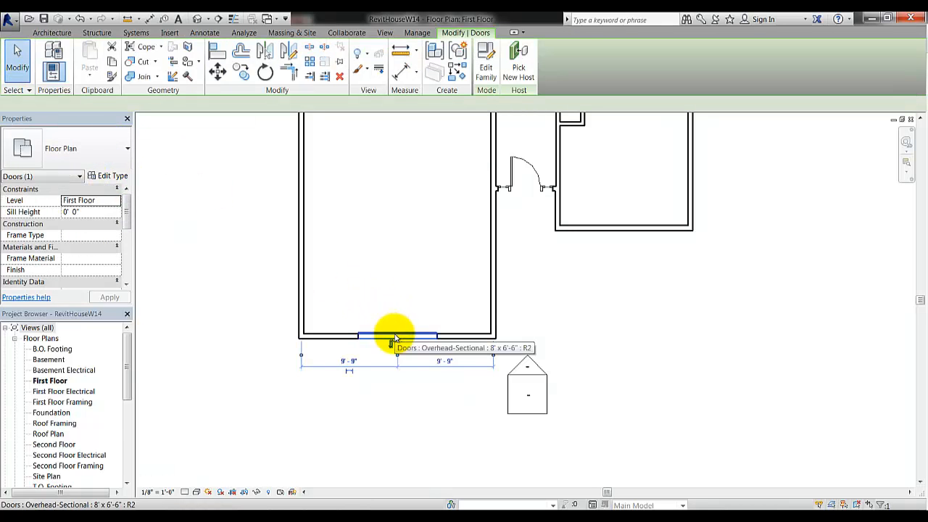
pyautogui.click(116, 177)
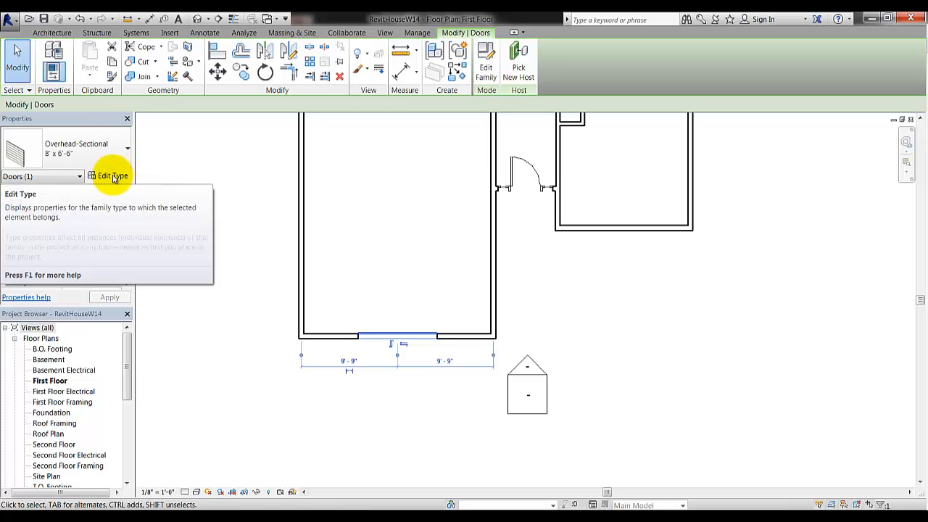
pyautogui.click(113, 176)
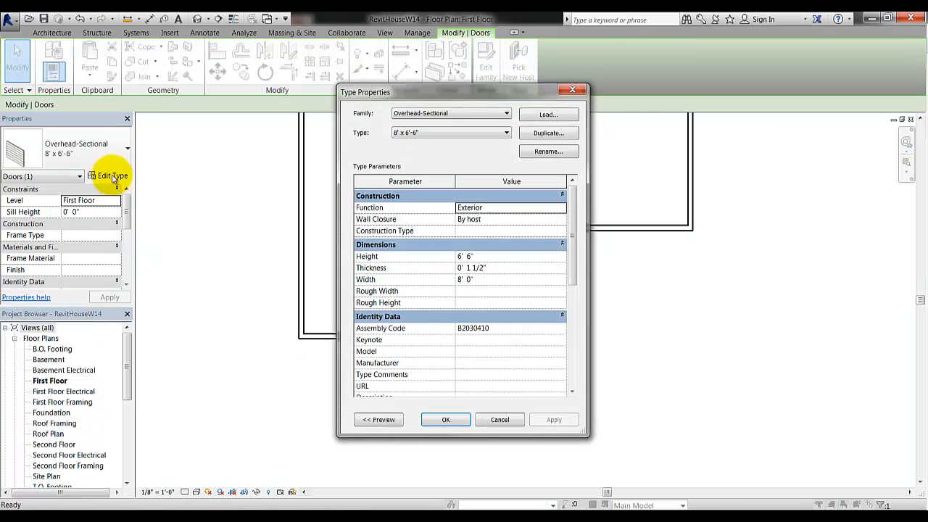
pyautogui.click(481, 259)
pyautogui.doubleClick(481, 258)
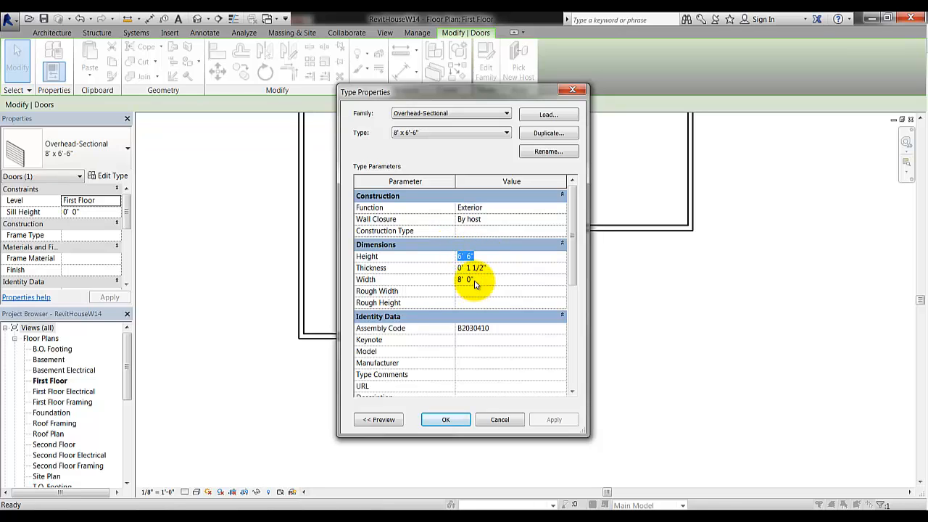
pyautogui.click(476, 279)
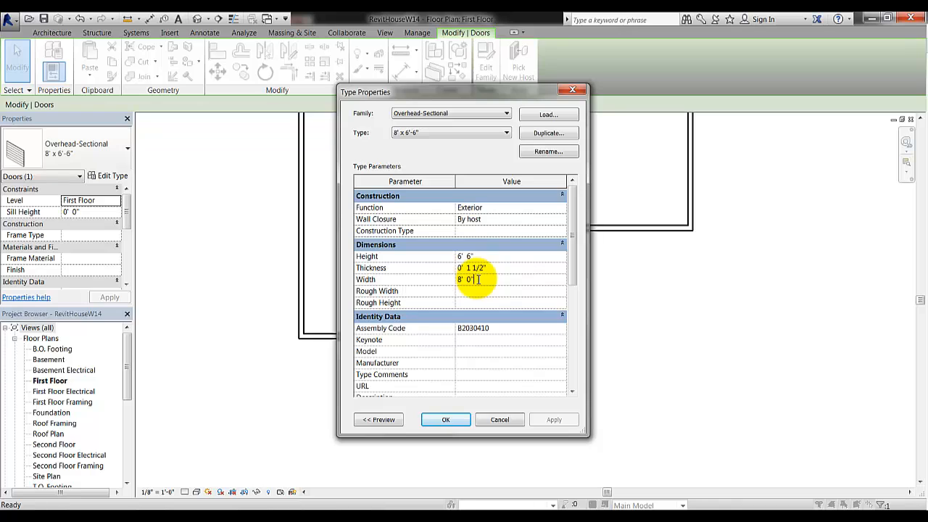
pyautogui.click(405, 137)
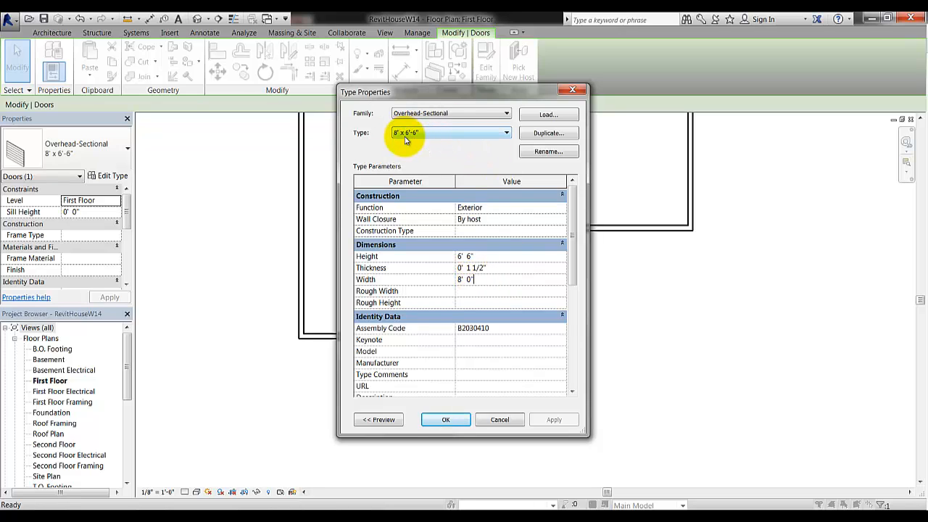
# Duplicate the type as 16' x 7' with Height 7' and Width 16'
pyautogui.click(548, 134)
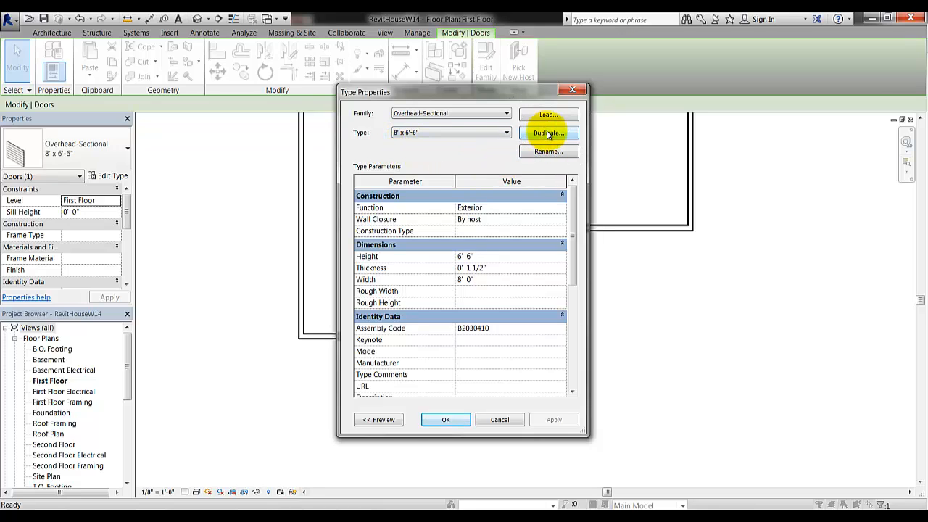
pyautogui.click(548, 134)
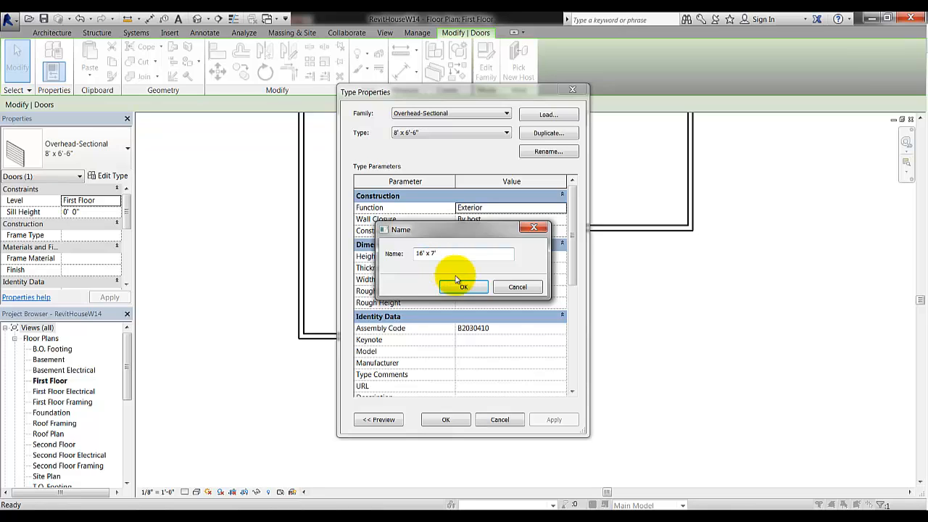
pyautogui.click(460, 288)
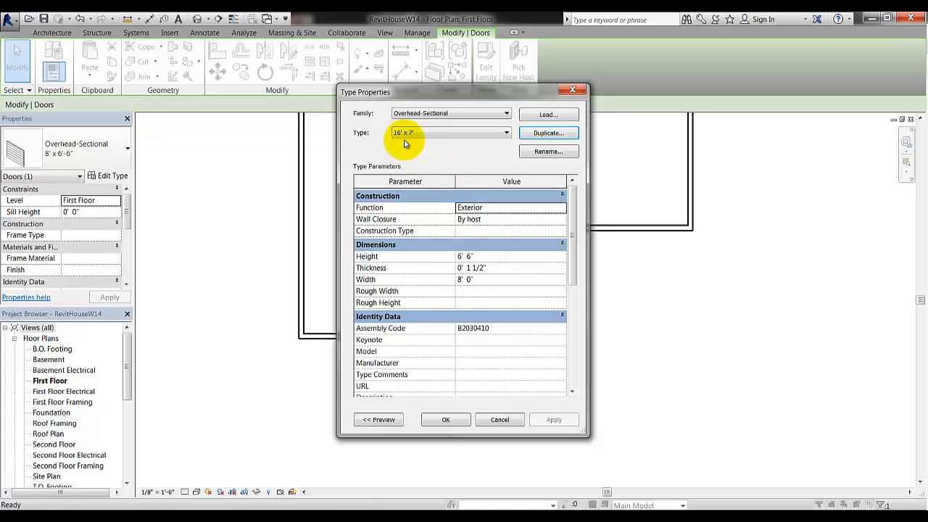
pyautogui.click(482, 256)
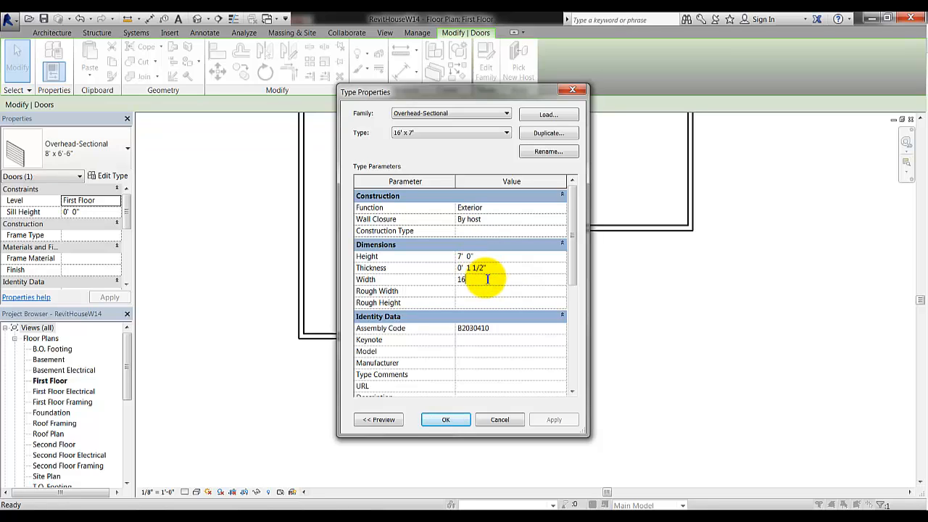
pyautogui.click(447, 421)
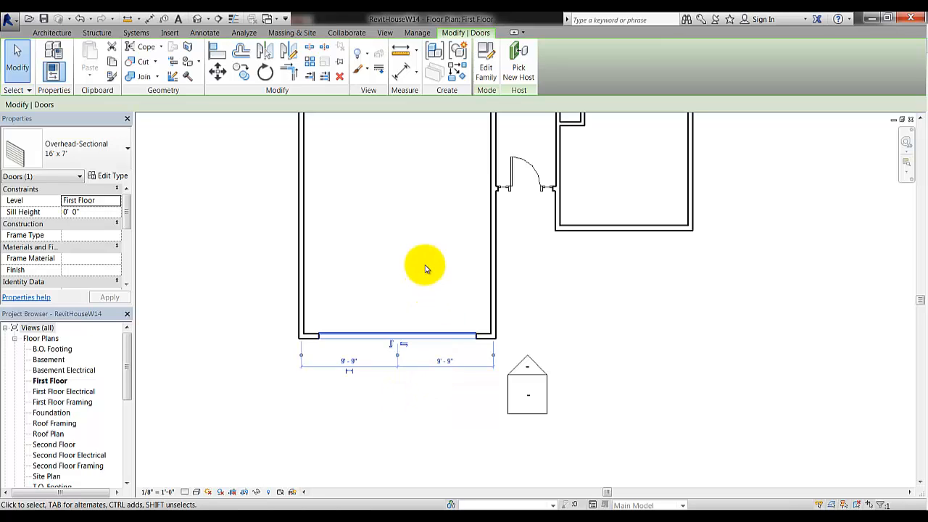
# Open the default 3D view and orbit to face the garage and entry doors
pyautogui.scroll(-1, 412, 235)
pyautogui.moveTo(412, 233); pyautogui.dragTo(413, 307, button='middle')
pyautogui.scroll(-1, 410, 290)
pyautogui.moveTo(406, 259); pyautogui.dragTo(398, 280, button='middle')
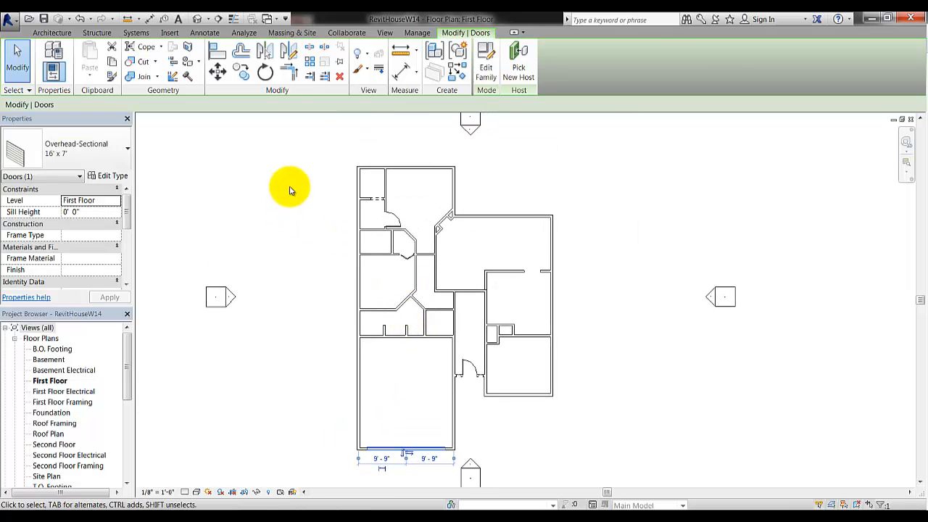
pyautogui.click(197, 22)
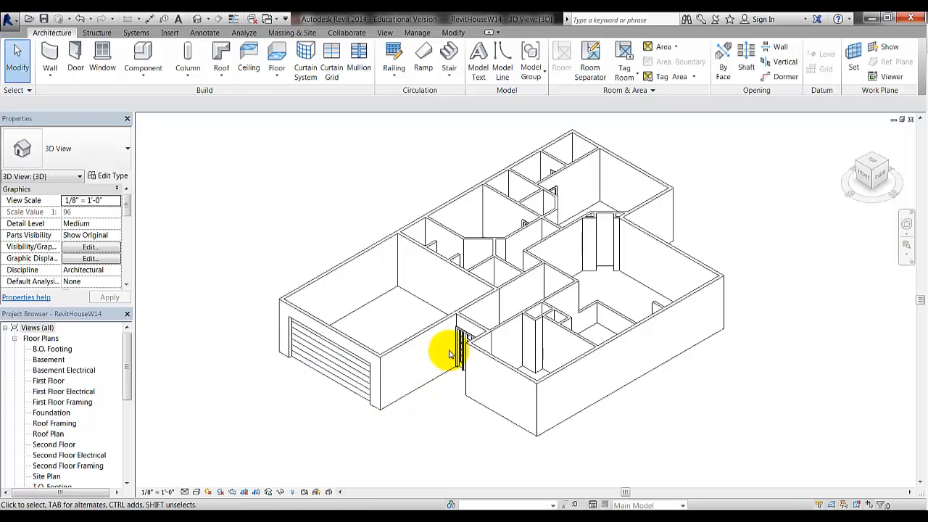
pyautogui.keyDown('shift'); pyautogui.moveTo(429, 423); pyautogui.dragTo(512, 410, button='middle'); pyautogui.keyUp('shift')
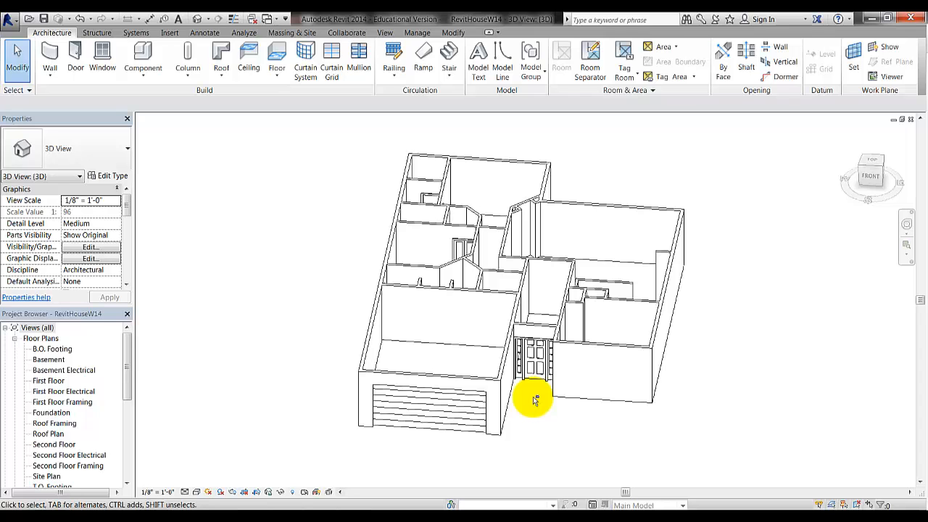
pyautogui.keyDown('shift'); pyautogui.moveTo(535, 401); pyautogui.dragTo(514, 261, button='middle'); pyautogui.keyUp('shift')
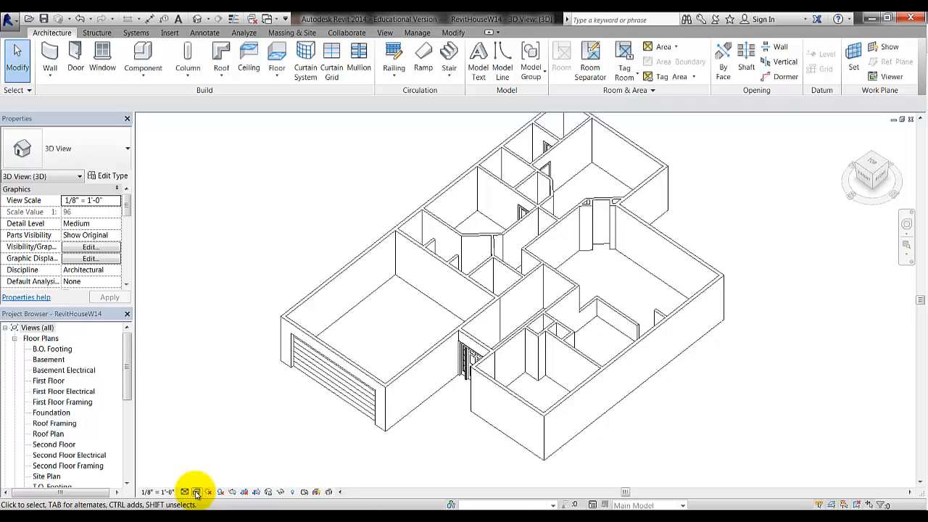
# Switch the 3D view to Shaded and orbit and zoom around the entry door
pyautogui.click(195, 494)
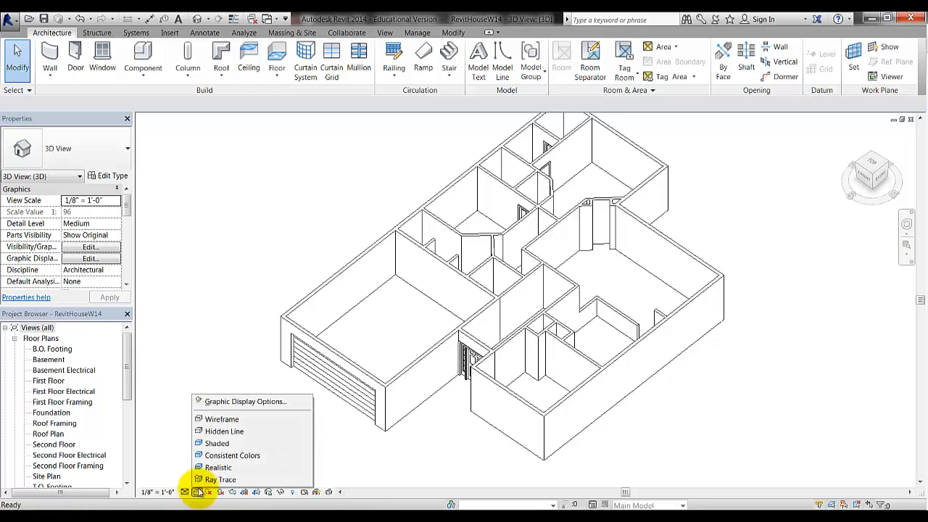
pyautogui.click(217, 444)
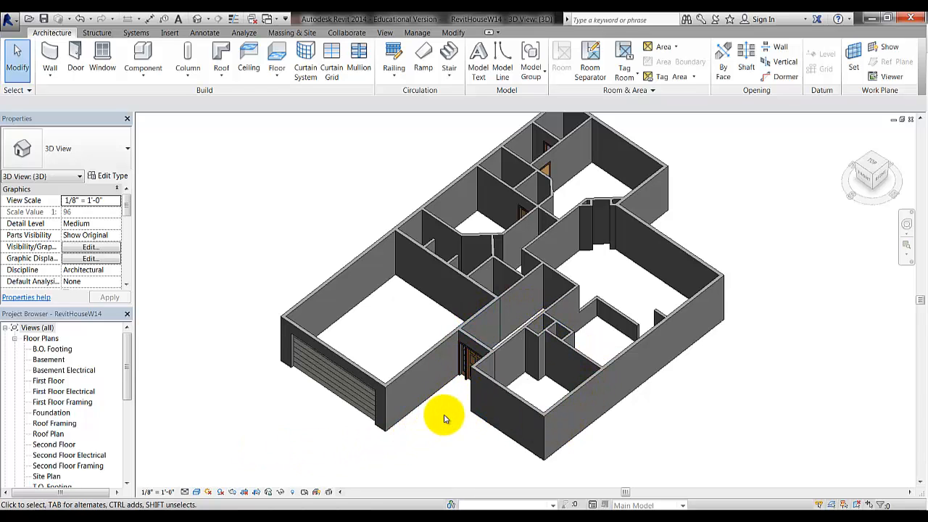
pyautogui.keyDown('shift'); pyautogui.moveTo(428, 424); pyautogui.dragTo(491, 421, button='middle'); pyautogui.keyUp('shift')
pyautogui.scroll(3, 491, 421)
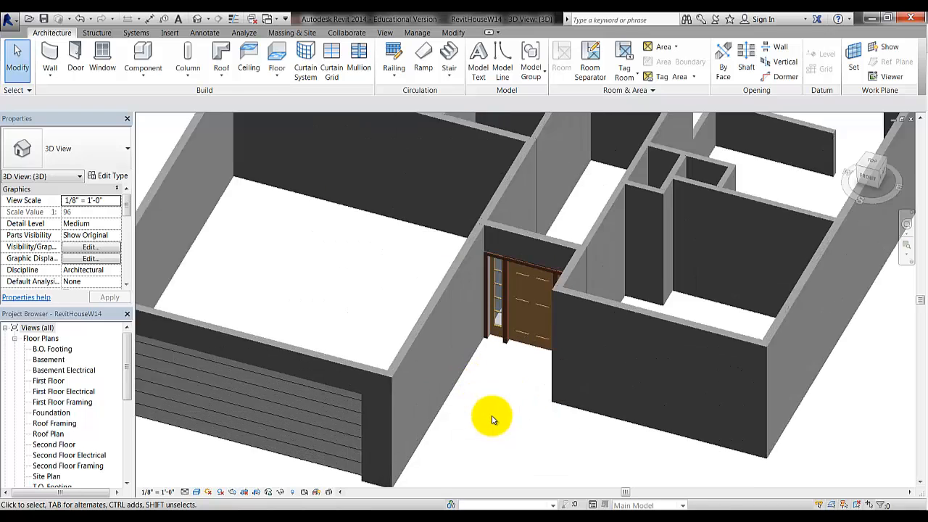
pyautogui.scroll(2, 492, 419)
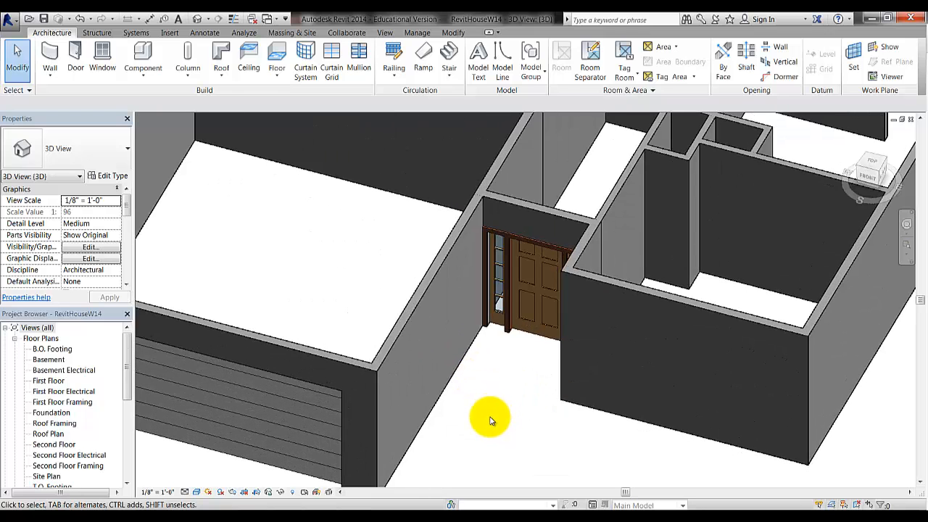
pyautogui.moveTo(489, 365)
pyautogui.keyDown('shift'); pyautogui.mouseDown(button='middle')
pyautogui.moveTo(487, 388)
pyautogui.moveTo(480, 375)
pyautogui.mouseUp(button='middle'); pyautogui.keyUp('shift')
pyautogui.scroll(-6, 481, 375)
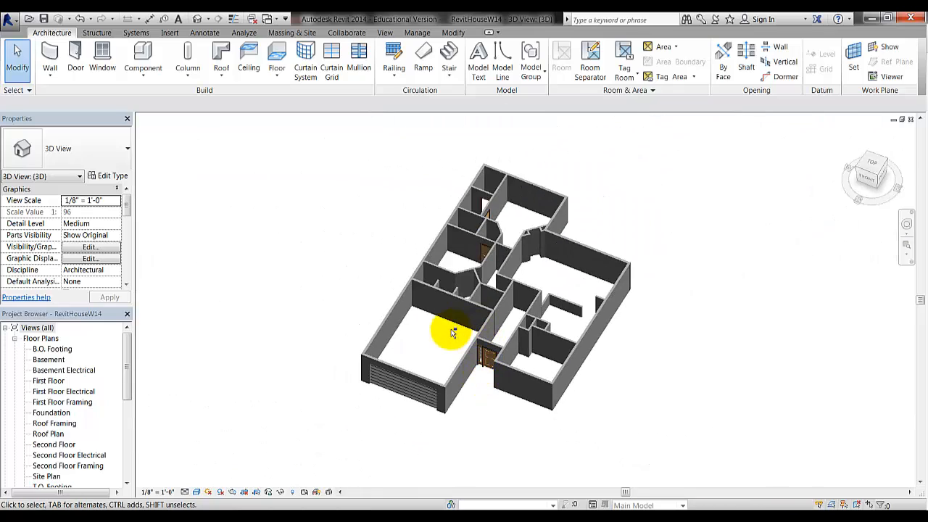
pyautogui.moveTo(453, 333)
pyautogui.keyDown('shift'); pyautogui.mouseDown(button='middle')
pyautogui.moveTo(435, 365)
pyautogui.moveTo(399, 369)
pyautogui.moveTo(363, 356)
pyautogui.moveTo(398, 390)
pyautogui.moveTo(452, 379)
pyautogui.moveTo(412, 358)
pyautogui.moveTo(472, 288)
pyautogui.moveTo(464, 307)
pyautogui.moveTo(425, 311)
pyautogui.moveTo(440, 326)
pyautogui.mouseUp(button='middle'); pyautogui.keyUp('shift')
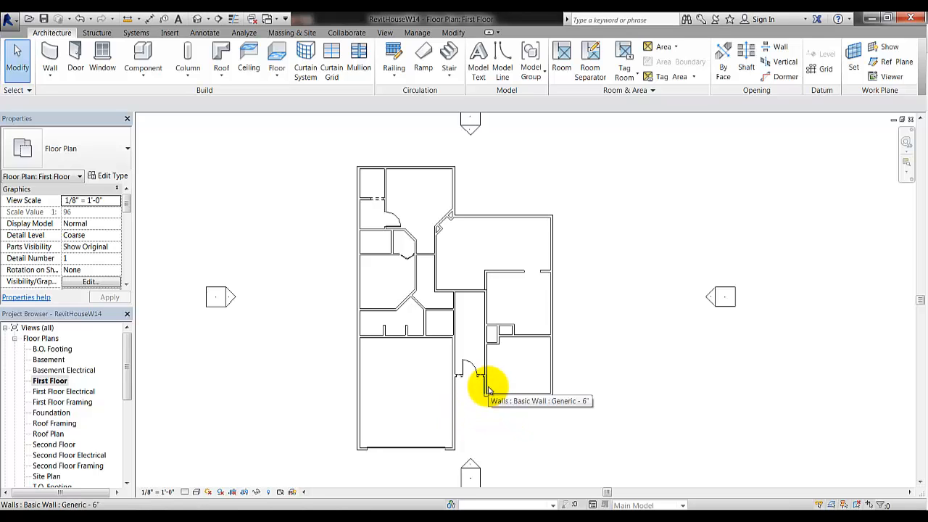
# Zoom into the garage and entry, then bring up Revit House Handout.pdf for its dimensions
pyautogui.moveTo(508, 363); pyautogui.dragTo(496, 335, button='middle')
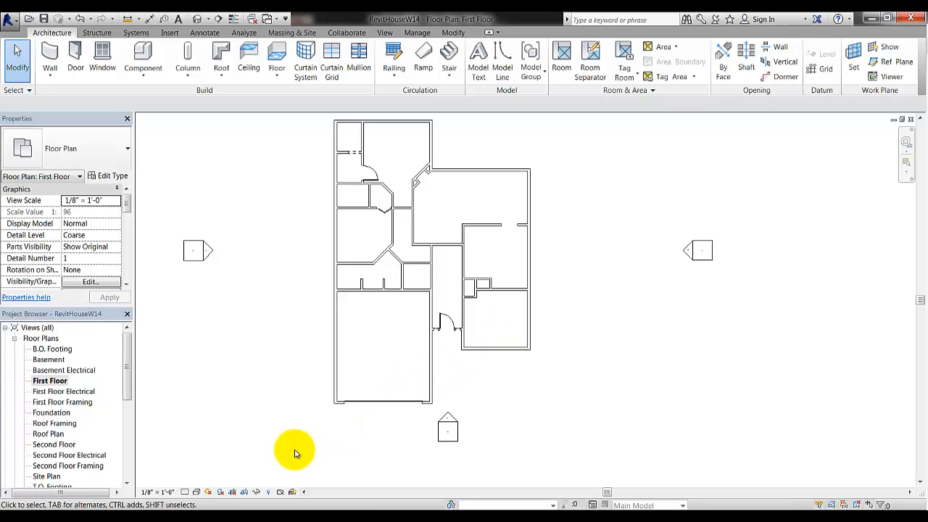
pyautogui.scroll(4, 497, 357)
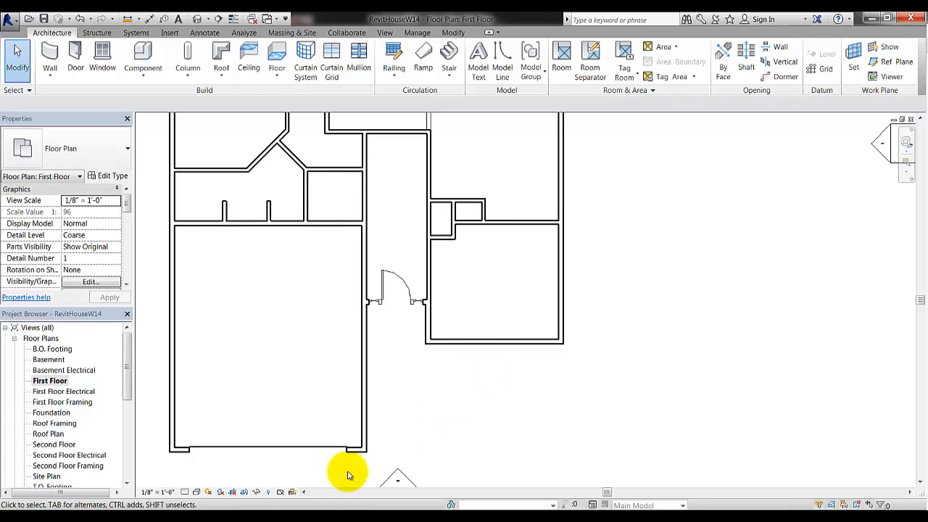
pyautogui.click(324, 521)
pyautogui.click(564, 422)
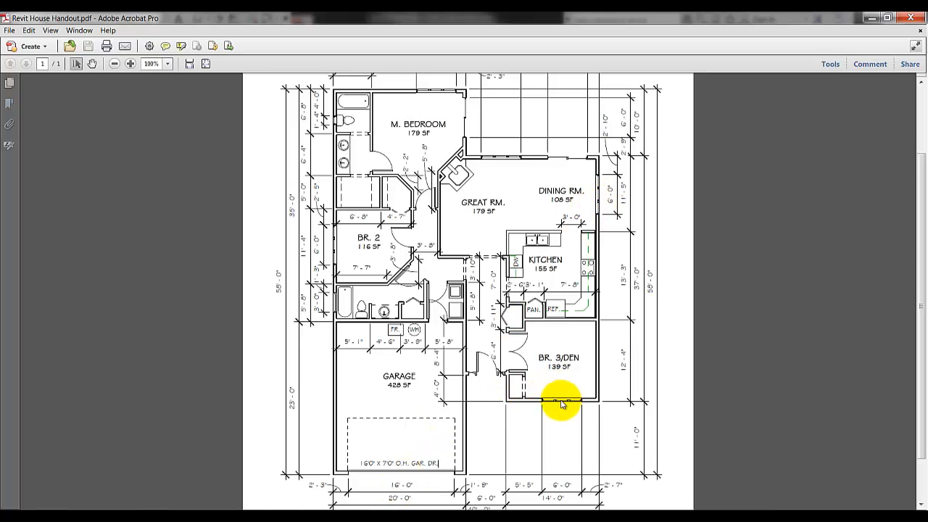
# Switch from Acrobat back to the Revit First Floor plan
pyautogui.click(256, 519)
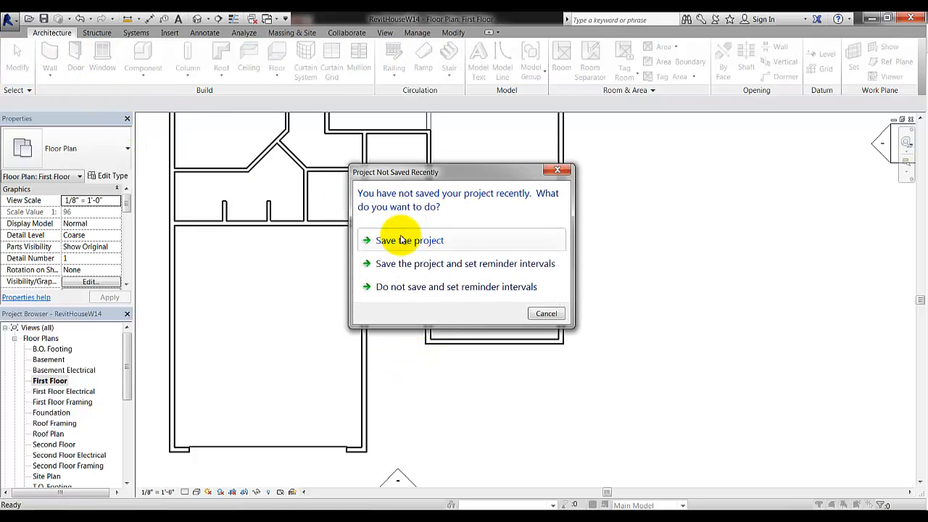
# Cancel the save reminder, browse window types without changing, and zoom onto the left exterior wall
pyautogui.click(545, 313)
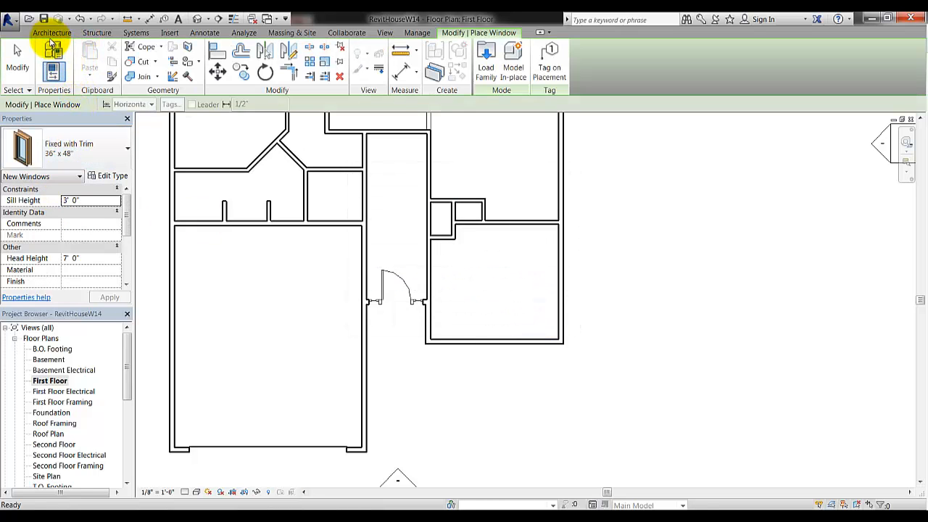
pyautogui.click(116, 151)
pyautogui.moveTo(128, 271); pyautogui.dragTo(124, 322)
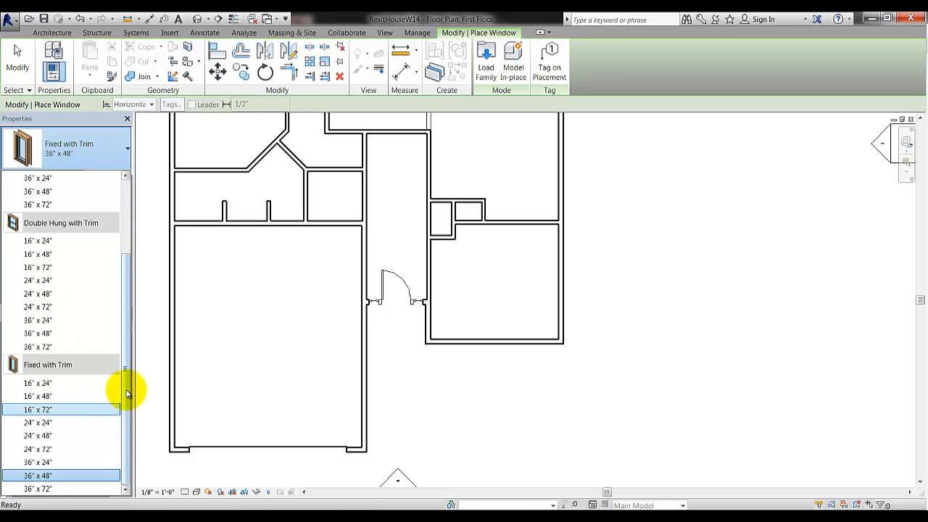
pyautogui.moveTo(126, 346); pyautogui.dragTo(123, 274)
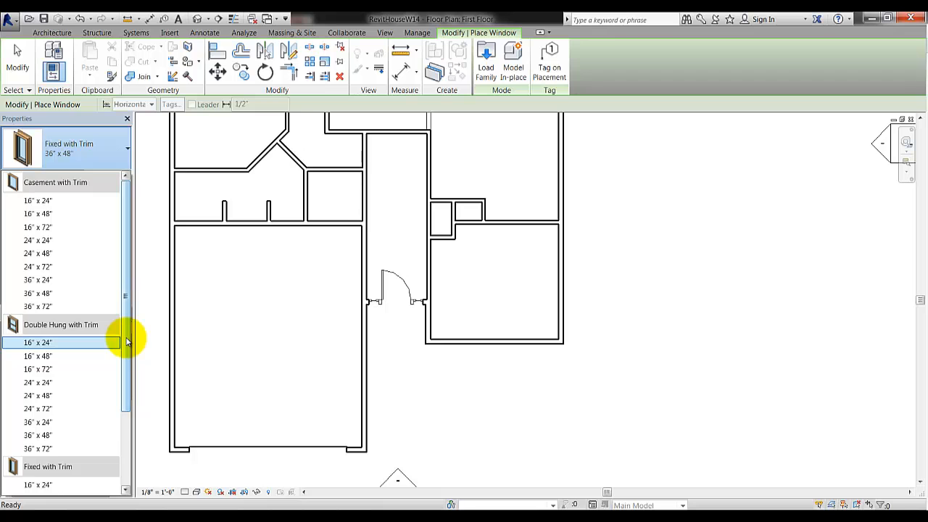
pyautogui.moveTo(126, 341); pyautogui.dragTo(126, 370)
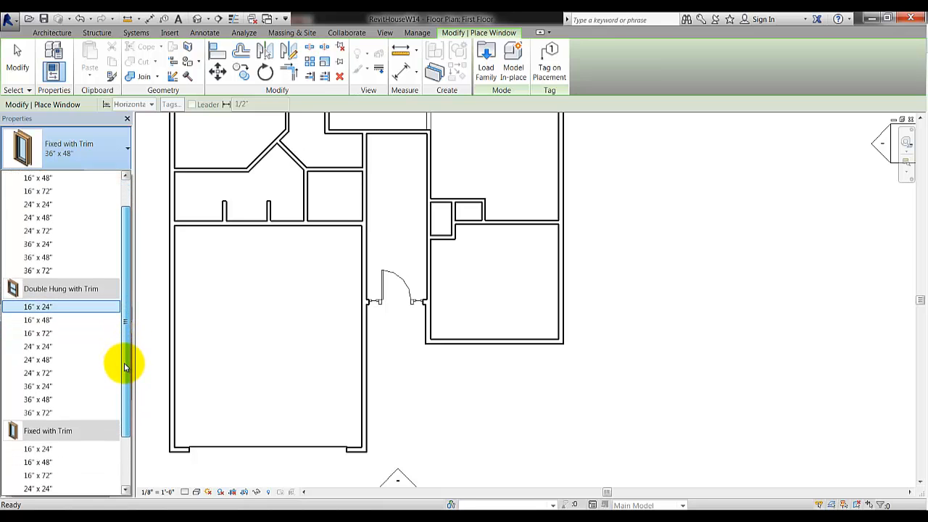
pyautogui.click(203, 323)
pyautogui.moveTo(276, 300); pyautogui.dragTo(358, 425, button='middle')
pyautogui.scroll(4, 284, 238)
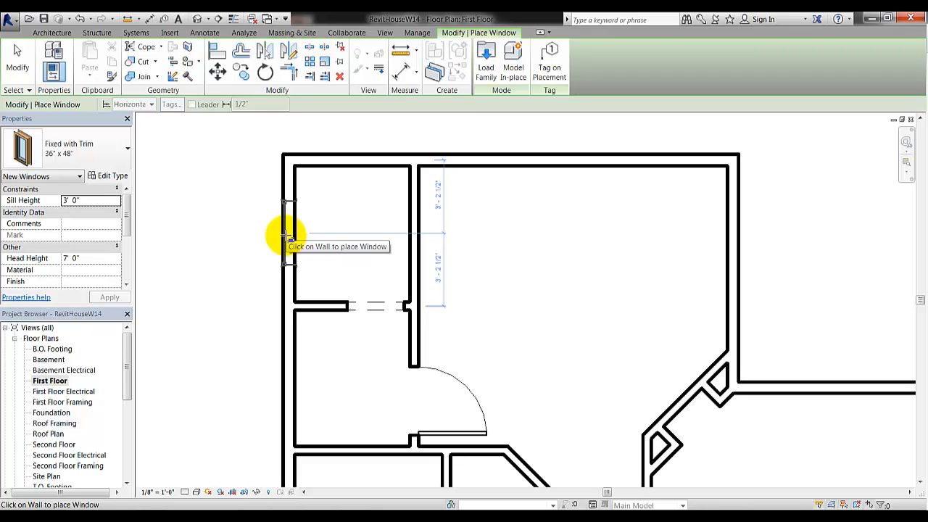
# Place a Double Hung with Trim 16" x 24" window in the upper-left room's left outer wall
pyautogui.click(100, 153)
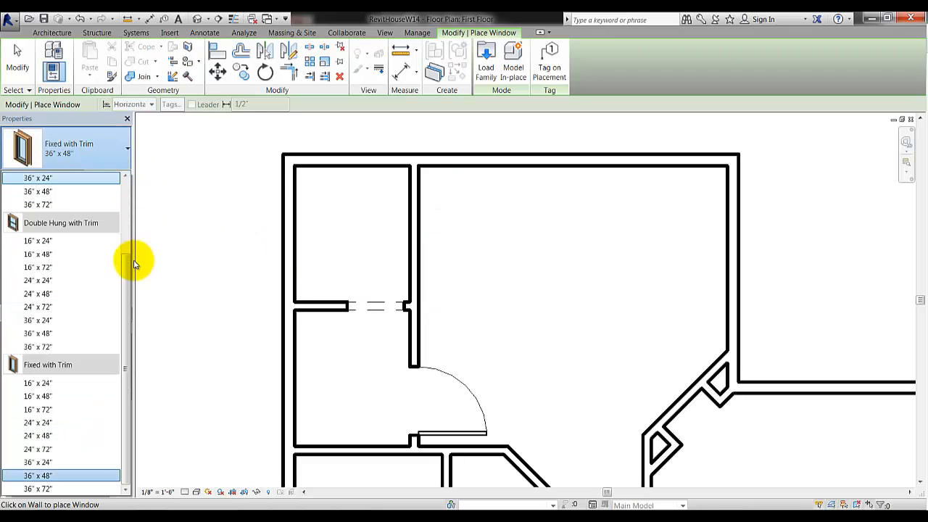
pyautogui.click(54, 242)
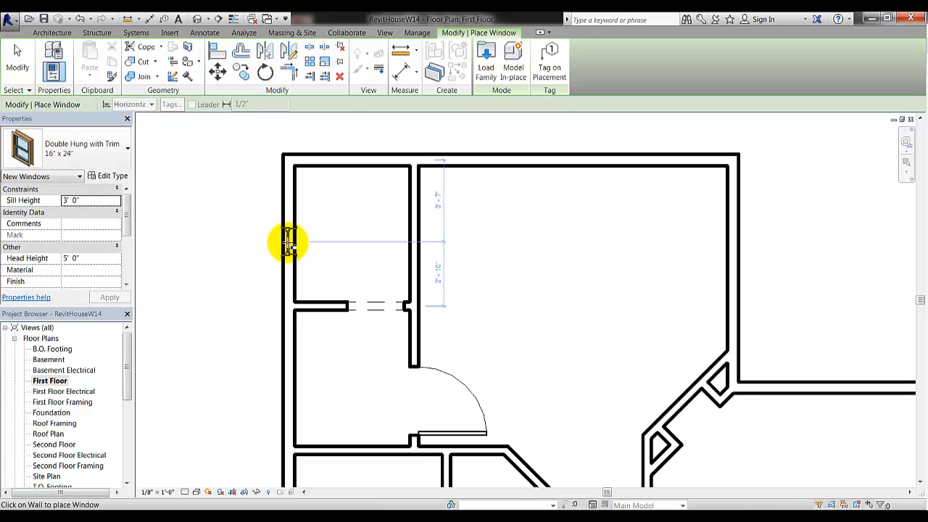
pyautogui.click(289, 241)
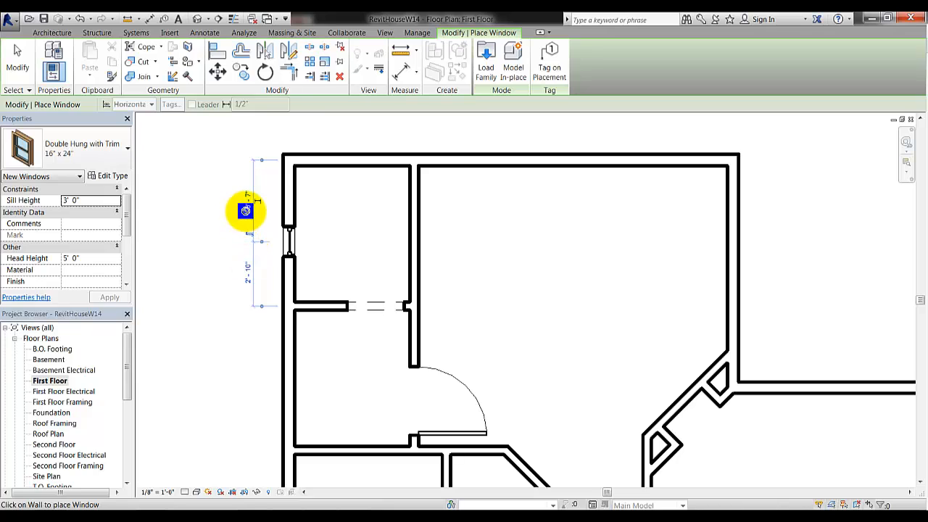
pyautogui.click(247, 202)
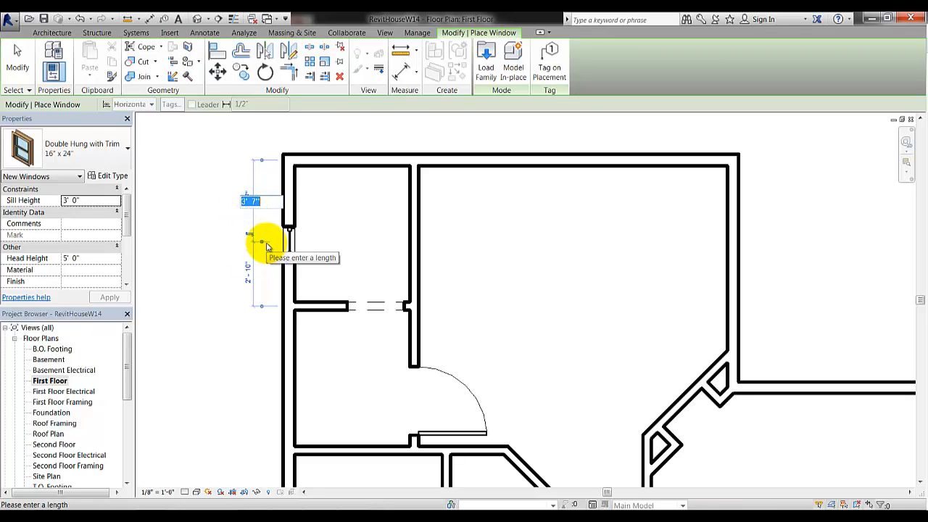
# Keep the window where it is and scroll through the Type Selector's window types
pyautogui.press('Return')
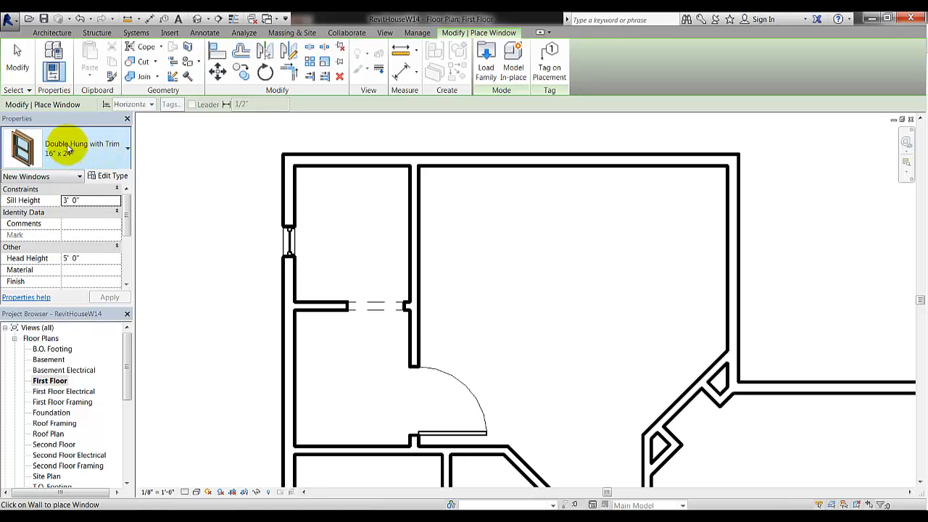
pyautogui.click(93, 151)
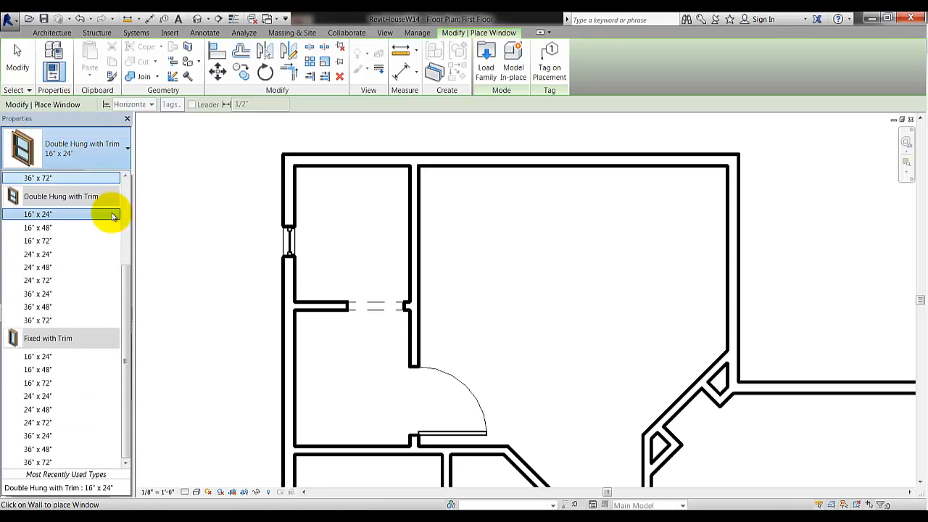
pyautogui.moveTo(126, 285); pyautogui.dragTo(128, 314)
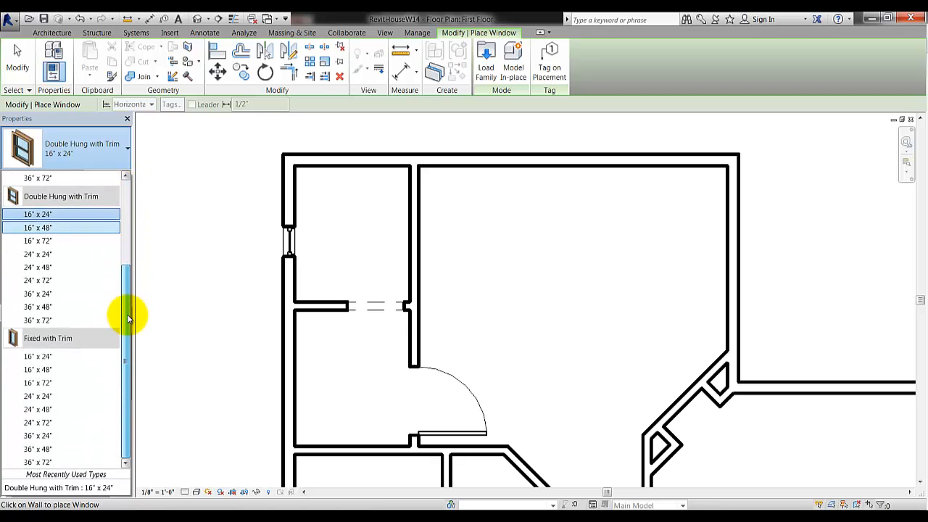
pyautogui.click(485, 59)
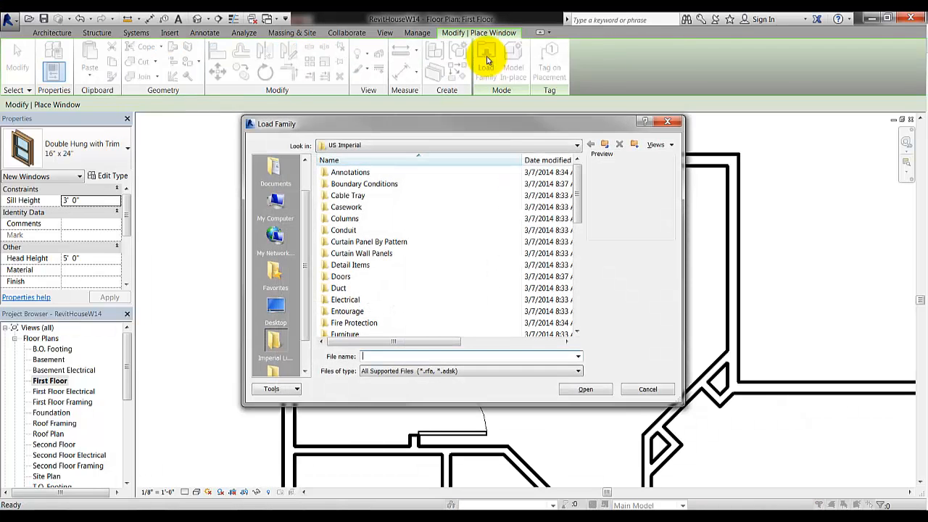
pyautogui.moveTo(585, 187); pyautogui.dragTo(585, 319)
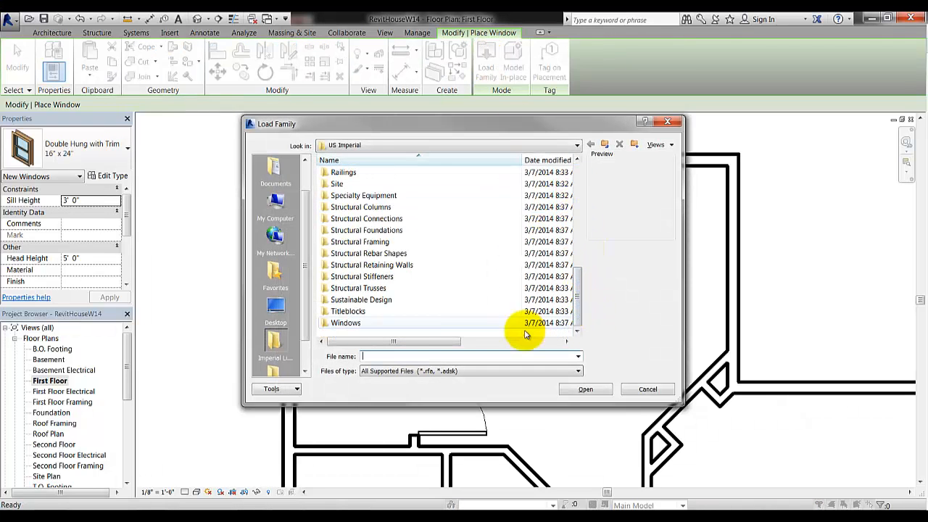
pyautogui.doubleClick(343, 322)
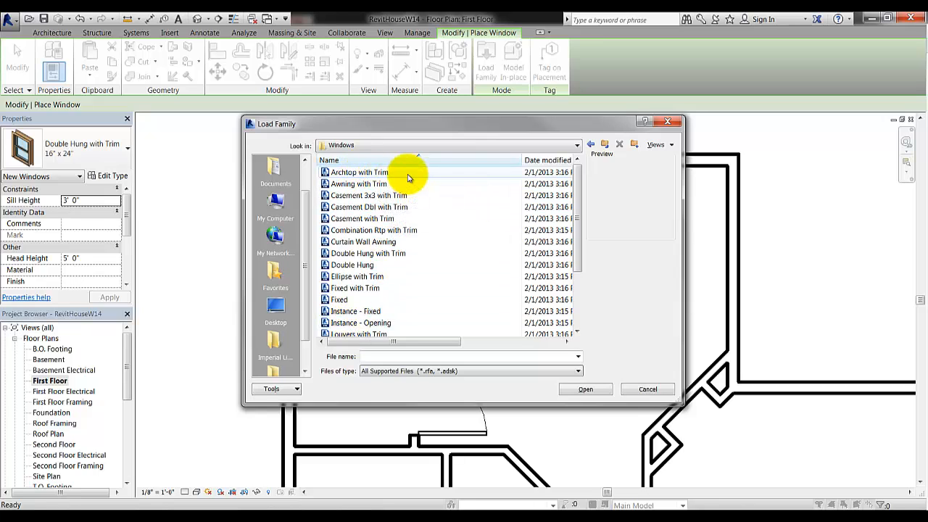
pyautogui.moveTo(578, 216); pyautogui.dragTo(578, 293)
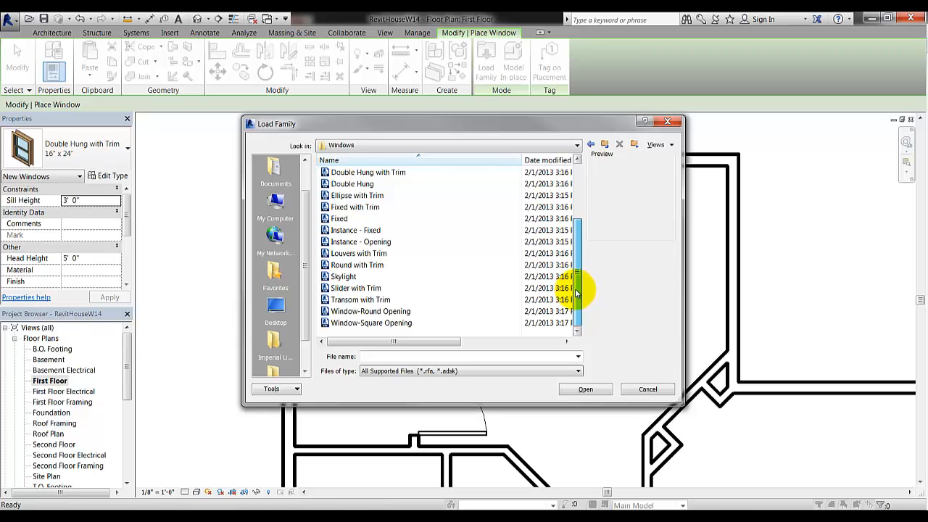
pyautogui.moveTo(577, 292)
pyautogui.mouseDown()
pyautogui.moveTo(578, 190)
pyautogui.moveTo(585, 290)
pyautogui.mouseUp()
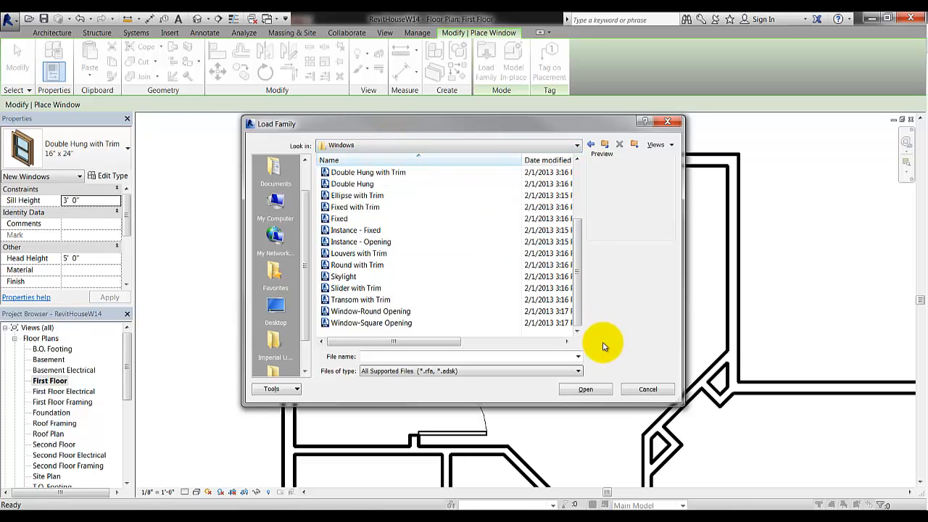
pyautogui.click(649, 390)
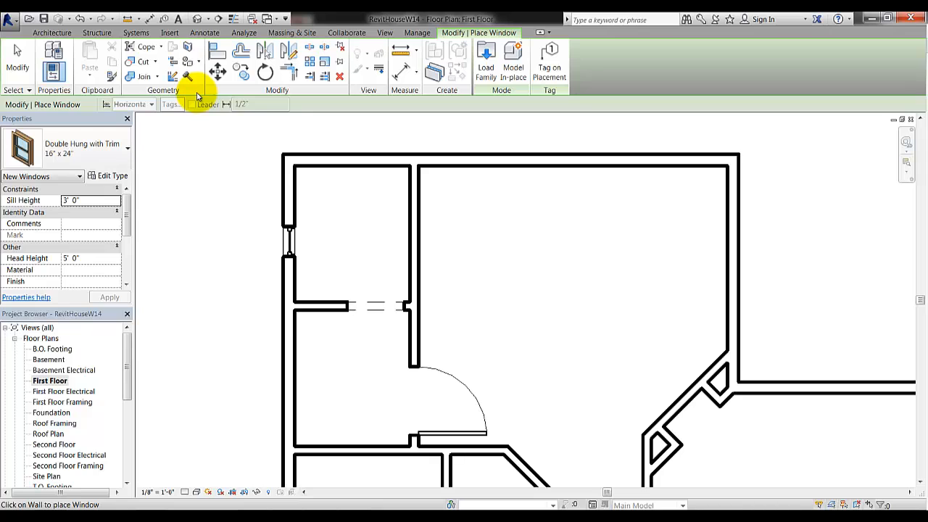
# From the Insert tab, search Autodesk Seek for 'triple casement' windows
pyautogui.click(167, 33)
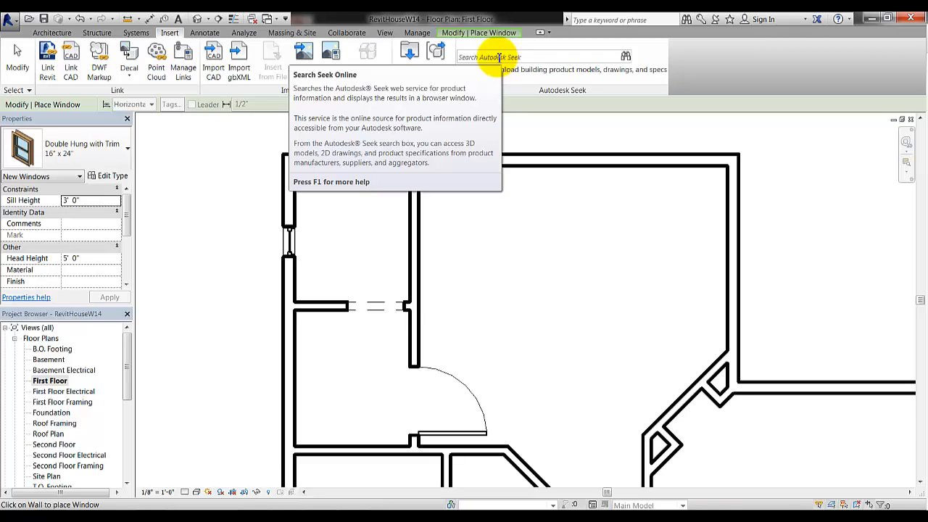
pyautogui.press('c')
pyautogui.press('Escape')
pyautogui.press('p')
pyautogui.press('p')
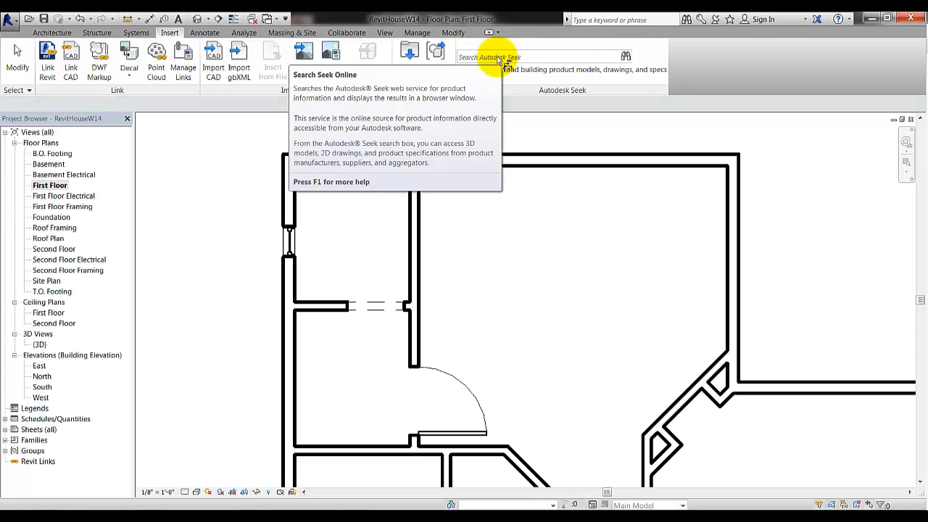
pyautogui.click(505, 56)
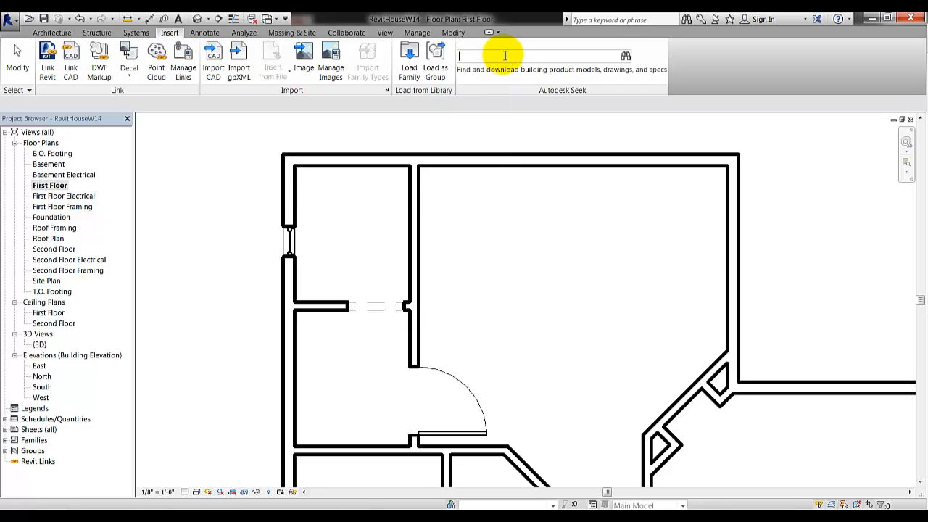
pyautogui.write('triple casement')
pyautogui.press('Return')
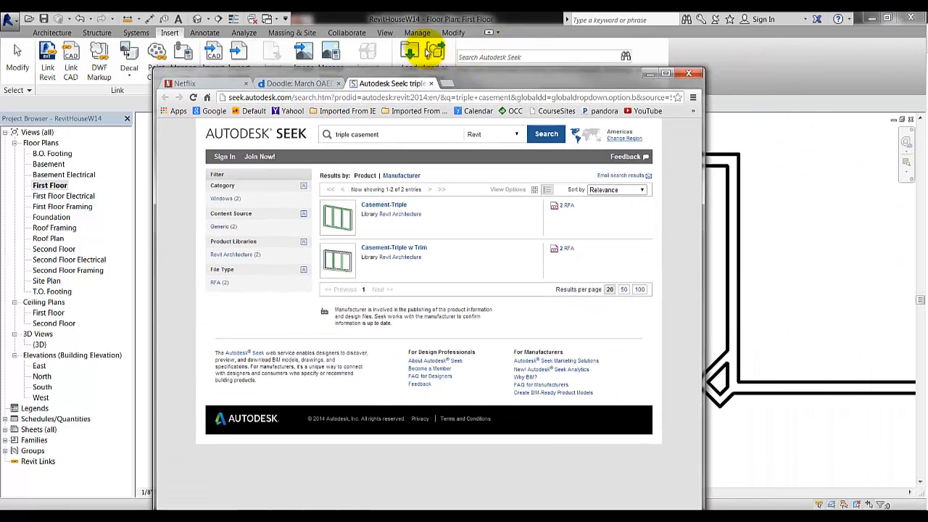
# Open the Casement-Triple w Trim page and download its Revit 2010 family, accepting the terms
pyautogui.moveTo(428, 52); pyautogui.dragTo(442, 15)
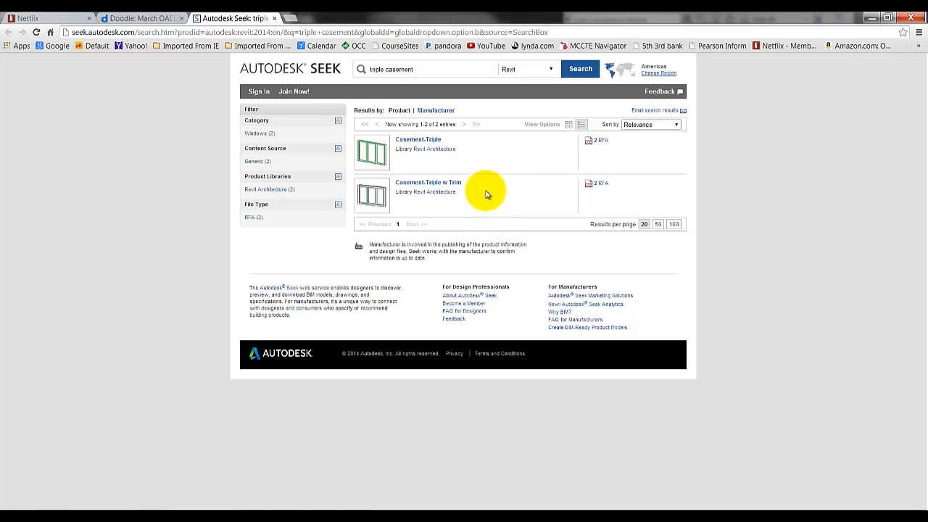
pyautogui.click(431, 186)
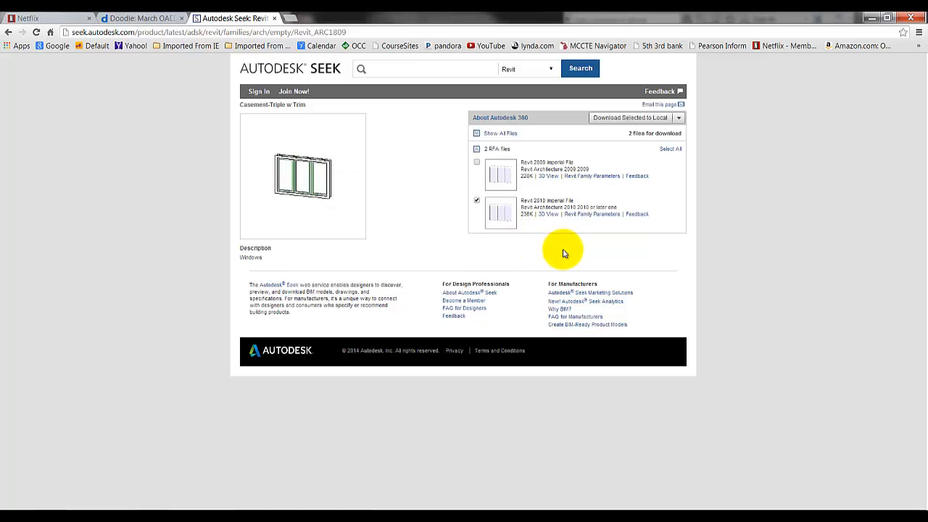
pyautogui.click(627, 122)
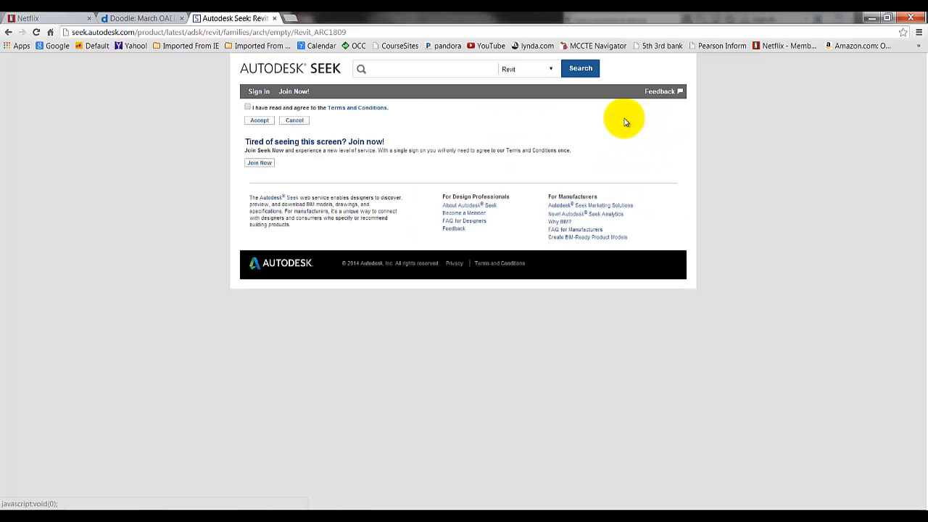
pyautogui.click(259, 122)
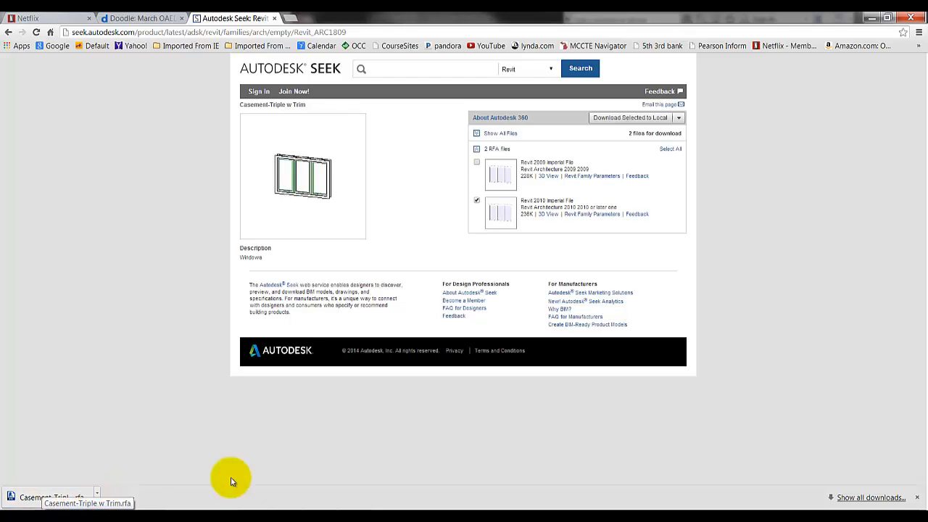
# Open Casement-Triple w Trim from Removable Disk (F:) > 1151 > Week 9 in Revit
pyautogui.click(253, 520)
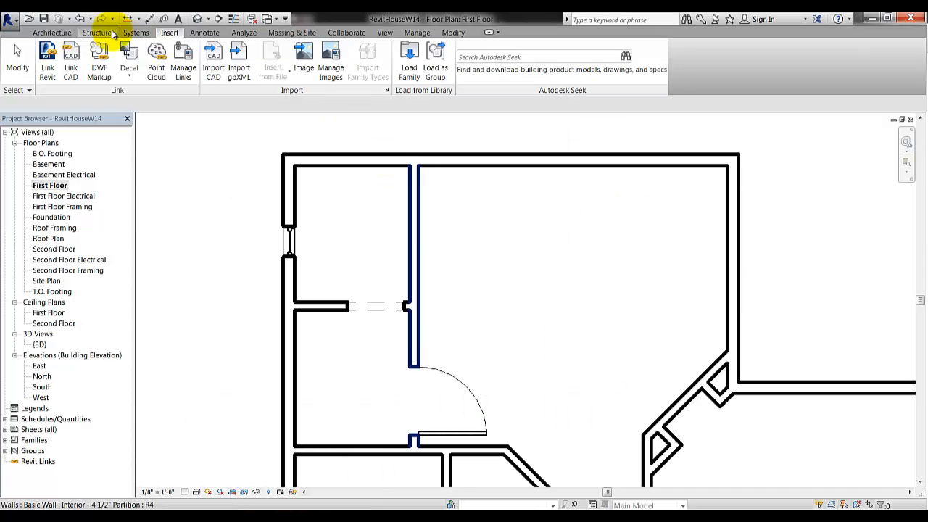
pyautogui.click(29, 20)
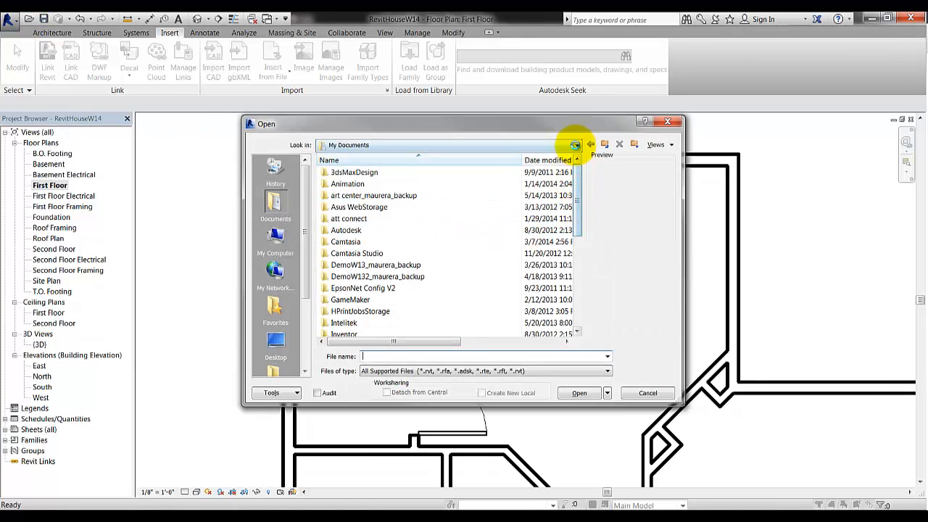
pyautogui.click(577, 145)
pyautogui.click(378, 225)
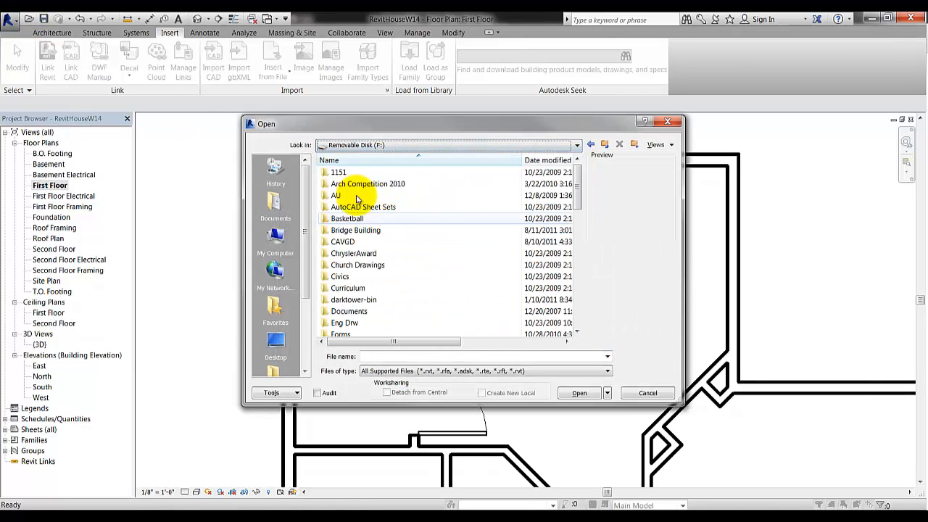
pyautogui.doubleClick(343, 172)
pyautogui.moveTo(581, 188); pyautogui.dragTo(586, 249)
pyautogui.doubleClick(365, 265)
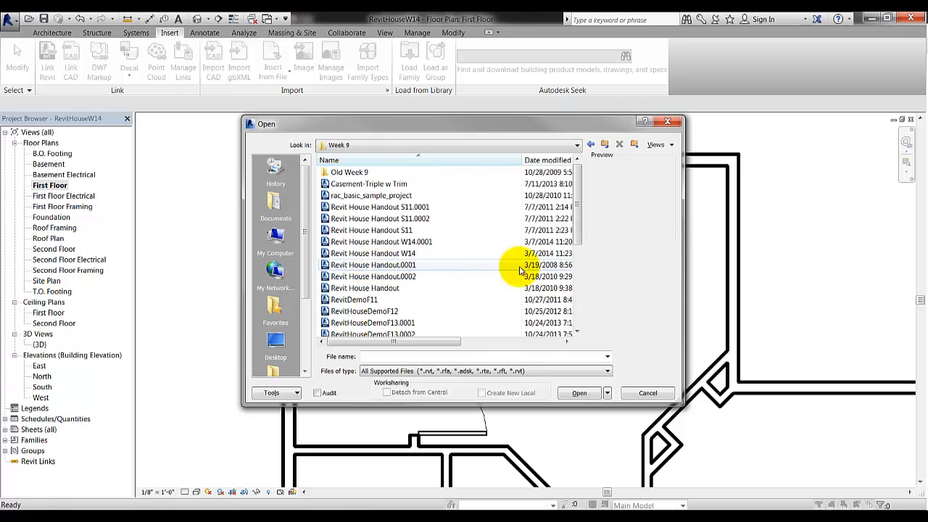
pyautogui.click(395, 184)
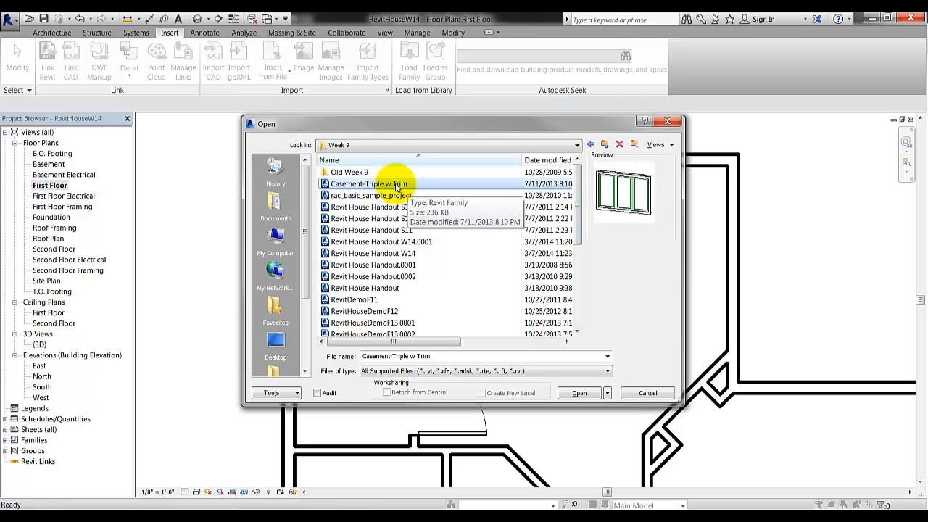
pyautogui.click(579, 392)
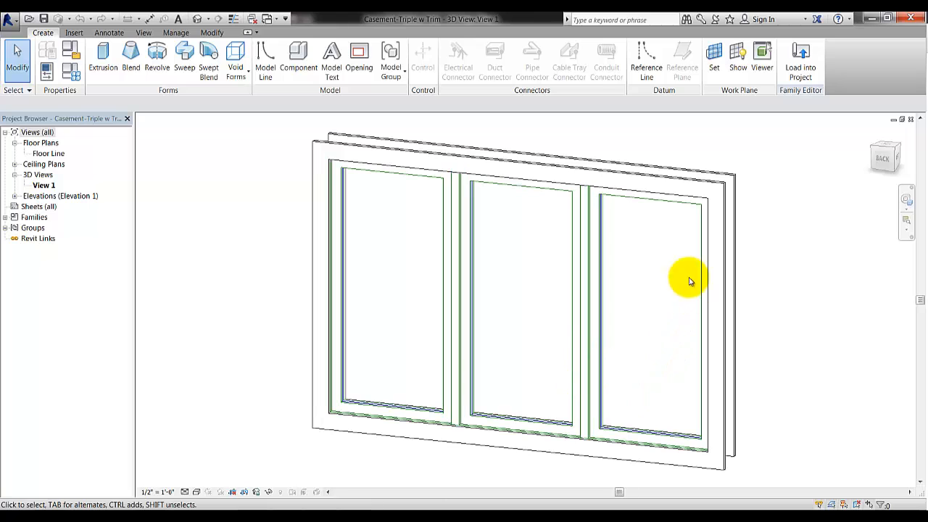
# Load Casement-Triple w Trim into the house and place windows in the top and right walls
pyautogui.click(802, 68)
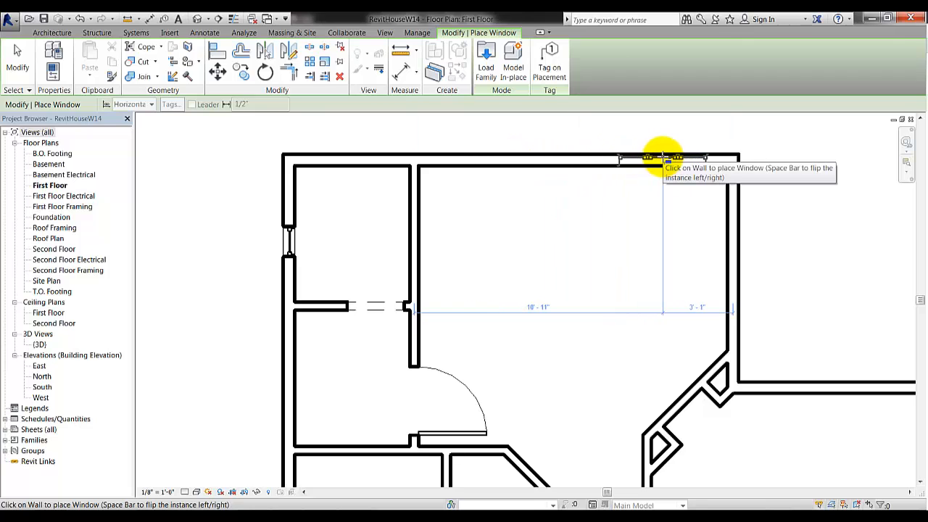
pyautogui.click(663, 157)
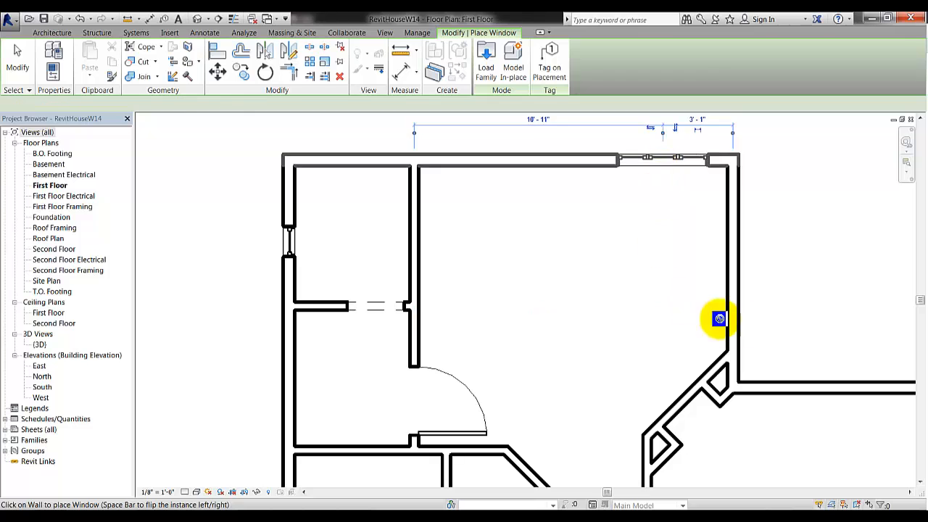
pyautogui.click(845, 385)
pyautogui.moveTo(845, 384); pyautogui.dragTo(356, 285, button='middle')
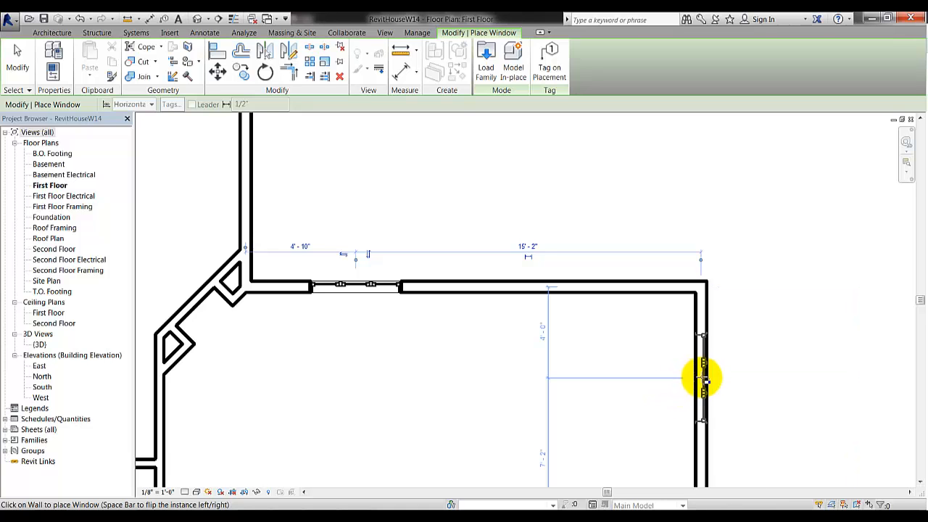
pyautogui.click(702, 377)
# Place more triple casement windows in the left wall and a lower room's bottom wall
pyautogui.scroll(-3, 551, 323)
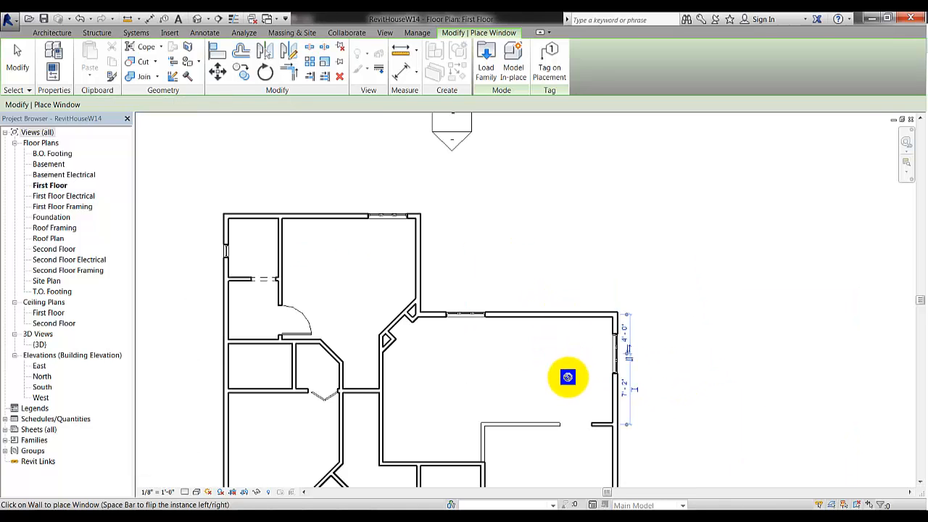
pyautogui.moveTo(595, 342); pyautogui.dragTo(678, 215, button='middle')
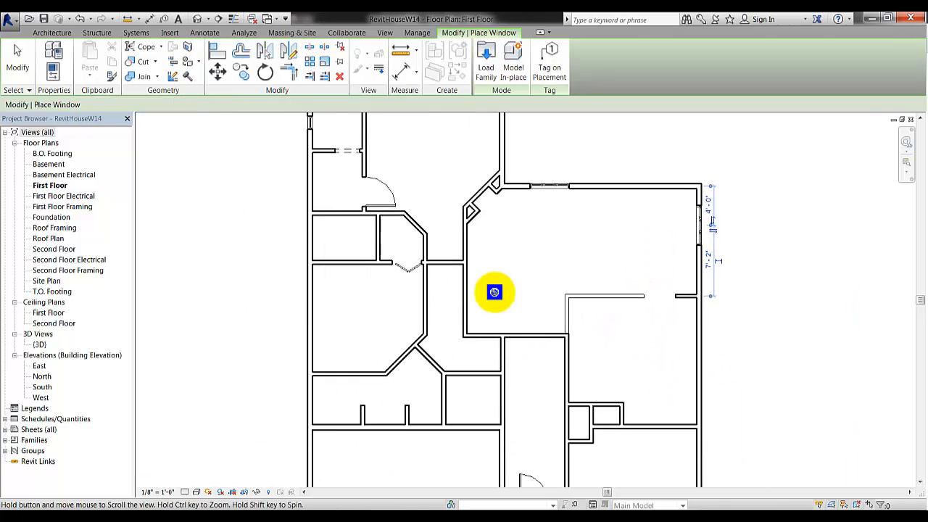
pyautogui.click(310, 310)
pyautogui.moveTo(628, 441); pyautogui.dragTo(585, 286, button='middle')
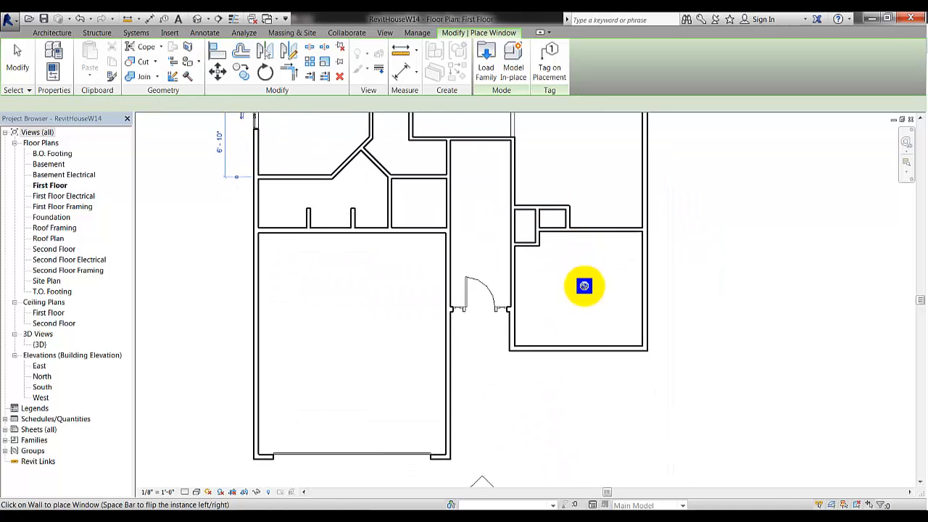
pyautogui.click(597, 350)
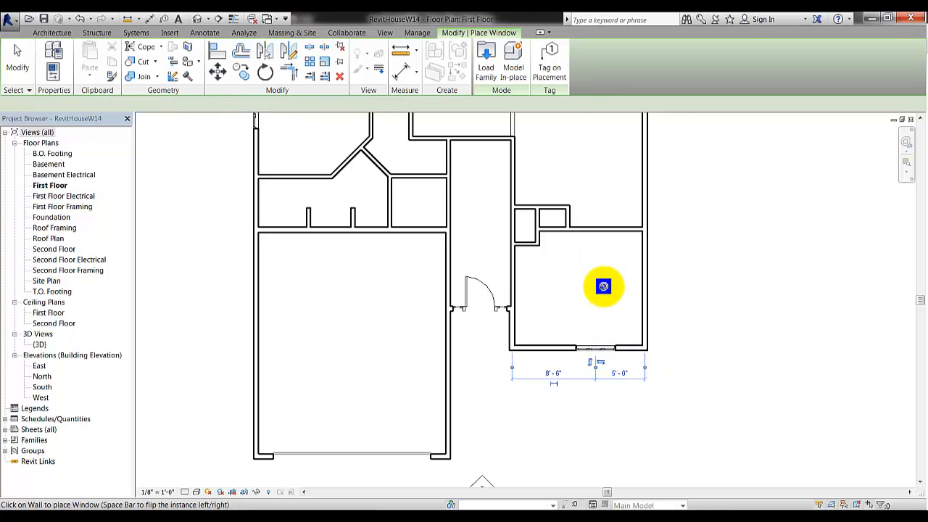
pyautogui.moveTo(603, 285); pyautogui.dragTo(612, 425, button='middle')
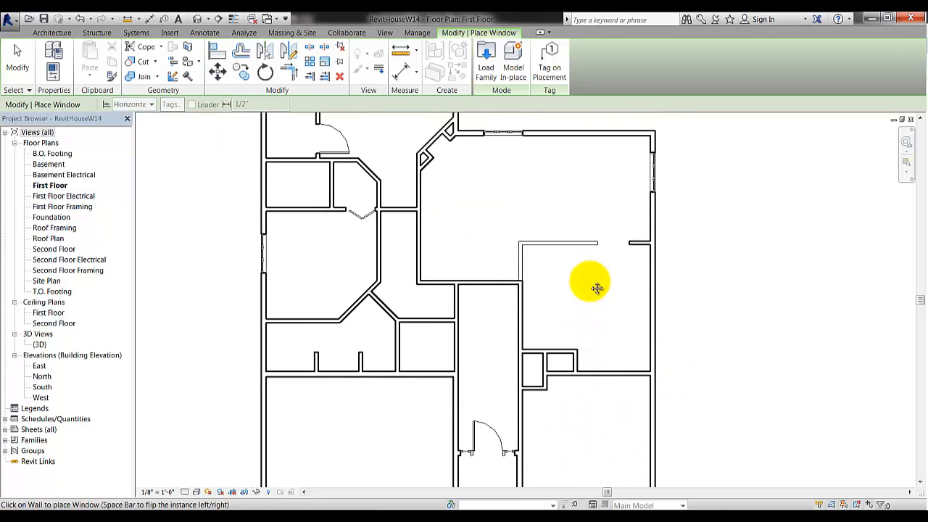
pyautogui.moveTo(597, 285); pyautogui.dragTo(651, 435, button='middle')
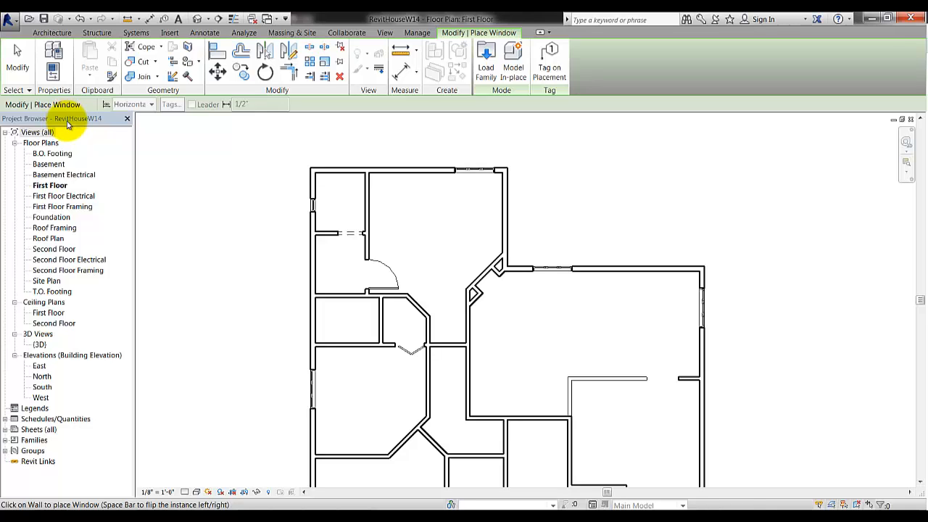
# Turn on the Properties palette under View > User Interface
pyautogui.click(386, 34)
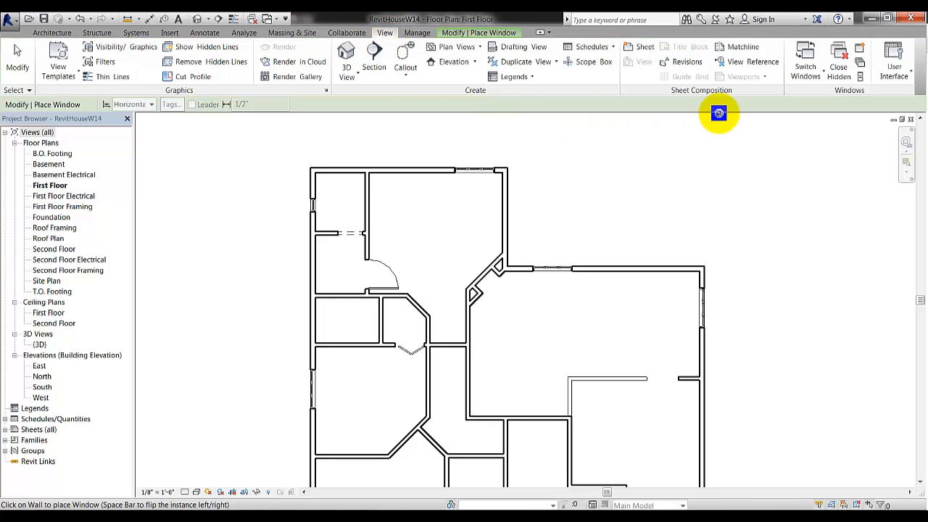
pyautogui.click(903, 76)
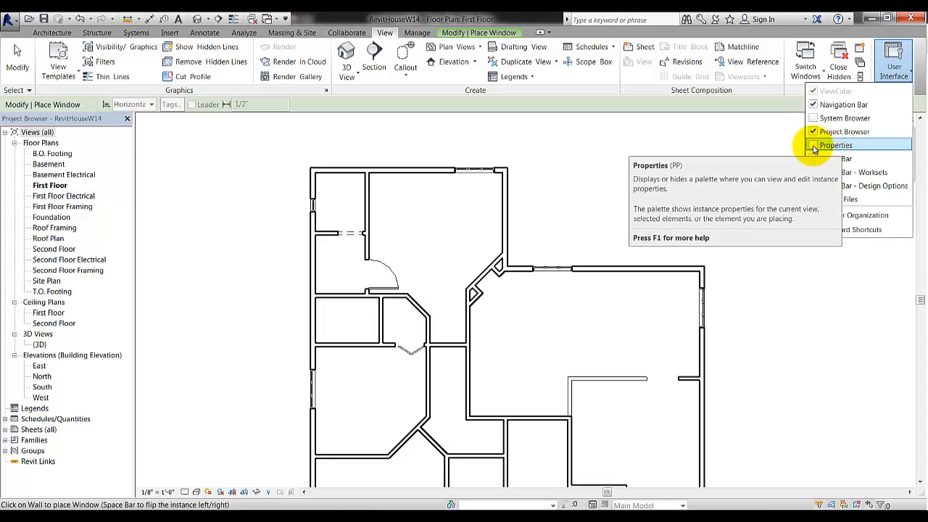
pyautogui.click(814, 146)
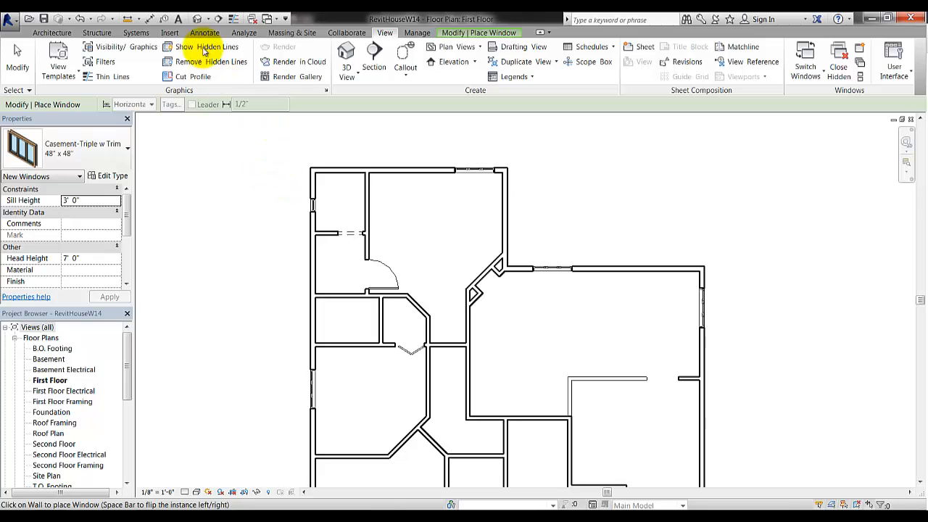
# Inspect the newly placed triple casement windows in the default 3D view, then end window placement
pyautogui.click(197, 19)
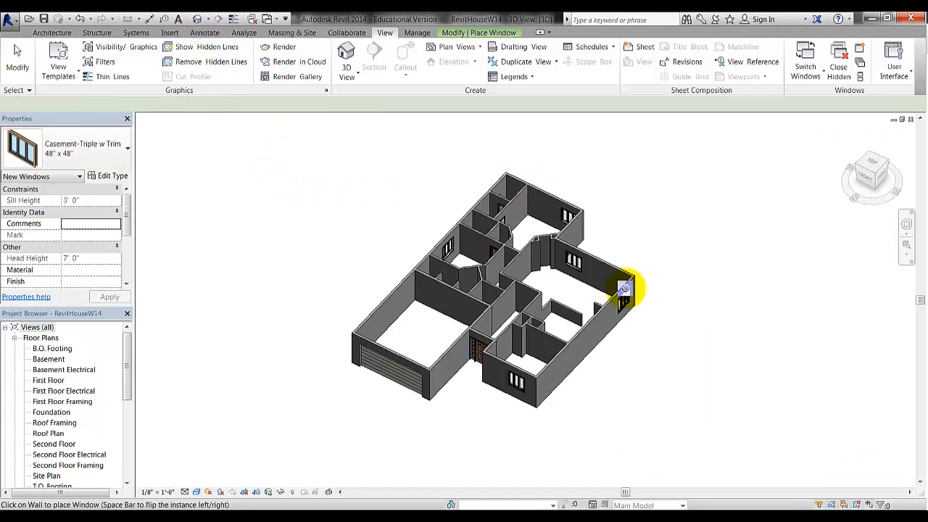
pyautogui.scroll(5, 491, 415)
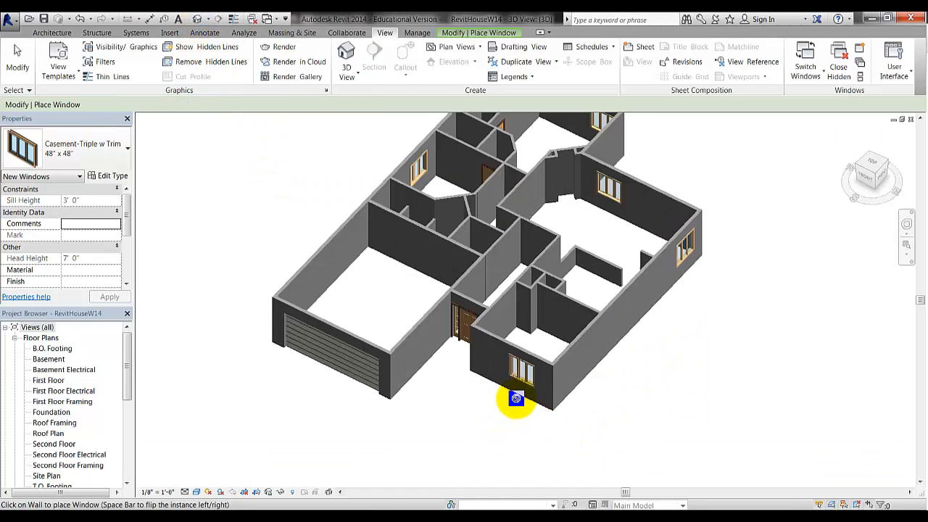
pyautogui.keyDown('shift'); pyautogui.moveTo(513, 416); pyautogui.dragTo(387, 371, button='middle'); pyautogui.keyUp('shift')
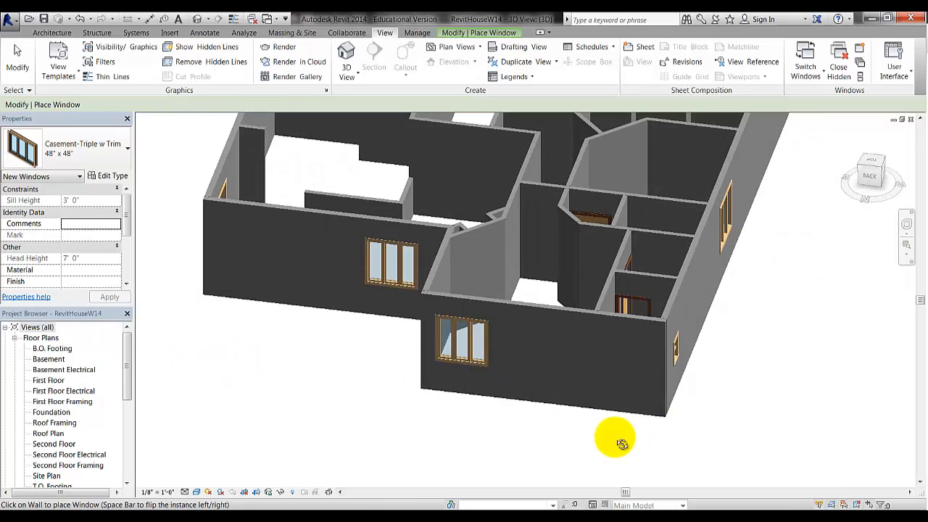
pyautogui.keyDown('shift'); pyautogui.moveTo(614, 438); pyautogui.dragTo(638, 427, button='middle'); pyautogui.keyUp('shift')
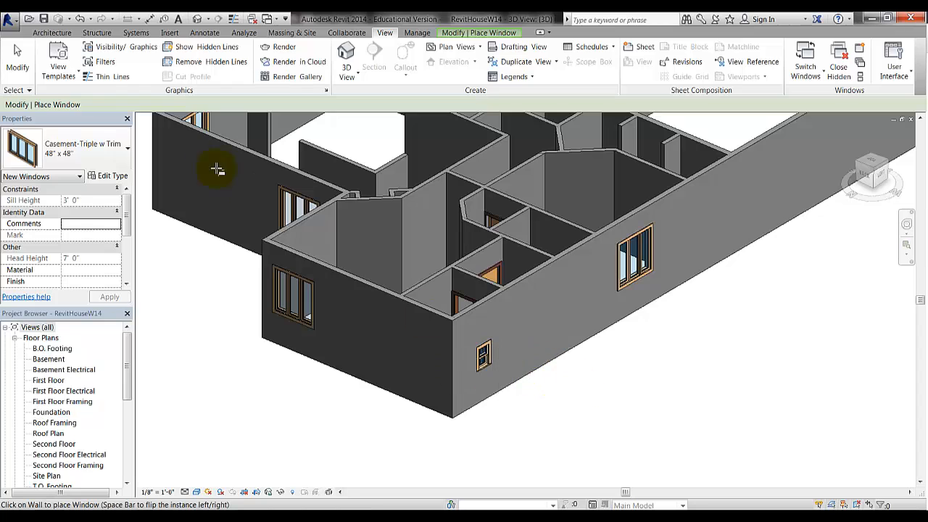
pyautogui.click(17, 58)
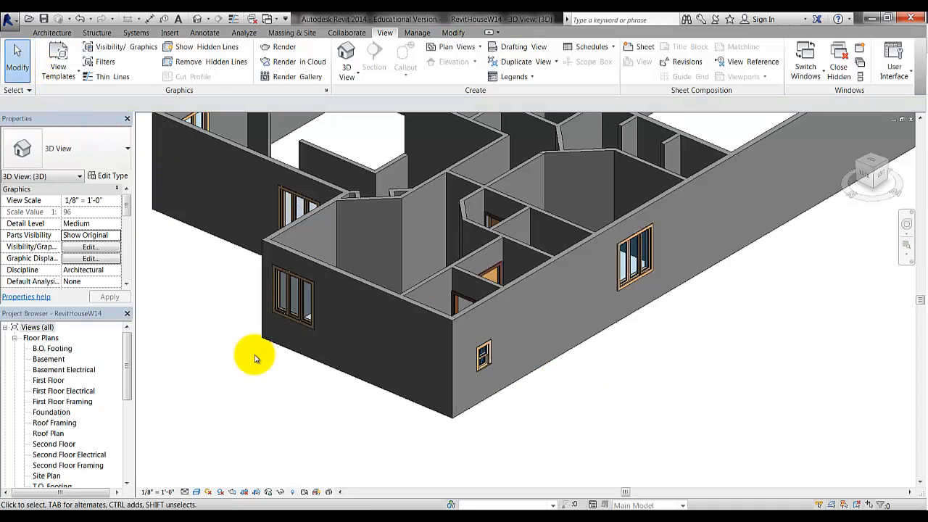
# Set the small Double Hung with Trim 16" x 24" end-wall window's head height to 6' 8"
pyautogui.click(483, 355)
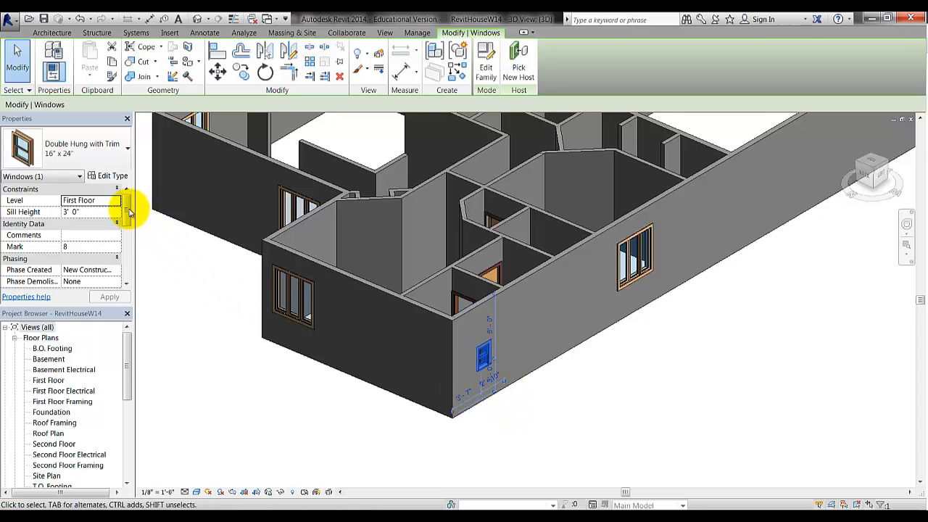
pyautogui.moveTo(127, 211); pyautogui.dragTo(128, 232)
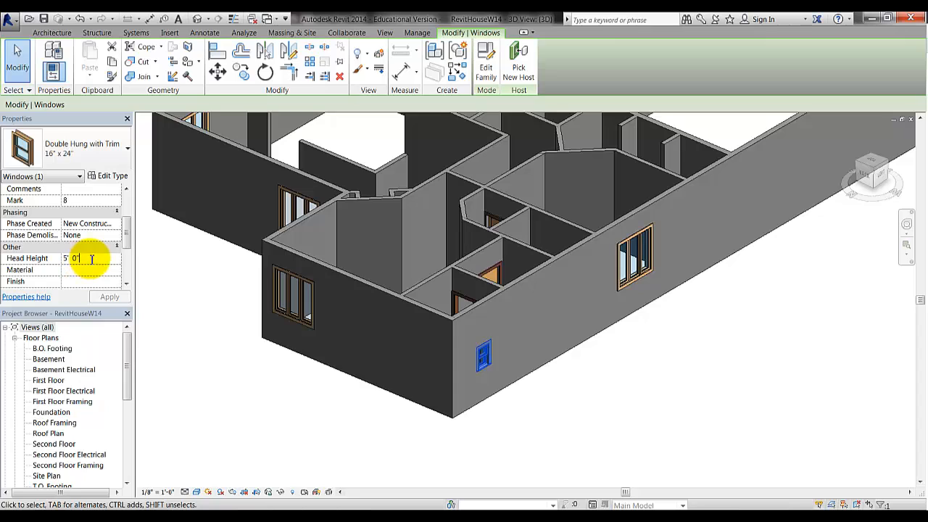
pyautogui.click(27, 263)
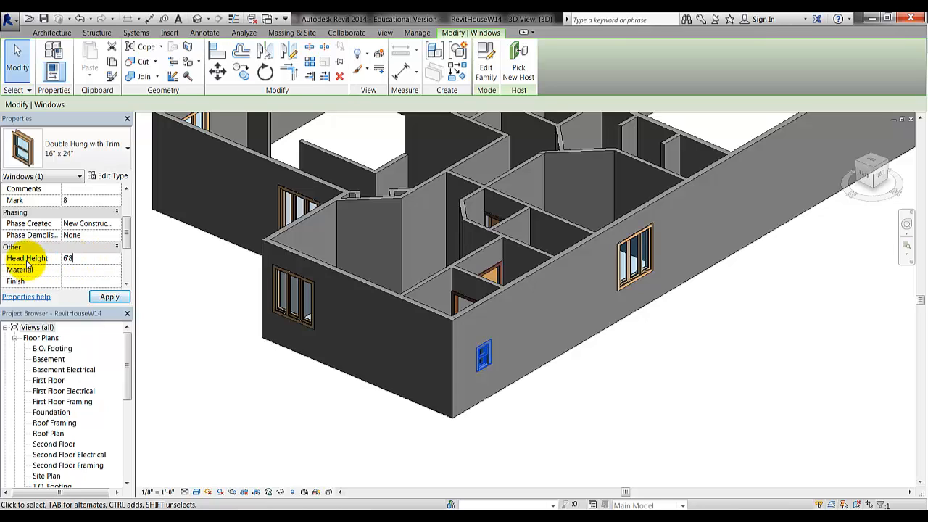
pyautogui.click(108, 297)
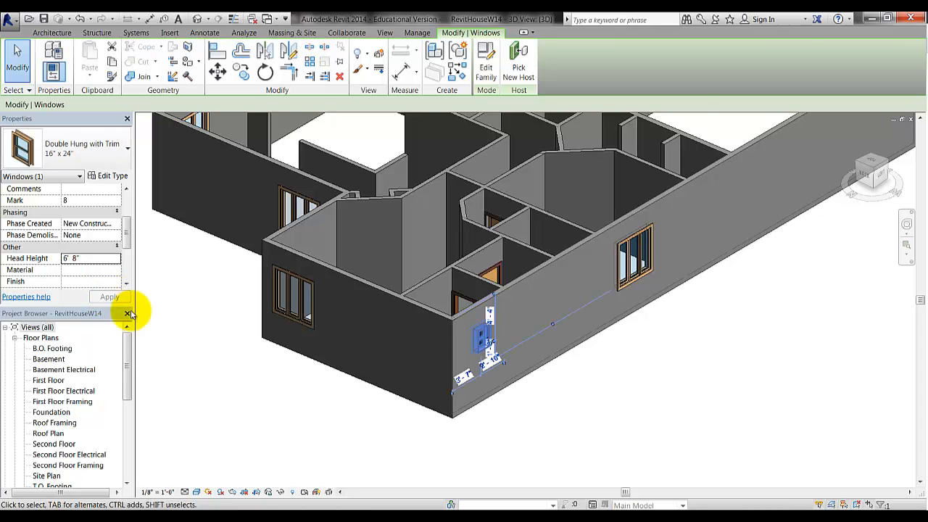
pyautogui.click(307, 425)
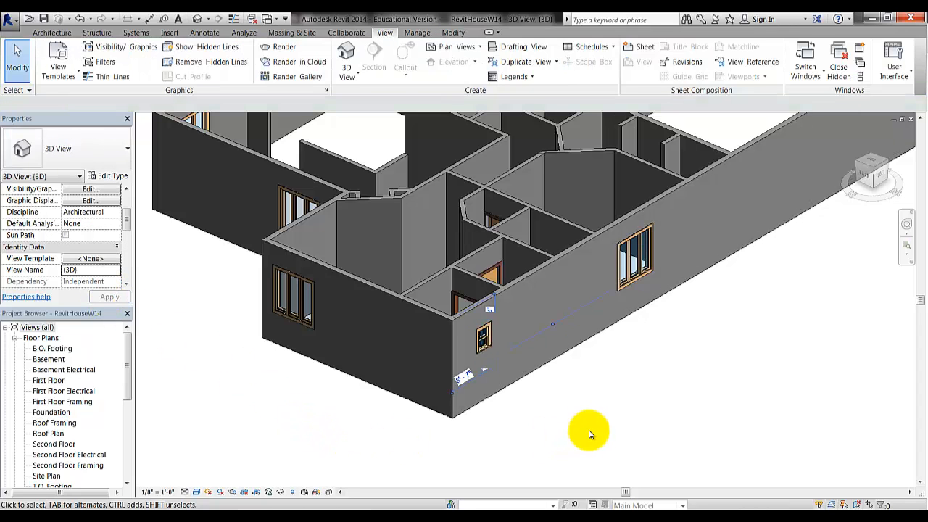
# On the First Floor plan, change the left-wall window to Double Hung with Trim 16" x 48", then view it in 3D
pyautogui.doubleClick(50, 389)
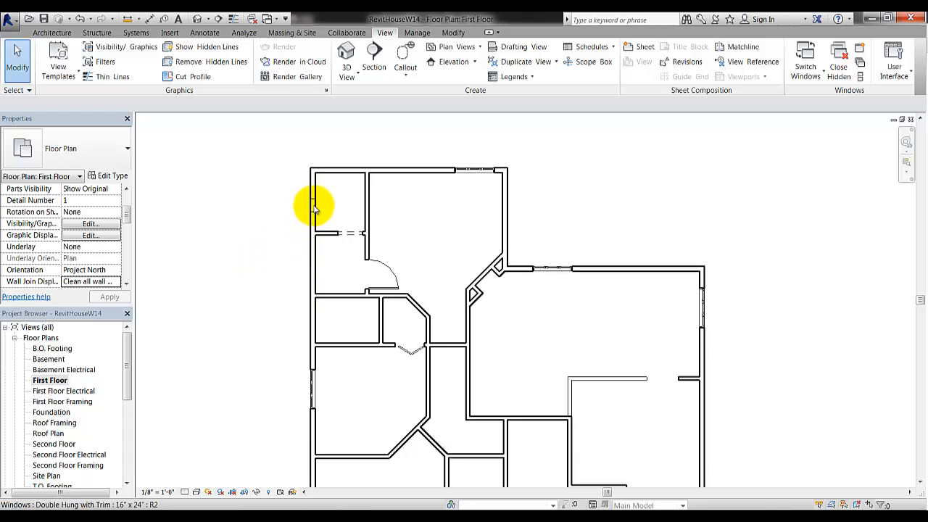
pyautogui.scroll(-3, 265, 315)
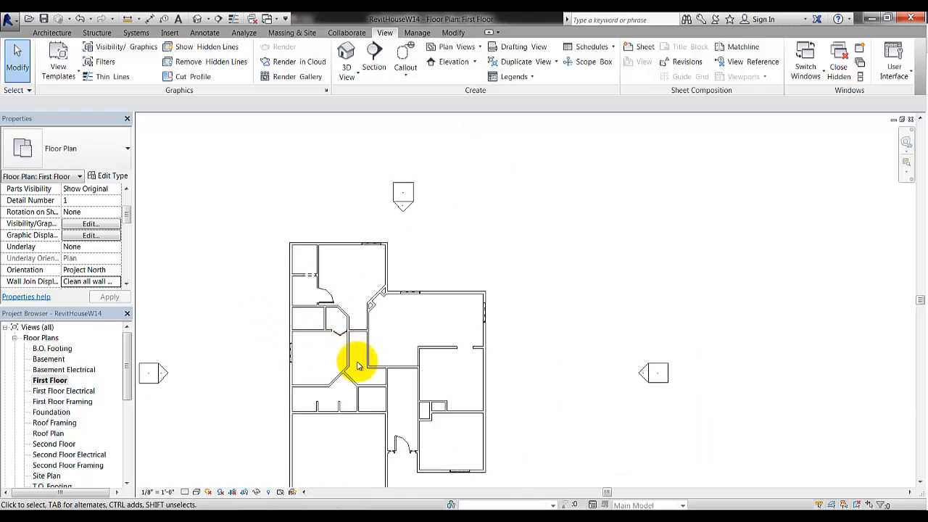
pyautogui.moveTo(392, 342); pyautogui.dragTo(439, 301, button='middle')
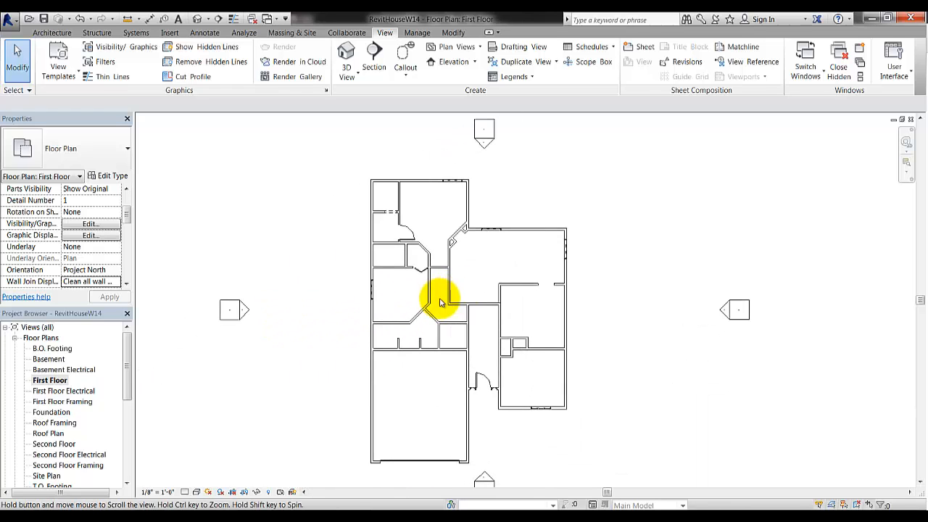
pyautogui.click(375, 205)
pyautogui.click(117, 156)
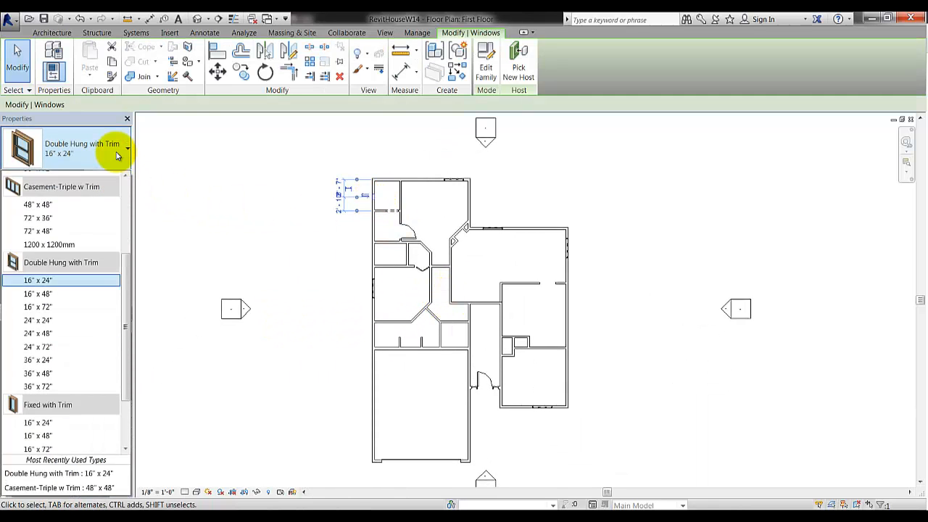
pyautogui.click(58, 302)
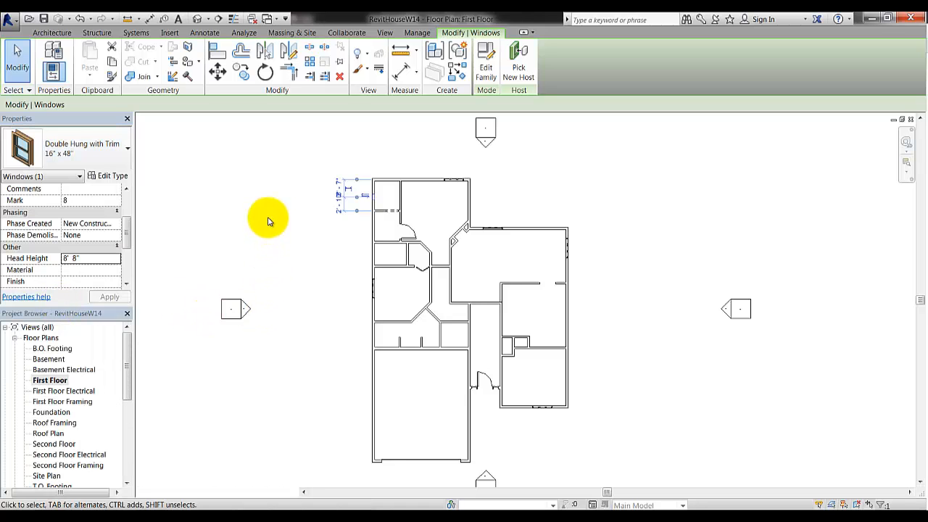
pyautogui.click(335, 257)
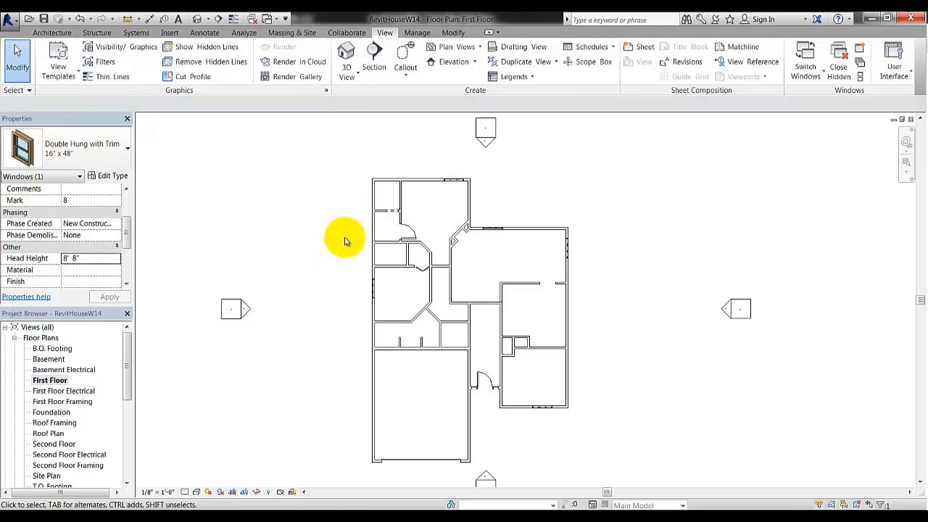
pyautogui.click(376, 200)
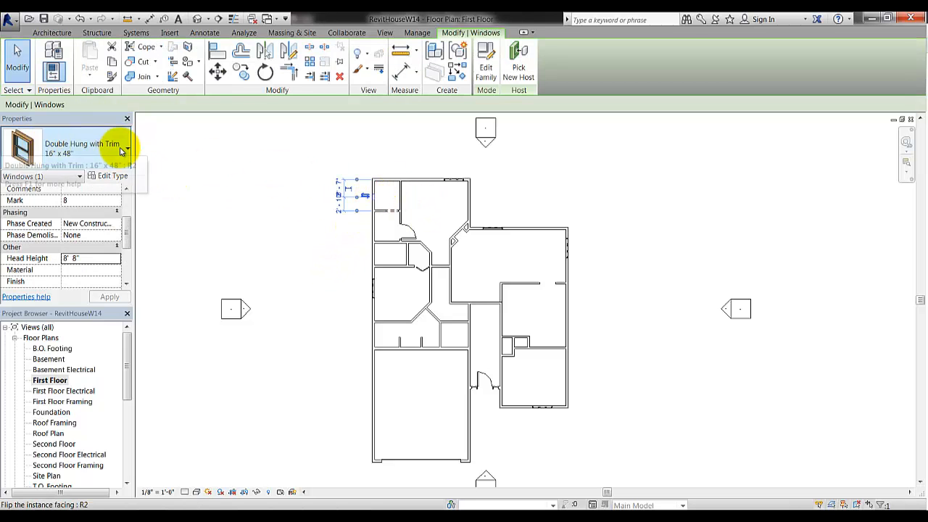
pyautogui.click(232, 212)
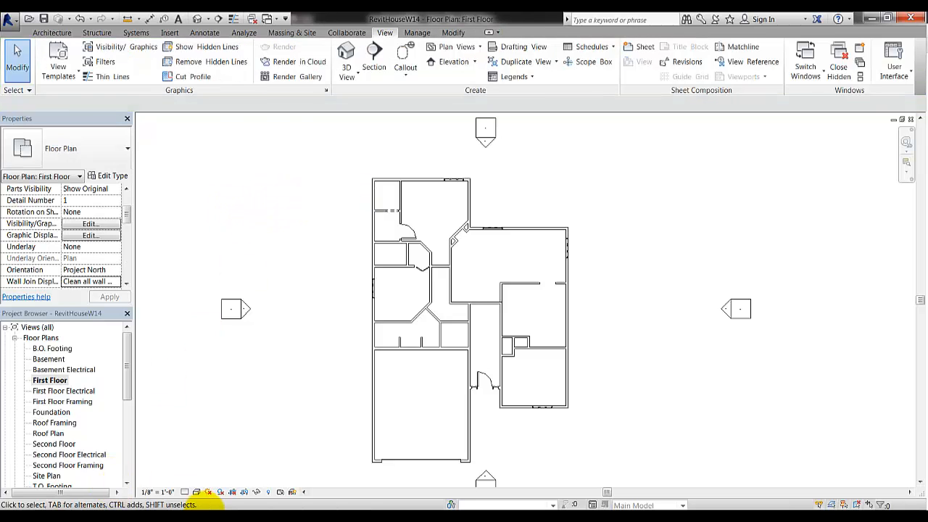
pyautogui.click(197, 19)
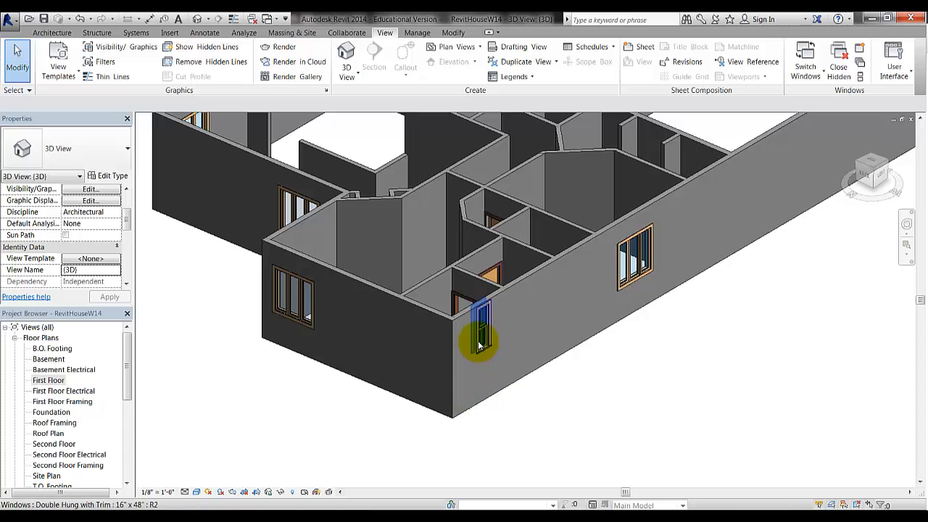
# Give the 16" x 48" end-wall window a head height of 6' 8"
pyautogui.click(478, 345)
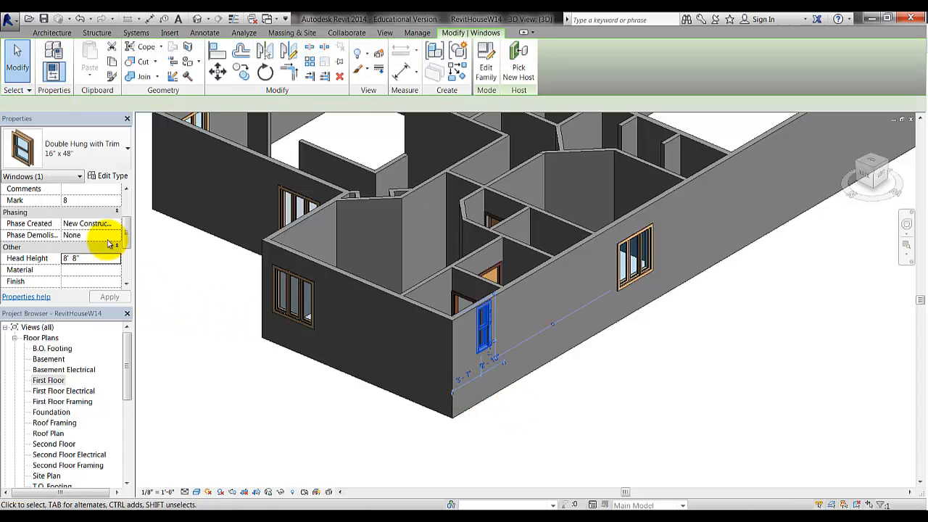
pyautogui.click(86, 261)
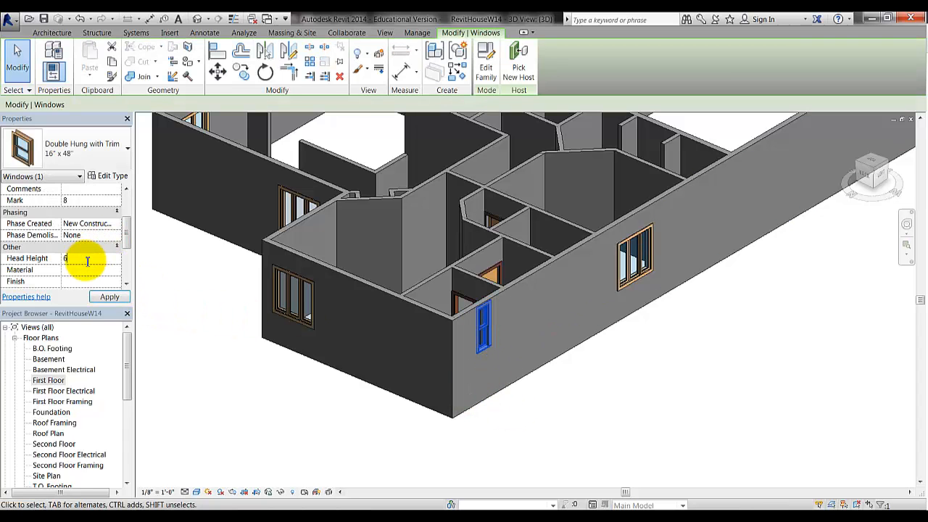
pyautogui.write("6'8")
pyautogui.click(101, 300)
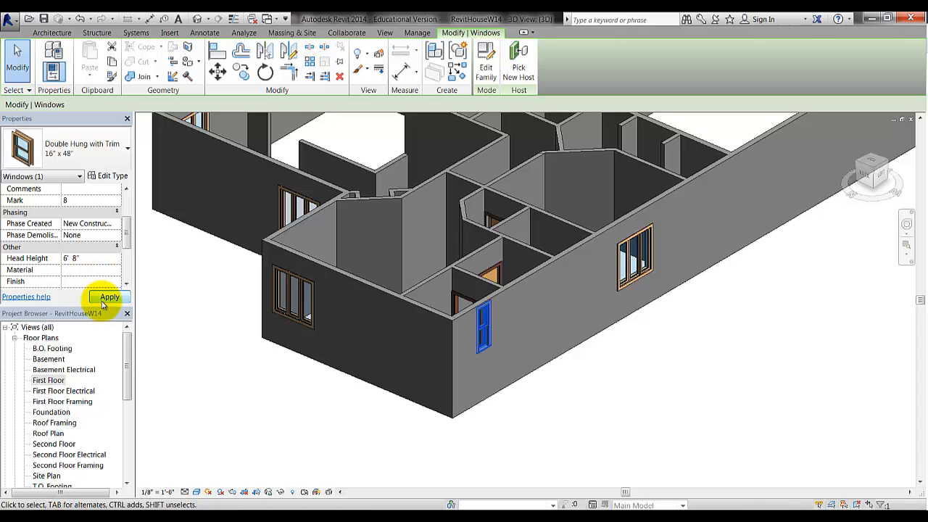
pyautogui.click(240, 394)
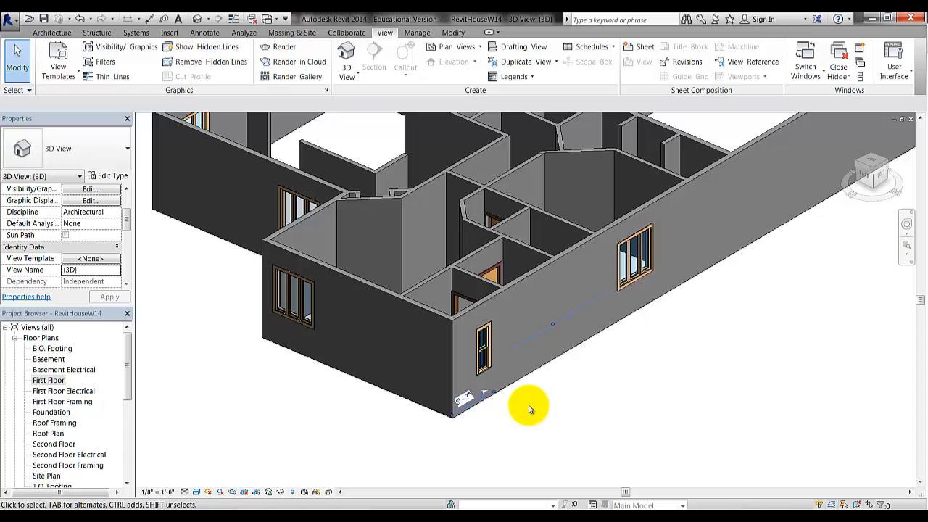
pyautogui.click(484, 368)
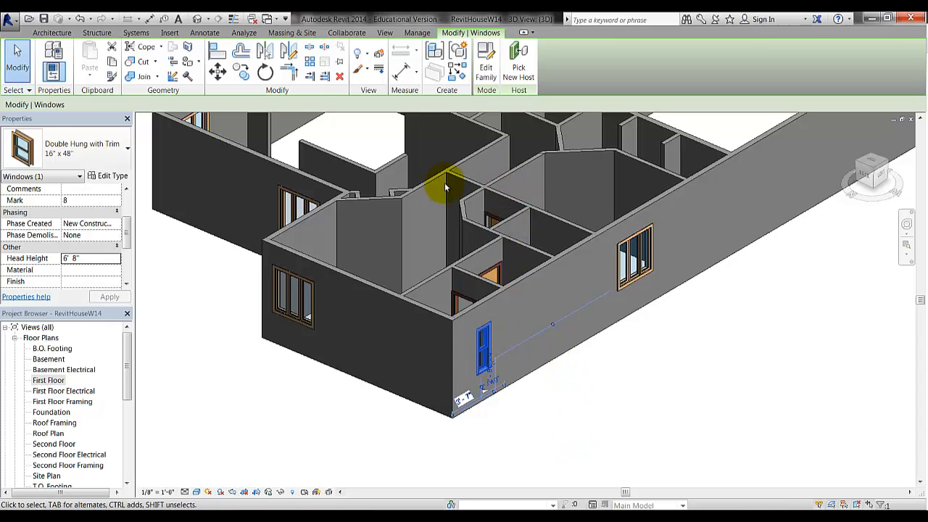
# Switch the end-wall window to Double Hung with Trim 16" x 24" and change its head height from 4' 8" to 6' 8"
pyautogui.click(112, 151)
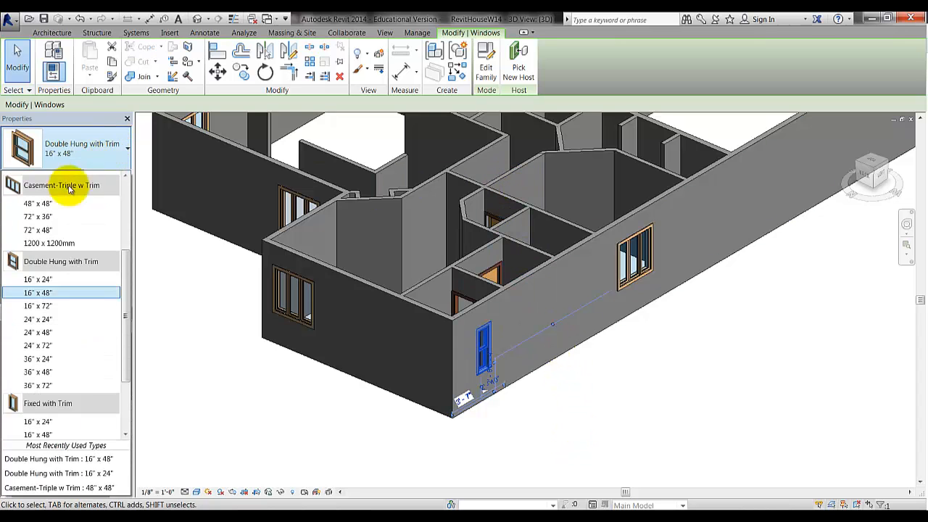
pyautogui.click(53, 281)
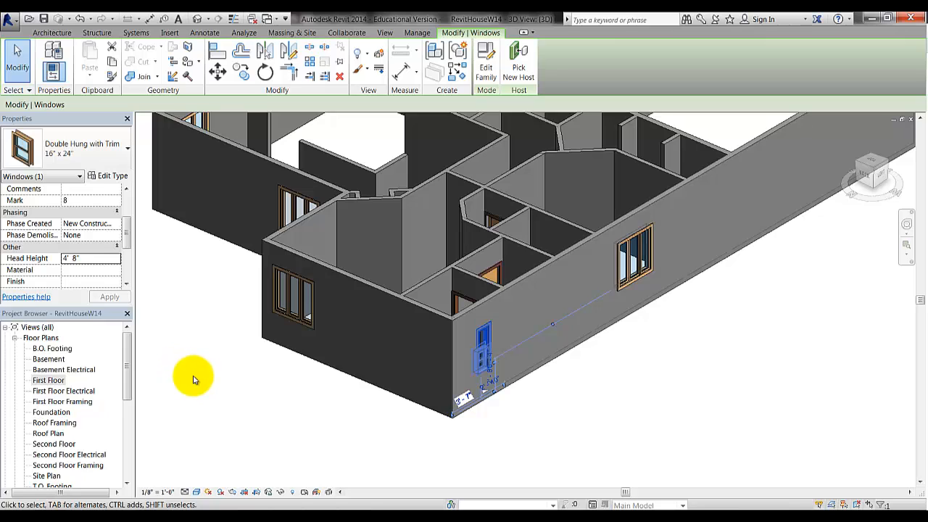
pyautogui.click(83, 258)
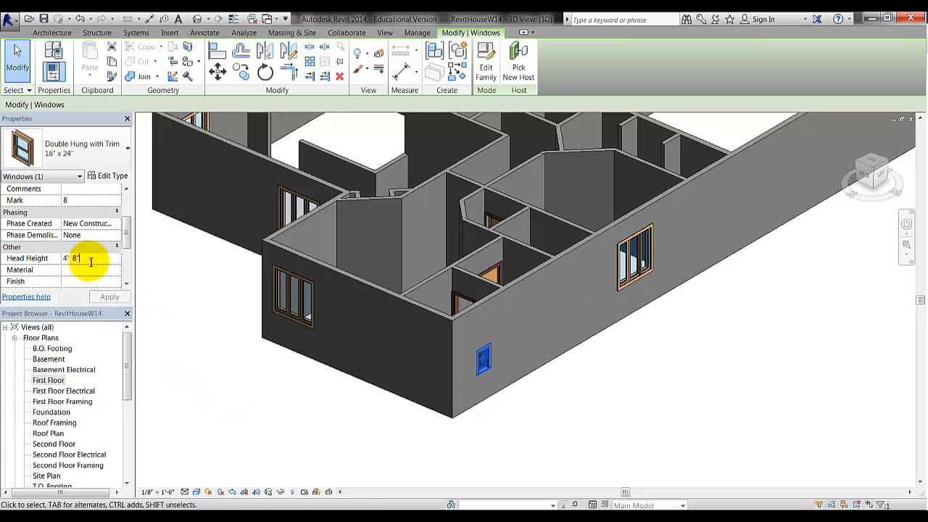
pyautogui.moveTo(88, 260); pyautogui.dragTo(23, 268)
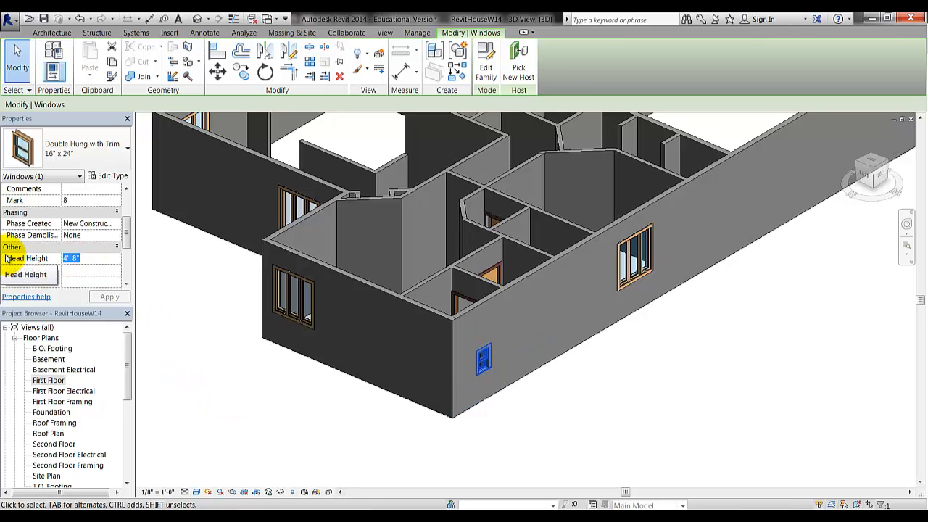
pyautogui.write("6'8")
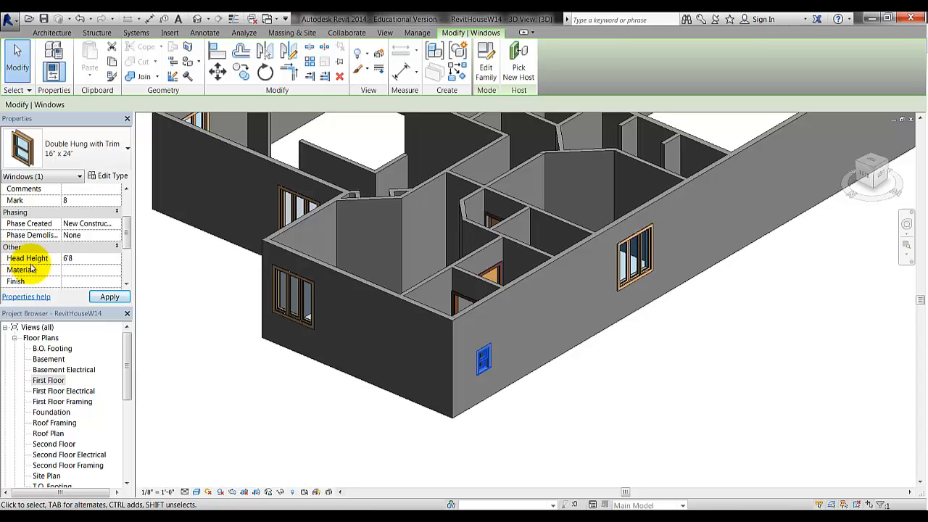
pyautogui.click(110, 297)
pyautogui.click(243, 427)
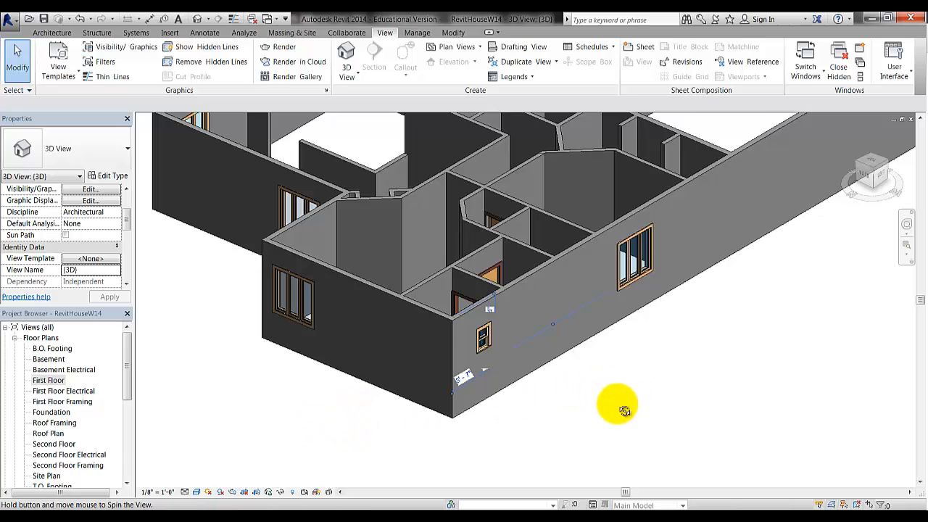
# Orbit and zoom out to a front-right angle showing the garage door, entry door and windows
pyautogui.keyDown('shift'); pyautogui.moveTo(625, 411); pyautogui.dragTo(480, 398, button='middle'); pyautogui.keyUp('shift')
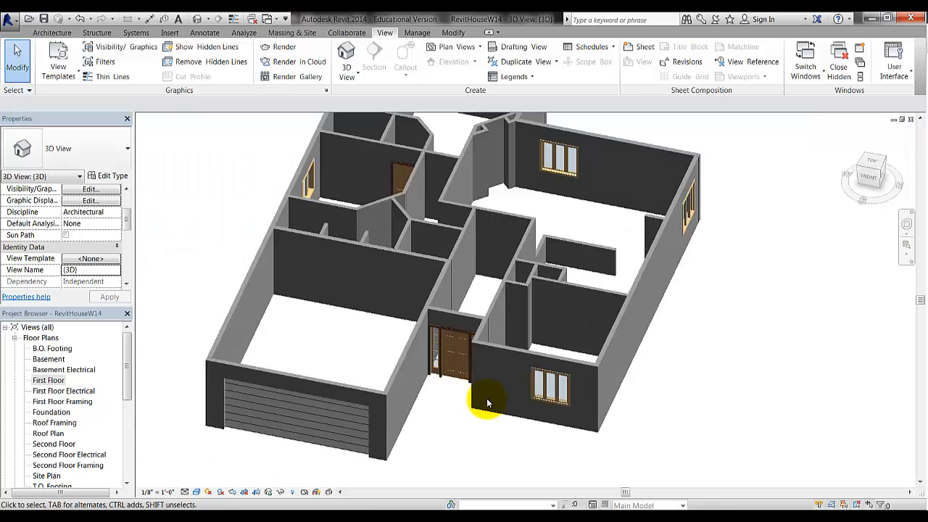
pyautogui.scroll(-2, 487, 403)
pyautogui.keyDown('shift'); pyautogui.moveTo(613, 370); pyautogui.dragTo(611, 384, button='middle'); pyautogui.keyUp('shift')
pyautogui.keyDown('shift'); pyautogui.moveTo(612, 383); pyautogui.dragTo(567, 377, button='middle'); pyautogui.keyUp('shift')
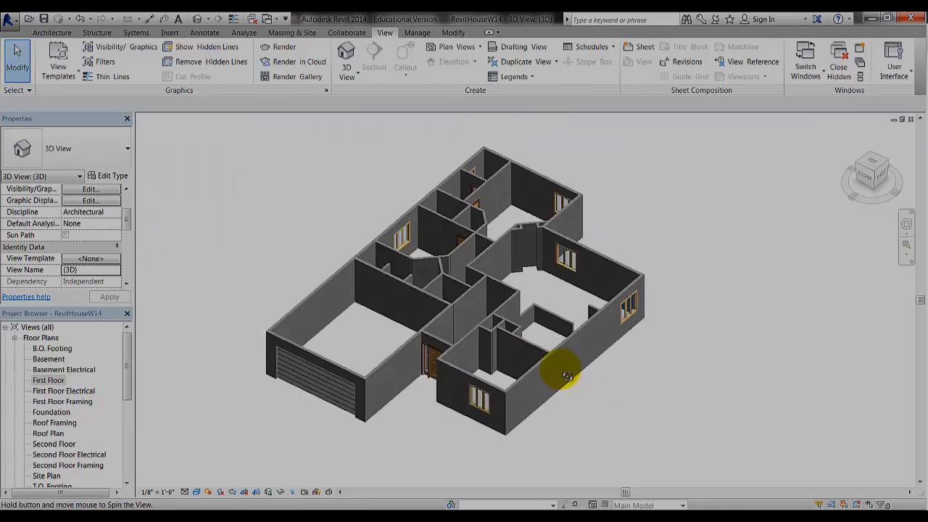